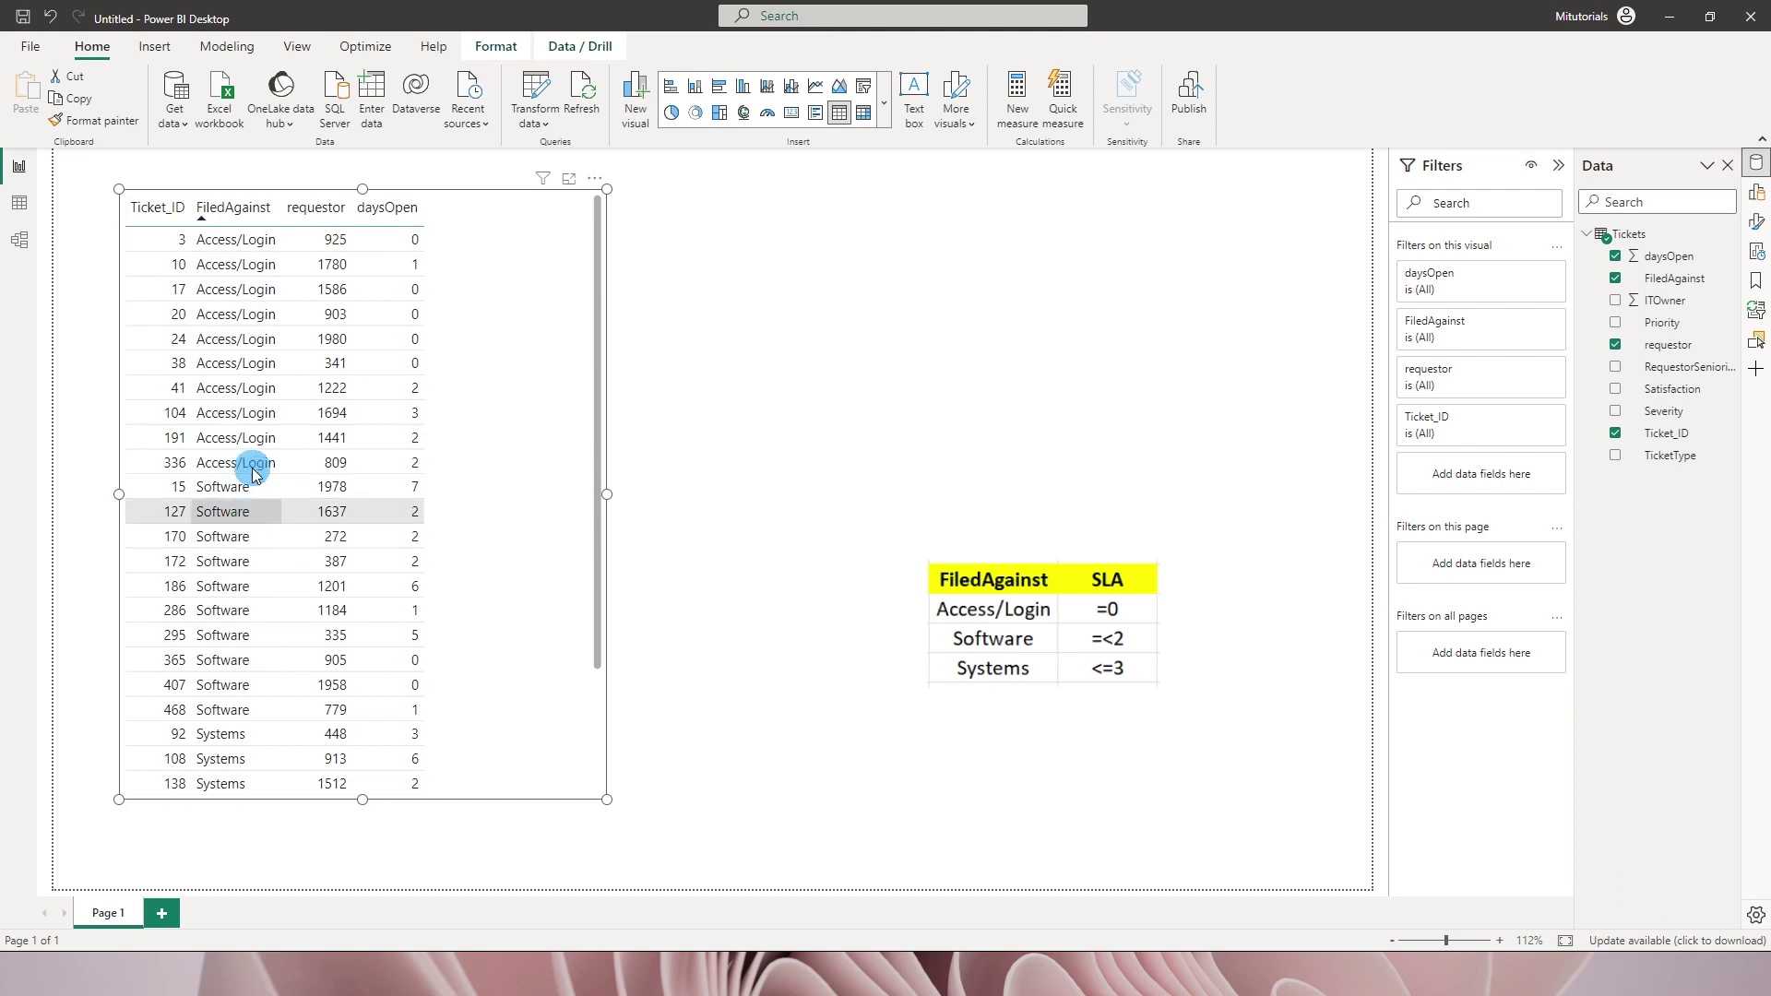
{"action": "scroll", "coordinate": [237, 501], "scroll_direction": "down", "scroll_amount": 2}
{"action": "scroll", "coordinate": [289, 625], "scroll_direction": "up", "scroll_amount": 2}
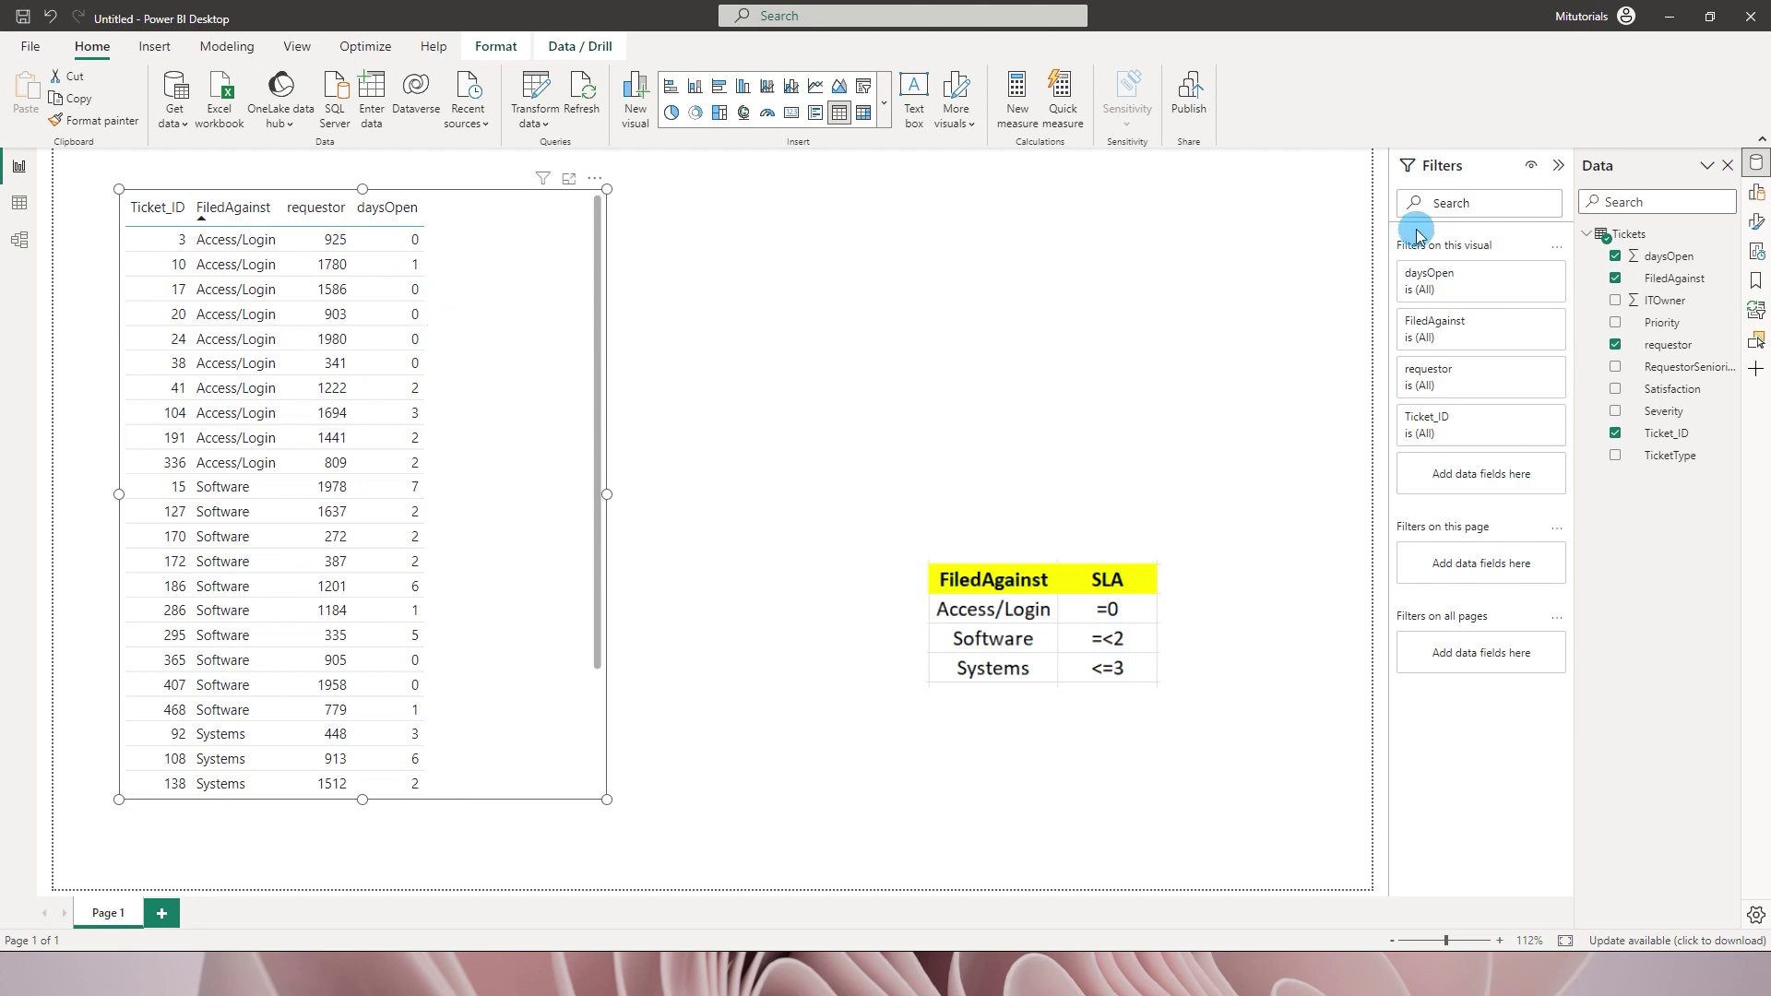
Step: Create a new measure in the Tickets table and name it Flag_SLA in its formula
{"action": "left_click", "coordinate": [1721, 233]}
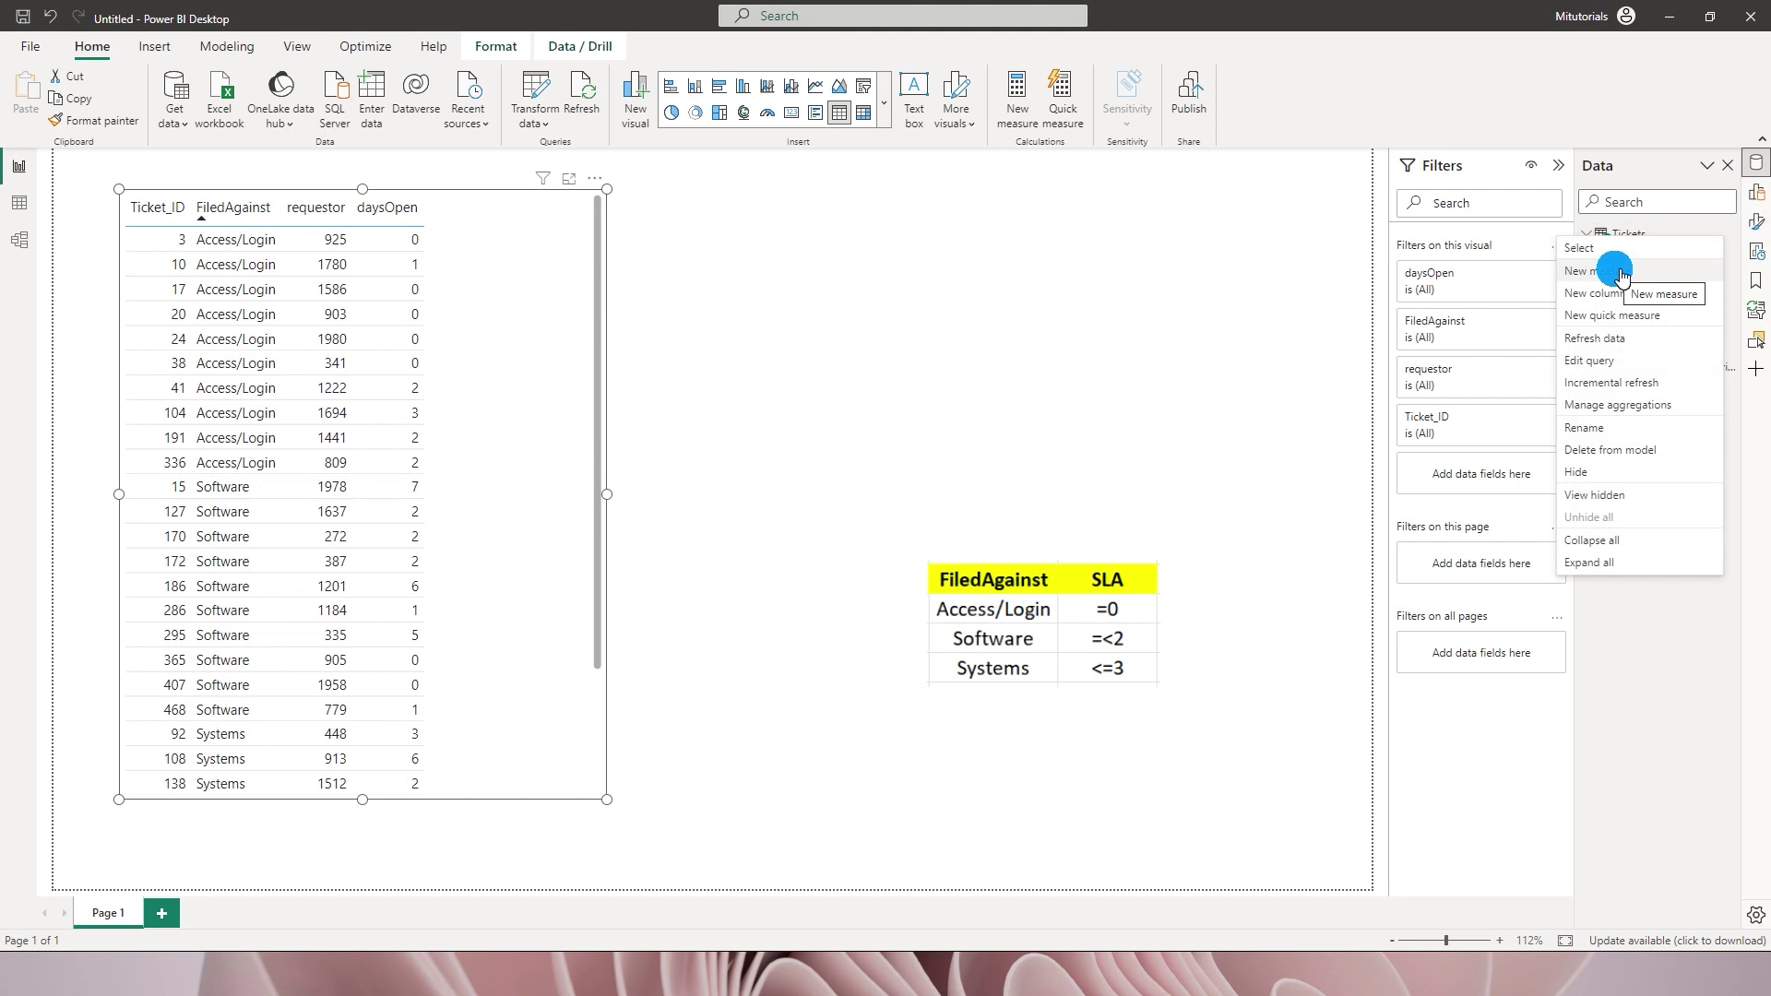
{"action": "left_click", "coordinate": [1621, 273]}
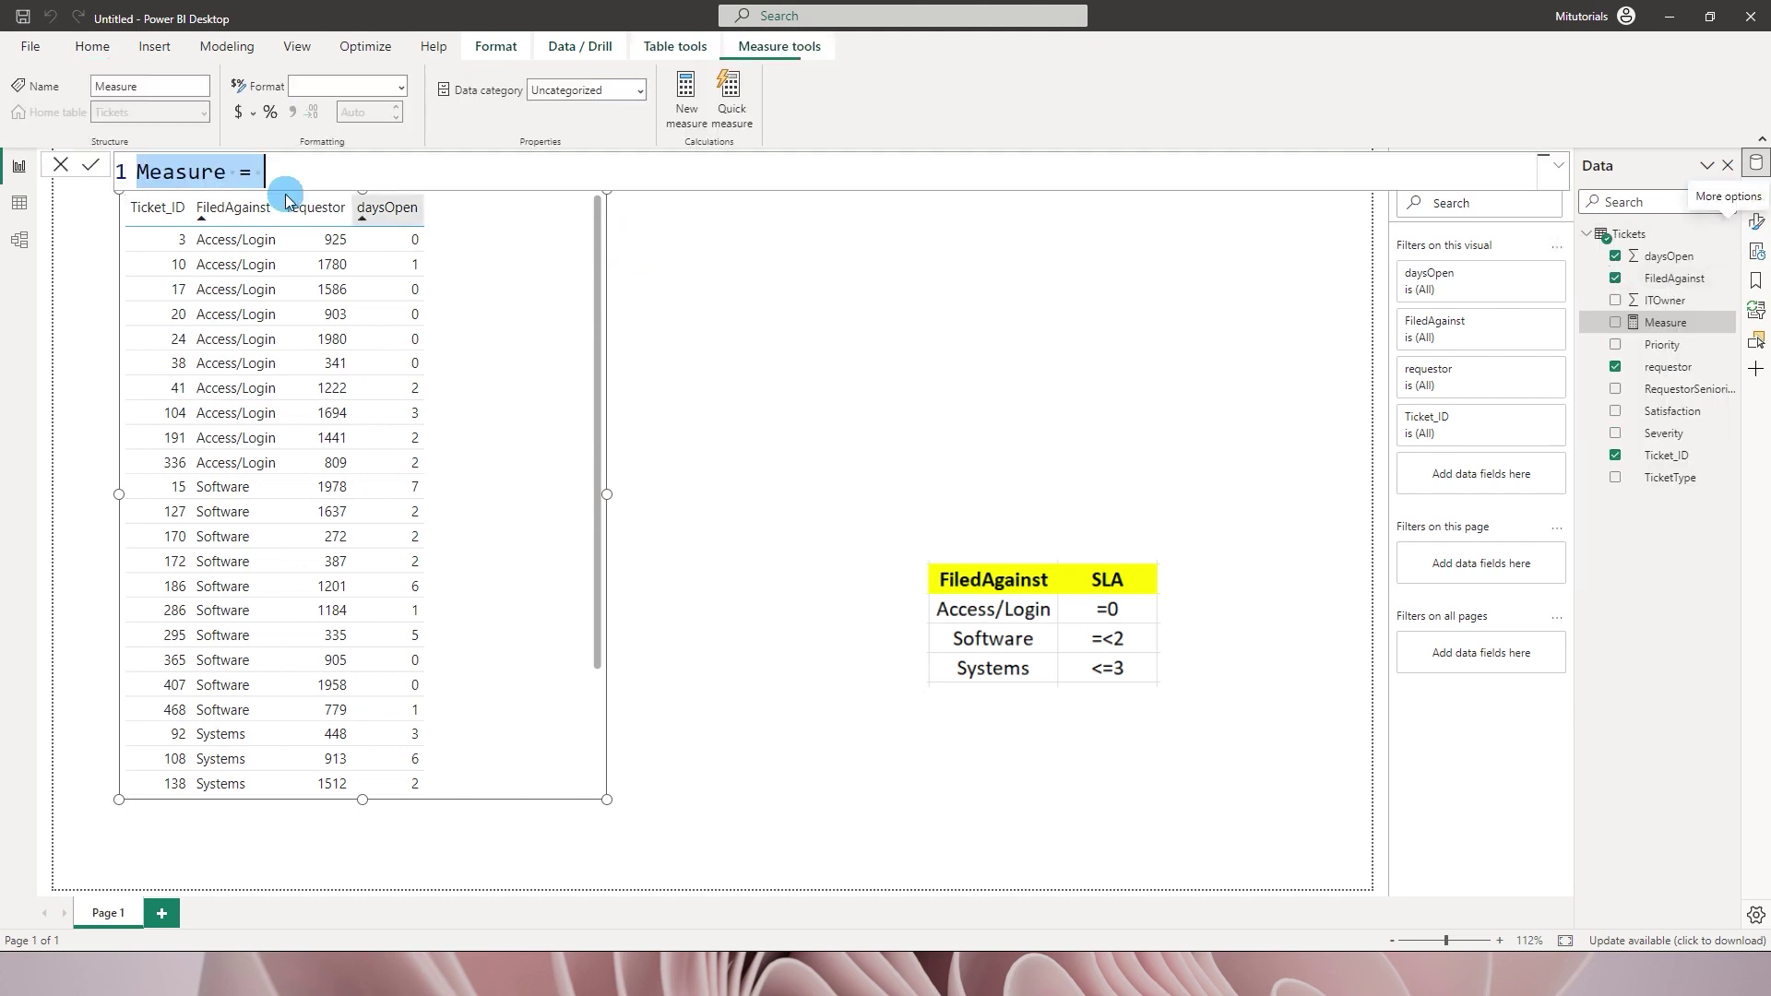
{"action": "left_click", "coordinate": [161, 171]}
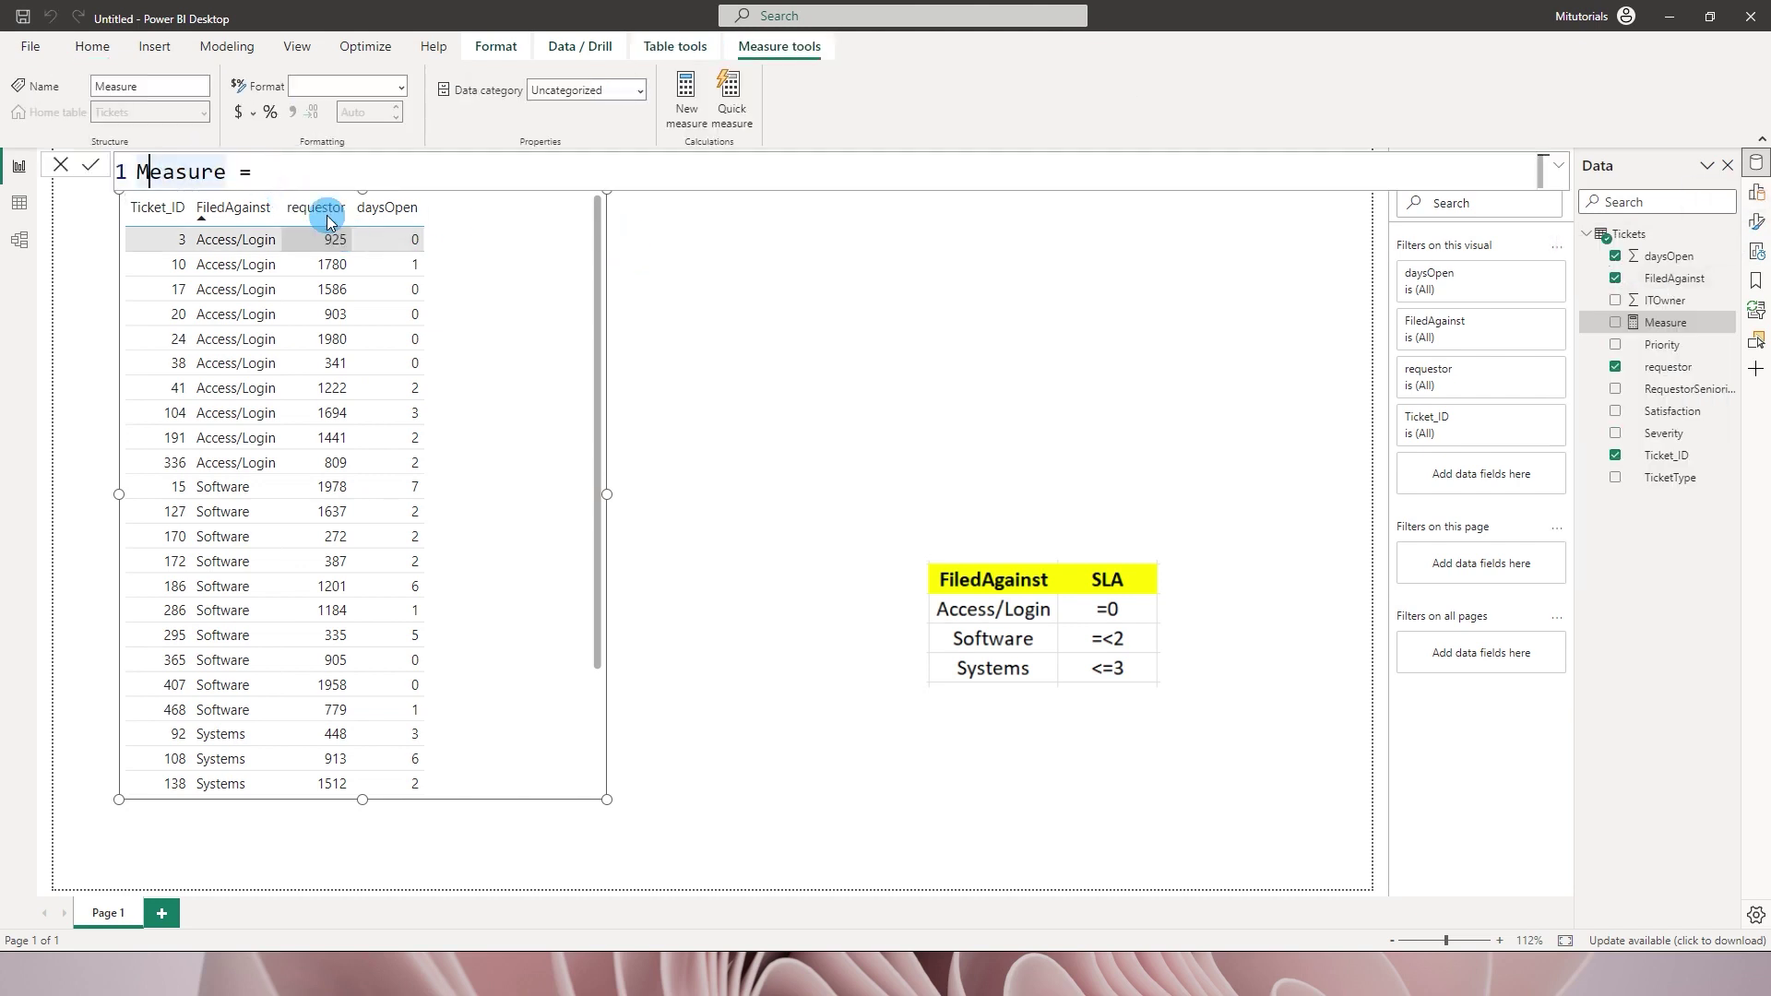
{"action": "double_click", "coordinate": [176, 172]}
{"action": "type", "text": "Flag_"}
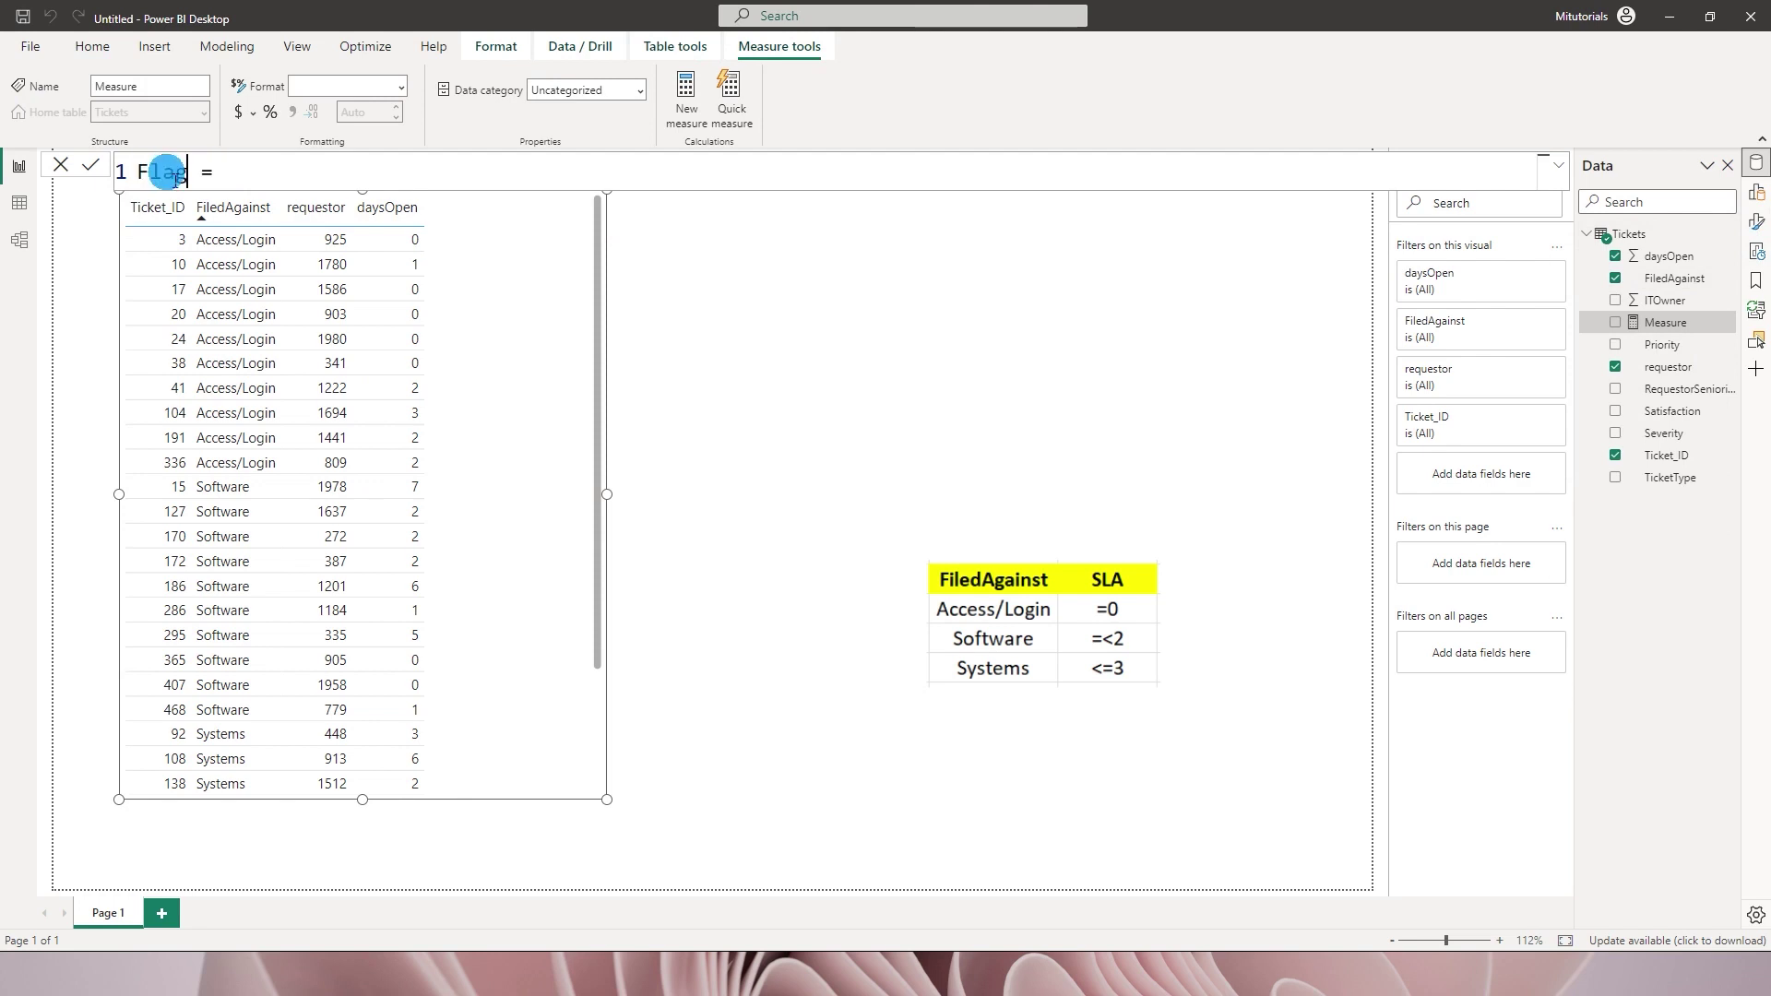
{"action": "type", "text": "SLA"}
Step: Define the variable Category_ in the Flag_SLA formula as SELECTEDVALUE(Tickets[FiledAgainst])
{"action": "left_click", "coordinate": [349, 170]}
{"action": "type", "text": "VAR "}
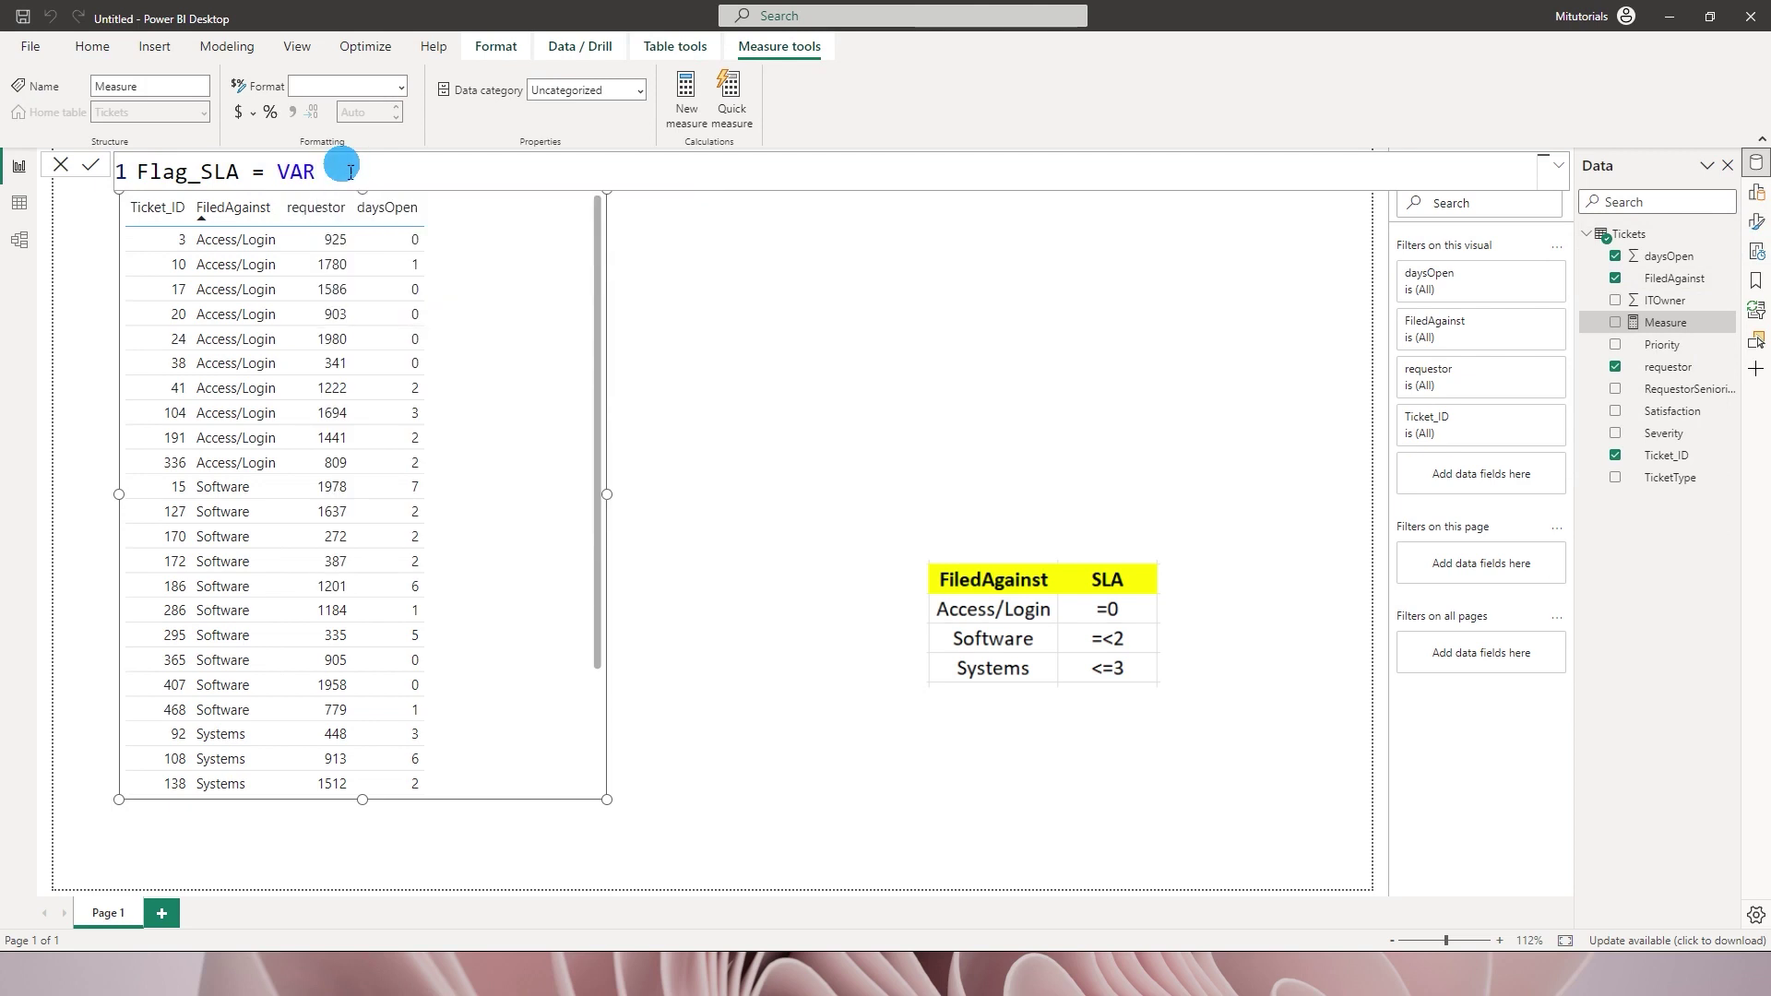
{"action": "type", "text": "Category_ = Sel"}
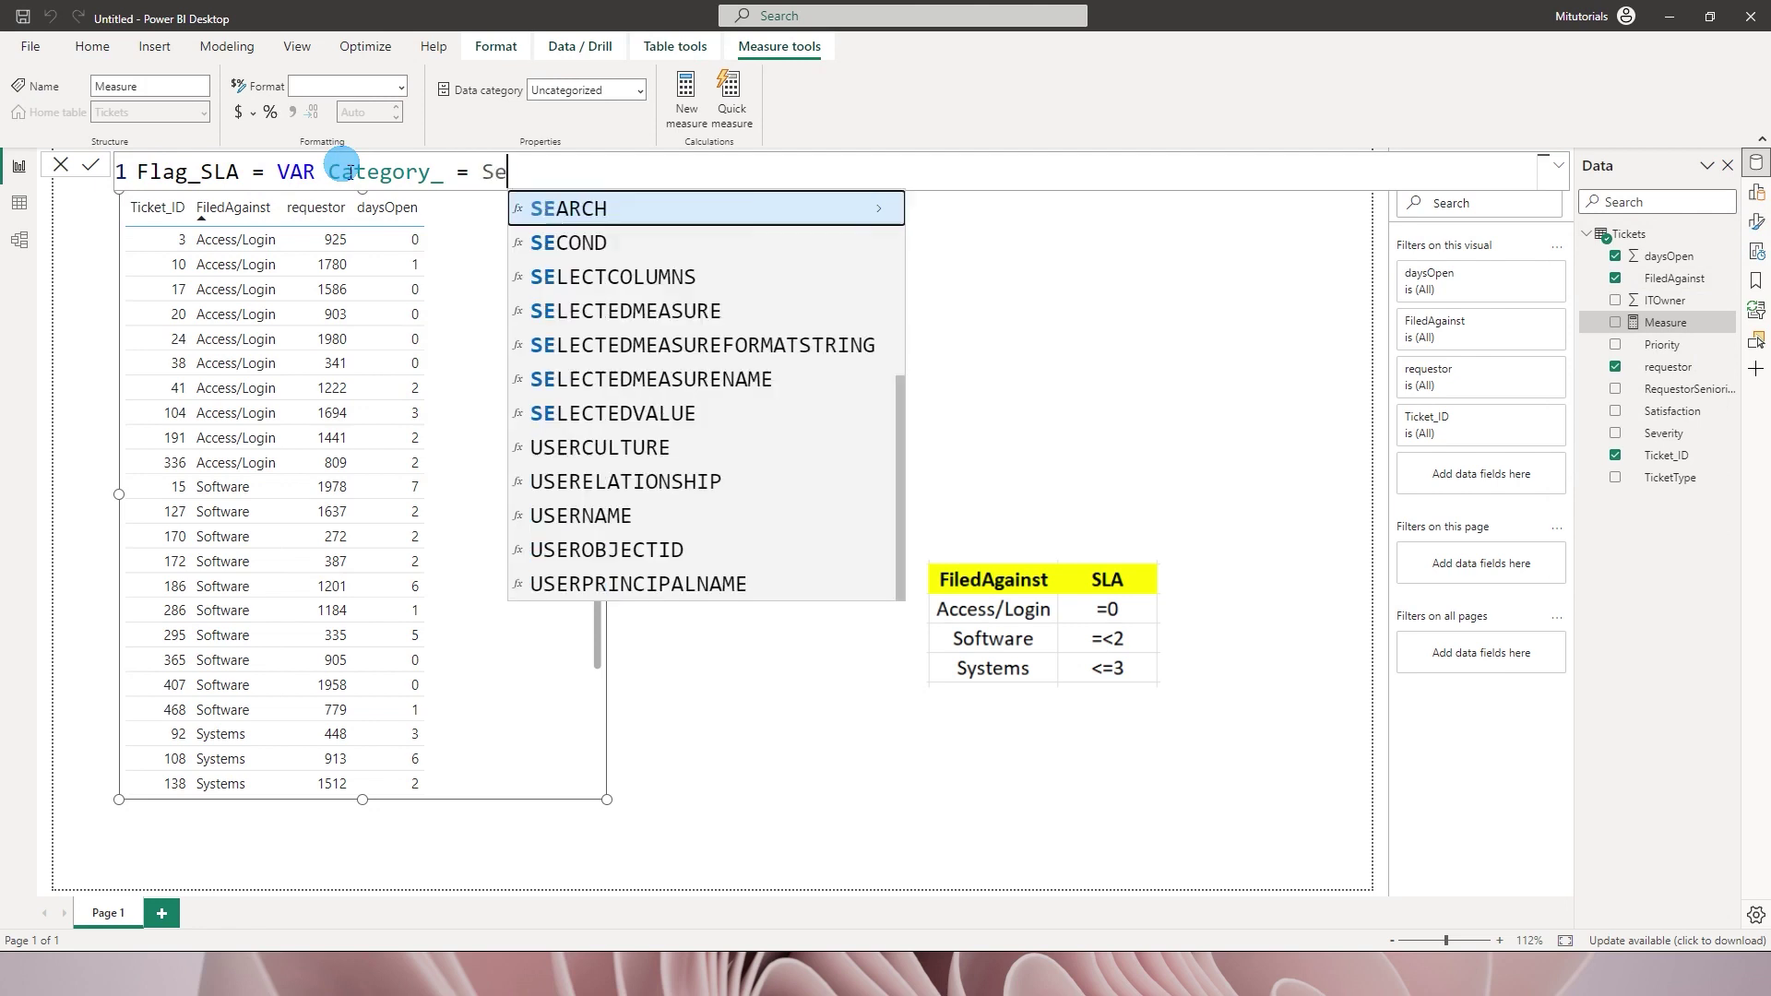
{"action": "key", "text": "Down"}
{"action": "key", "text": "Down"}
{"action": "key", "text": "Down"}
{"action": "key", "text": "Down"}
{"action": "key", "text": "Tab"}
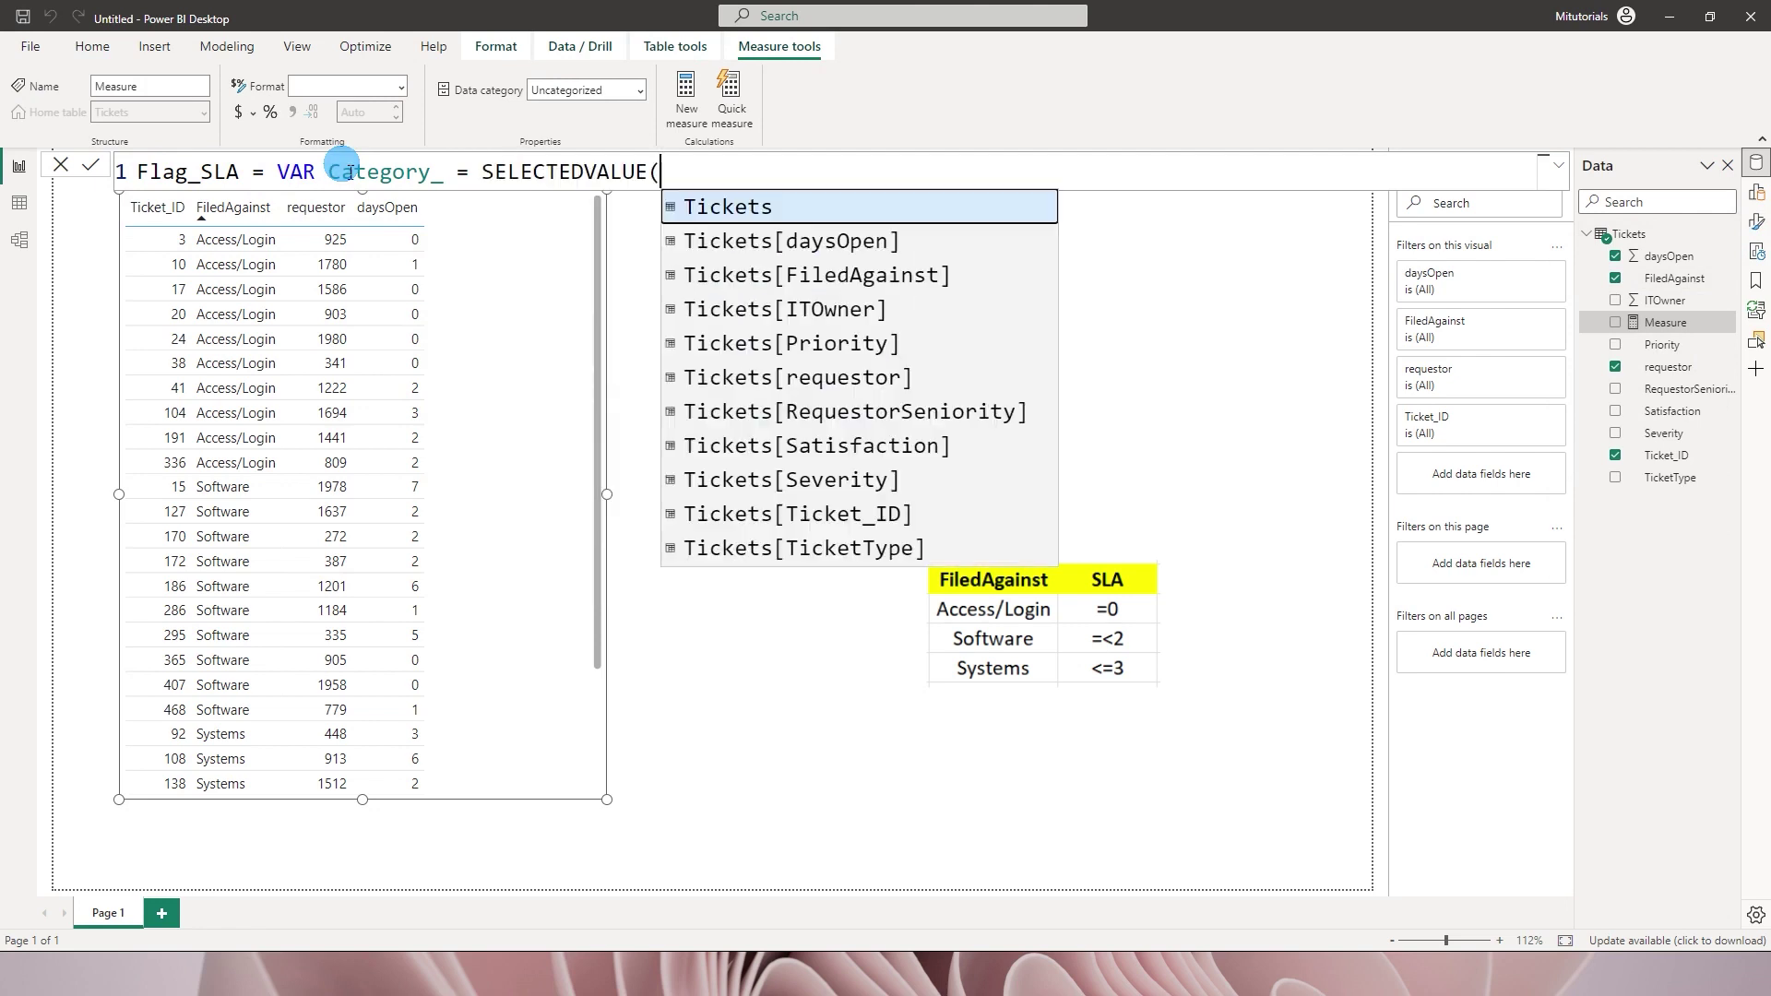
{"action": "type", "text": "File"}
{"action": "key", "text": "Tab"}
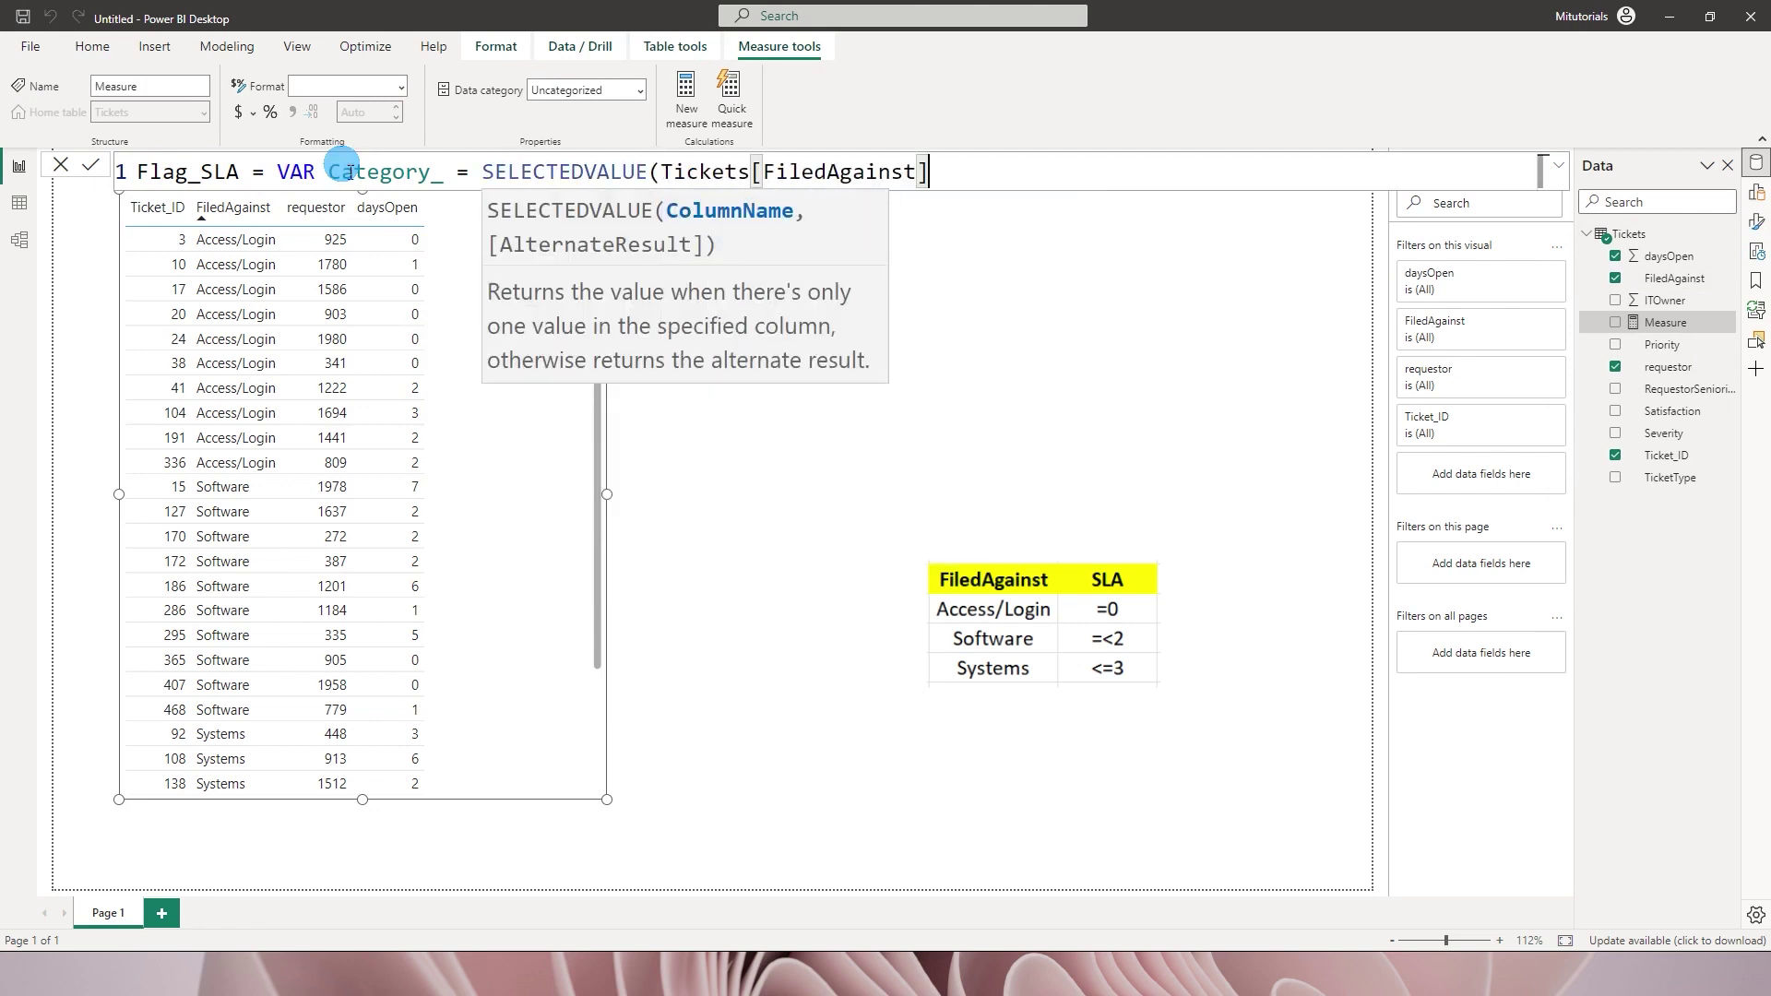
{"action": "type", "text": ")"}
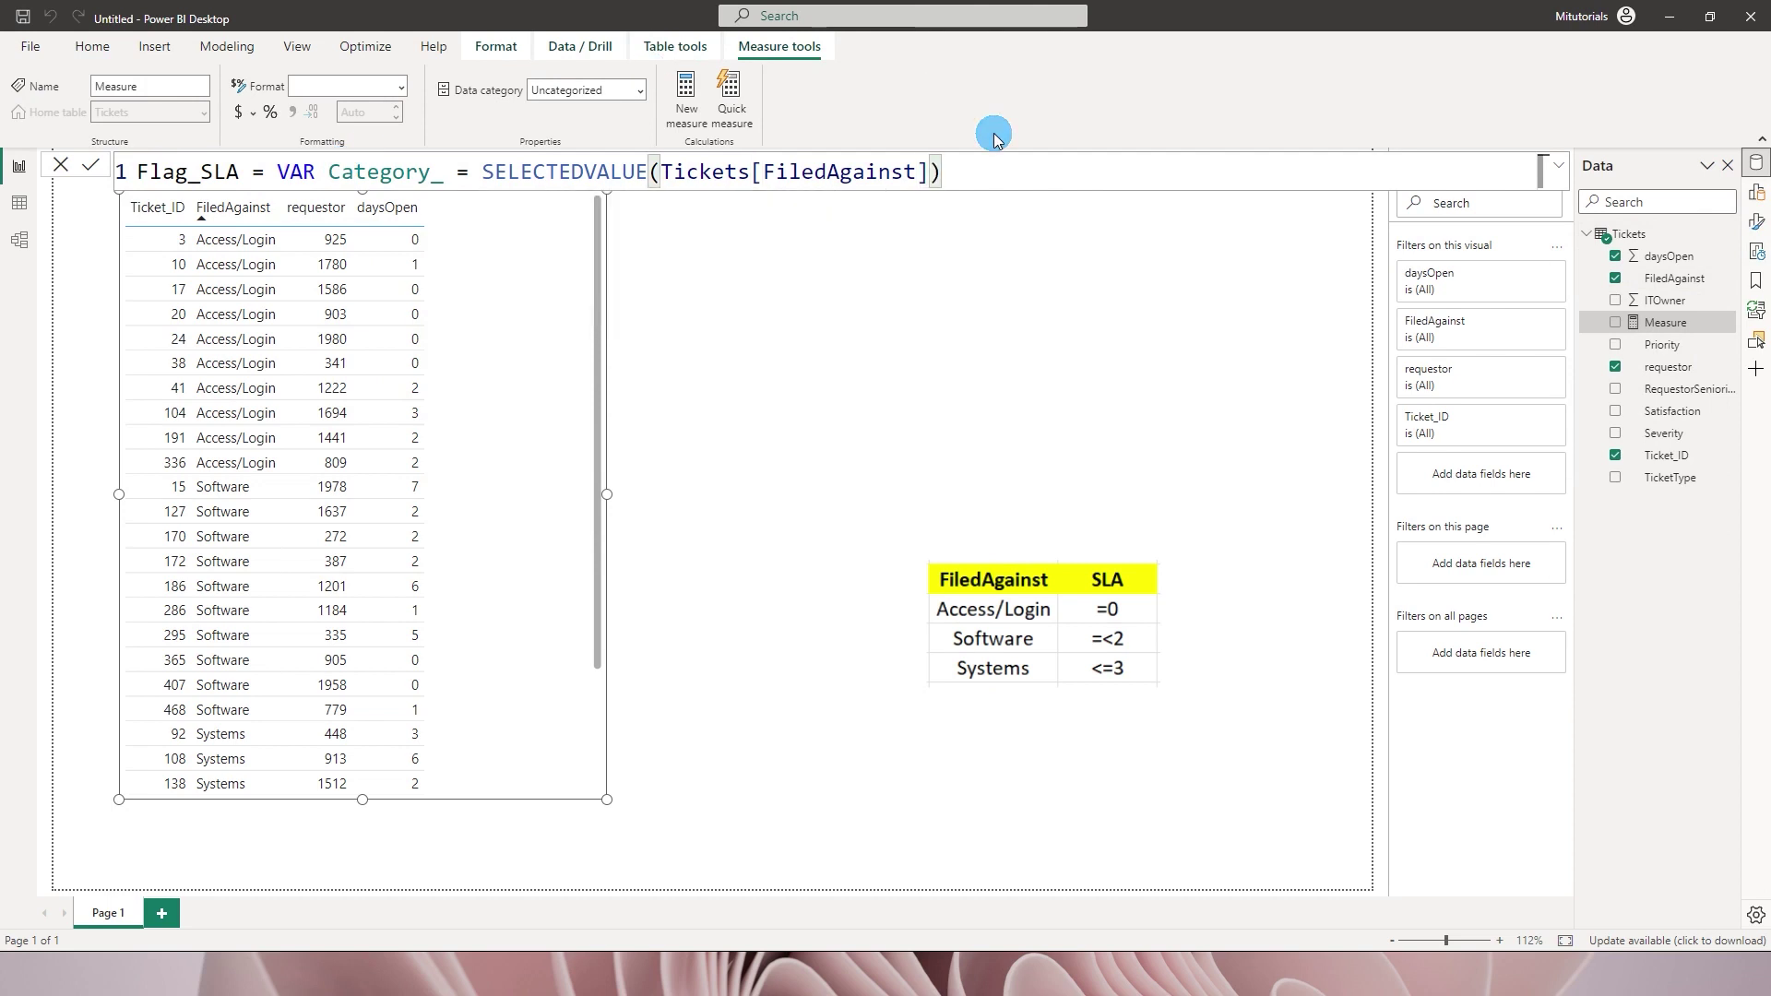
Step: Add a second variable, DaysOpen_, on a new line, defined as SELECTEDVALUE(Tickets[daysOpen])
{"action": "key", "text": "shift+Return"}
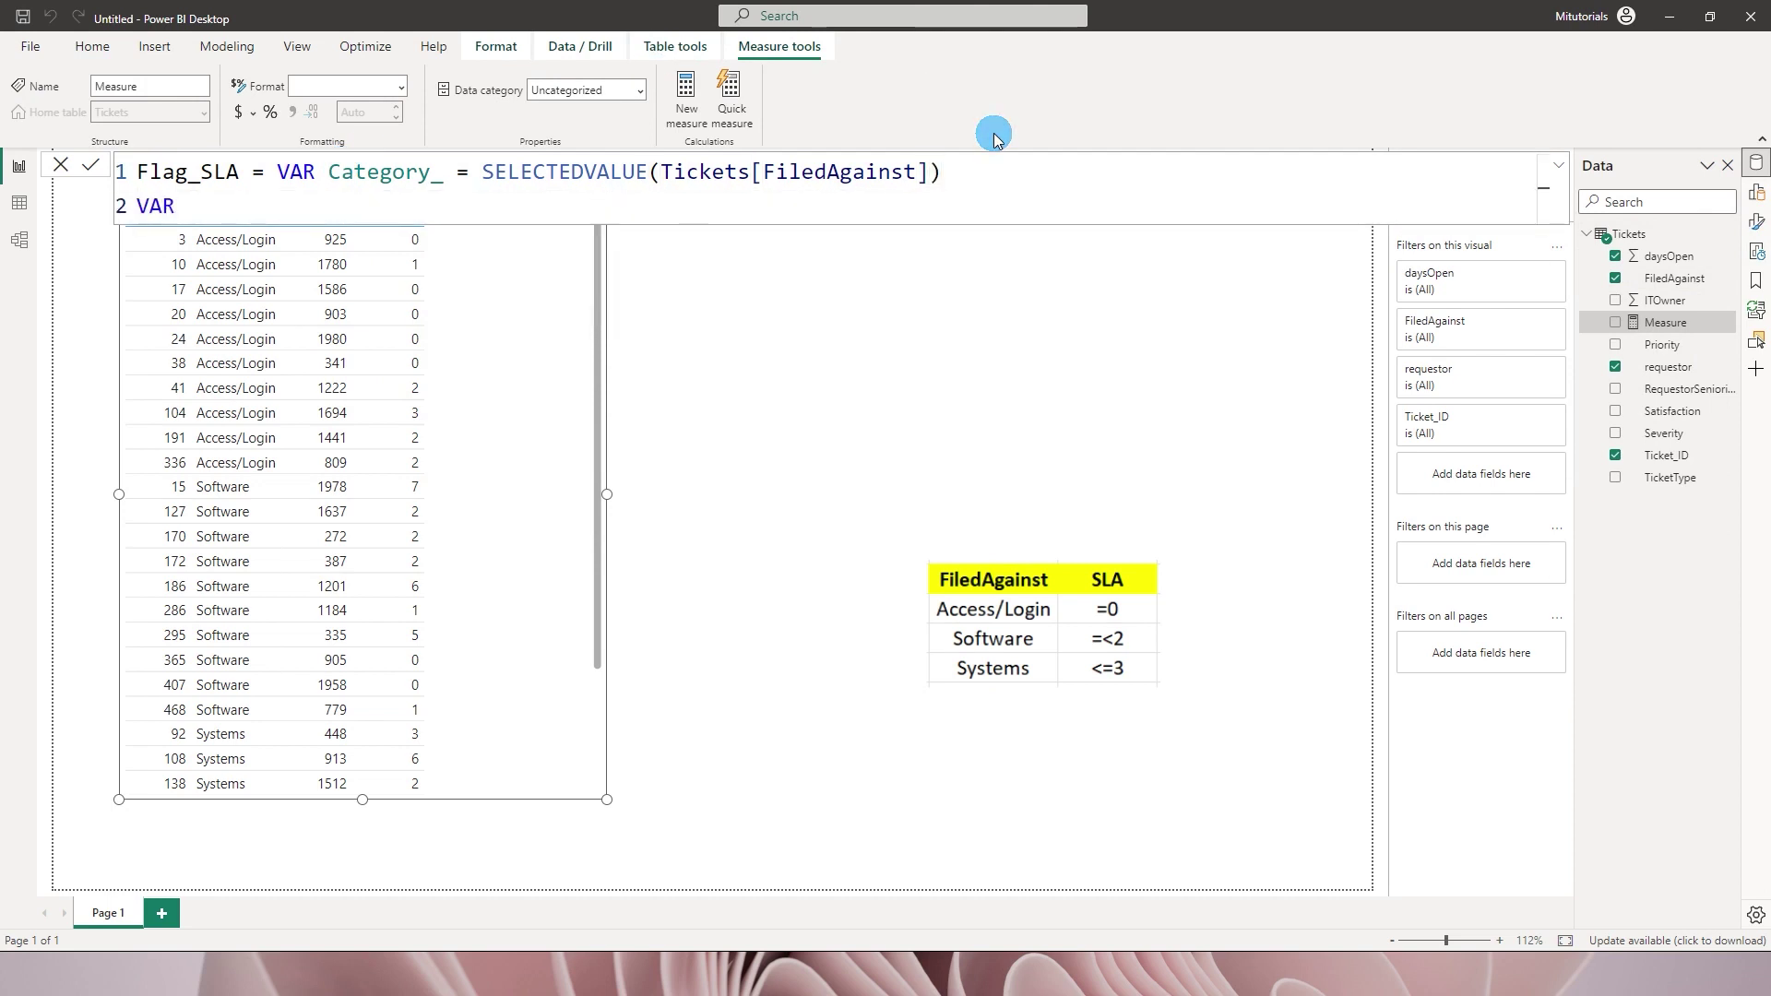
{"action": "type", "text": "VAR DaysOPen"}
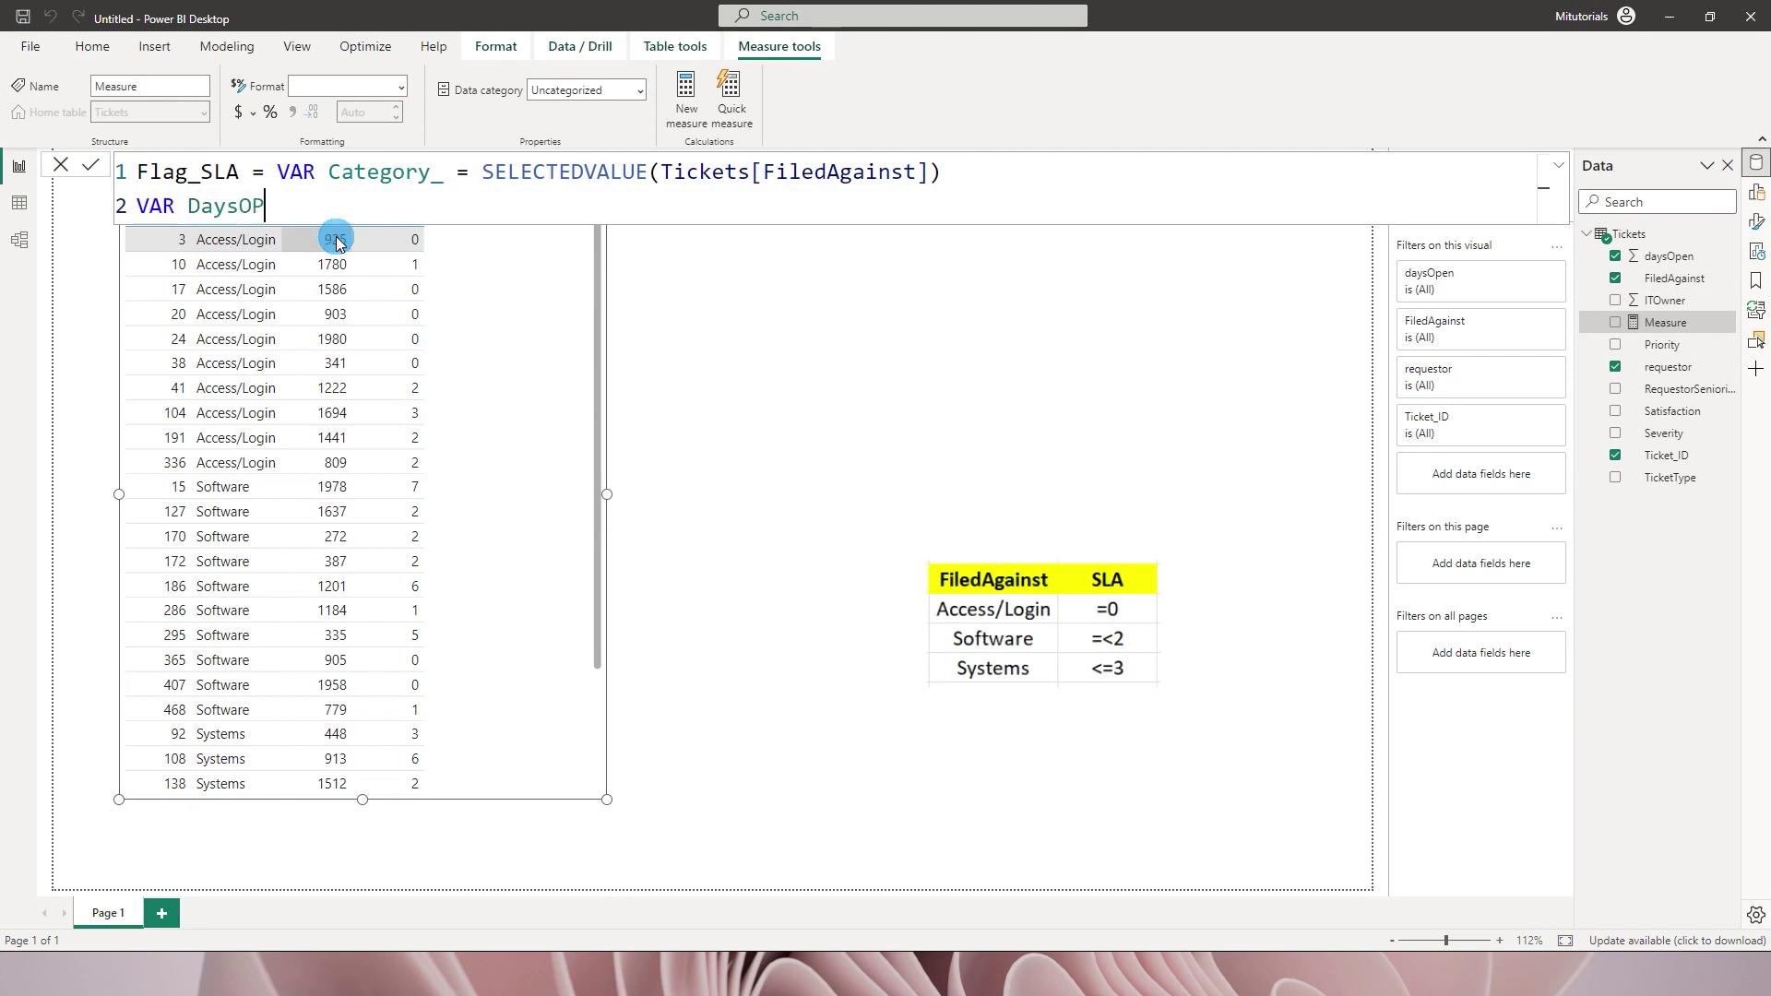
{"action": "key", "text": "BackSpace"}
{"action": "key", "text": "BackSpace"}
{"action": "key", "text": "BackSpace"}
{"action": "type", "text": "pen_ = Sele"}
{"action": "key", "text": "Down"}
{"action": "key", "text": "Down"}
{"action": "key", "text": "Down"}
{"action": "key", "text": "Down"}
{"action": "key", "text": "Tab"}
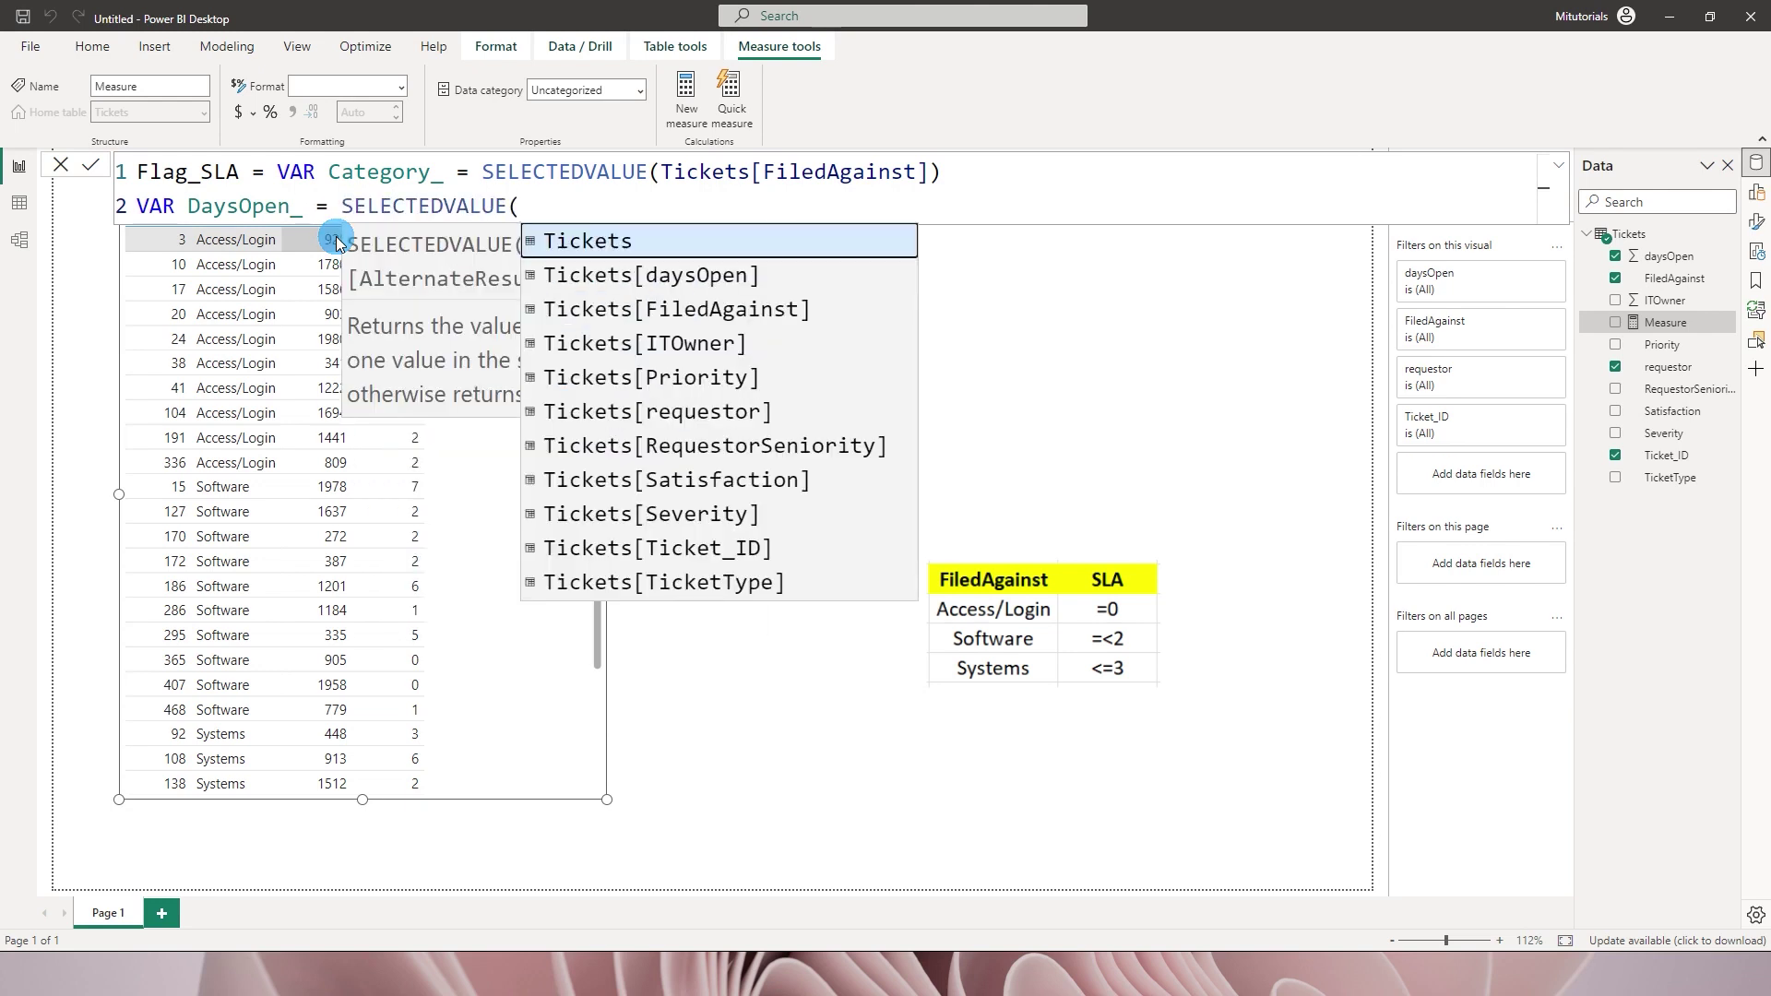
{"action": "type", "text": "Days"}
{"action": "key", "text": "Tab"}
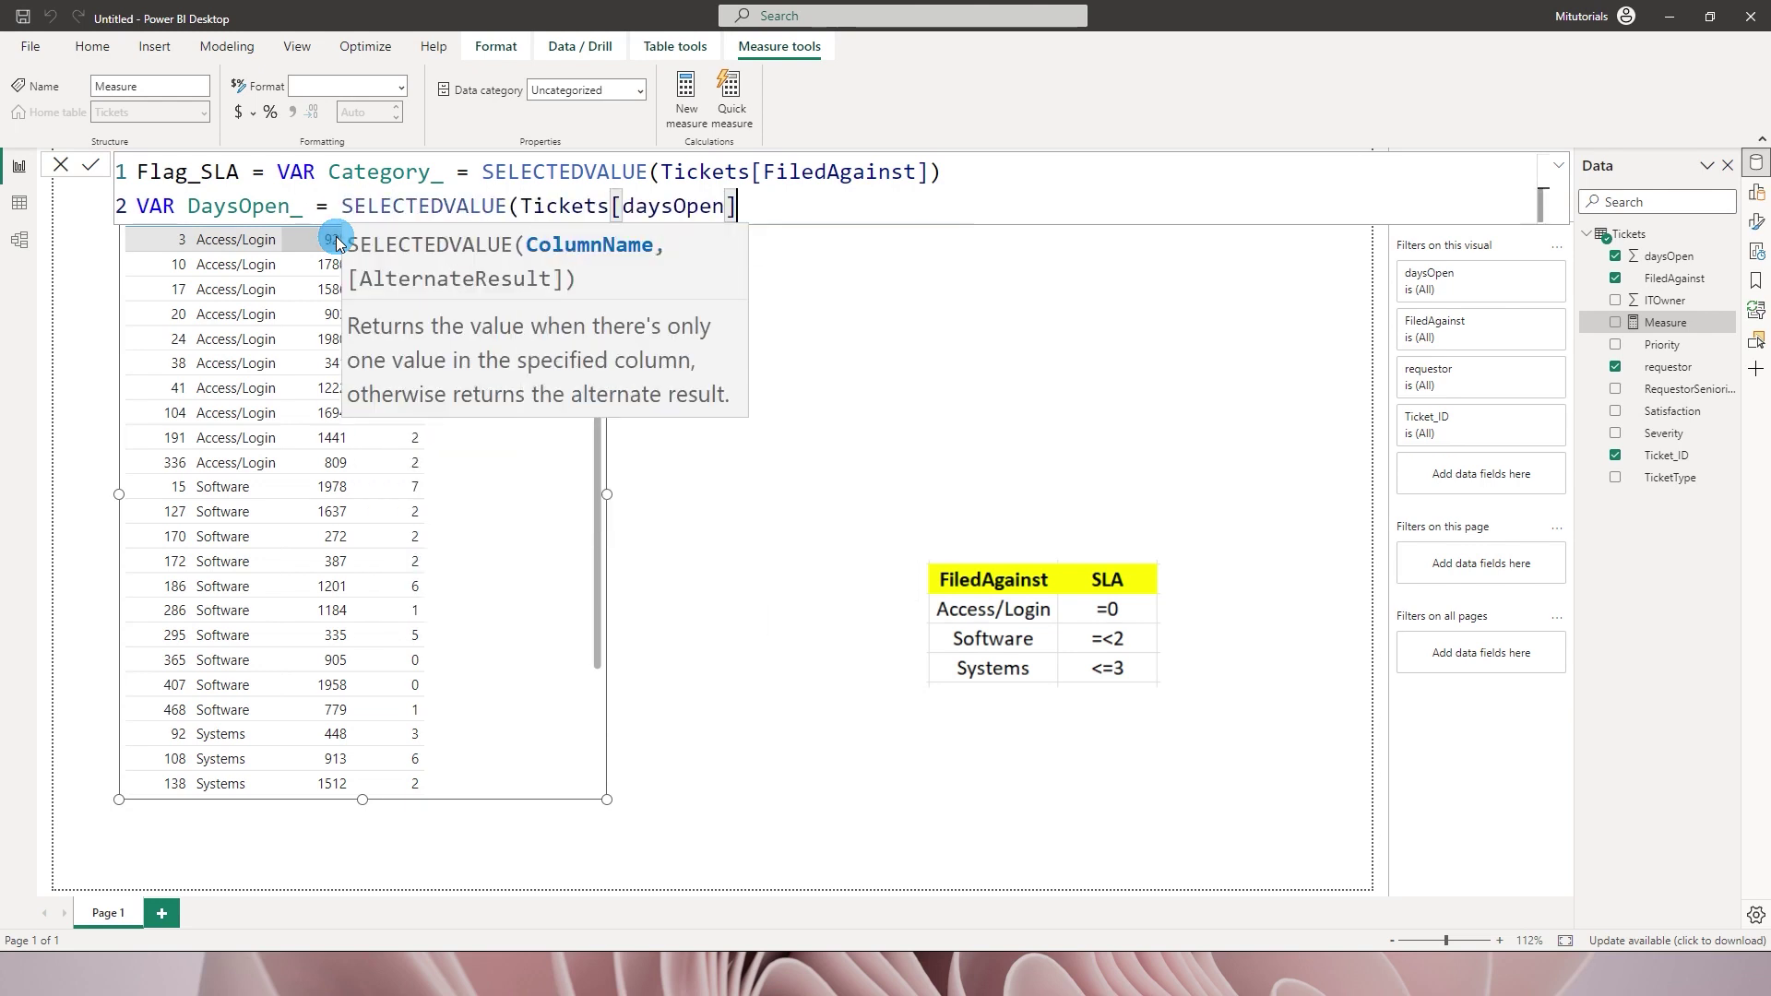
{"action": "type", "text": ")"}
Step: Add a Return statement below the variables and begin its expression with SWITCH(TRUE(),
{"action": "key", "text": "shift+Return"}
{"action": "key", "text": "shift+Return"}
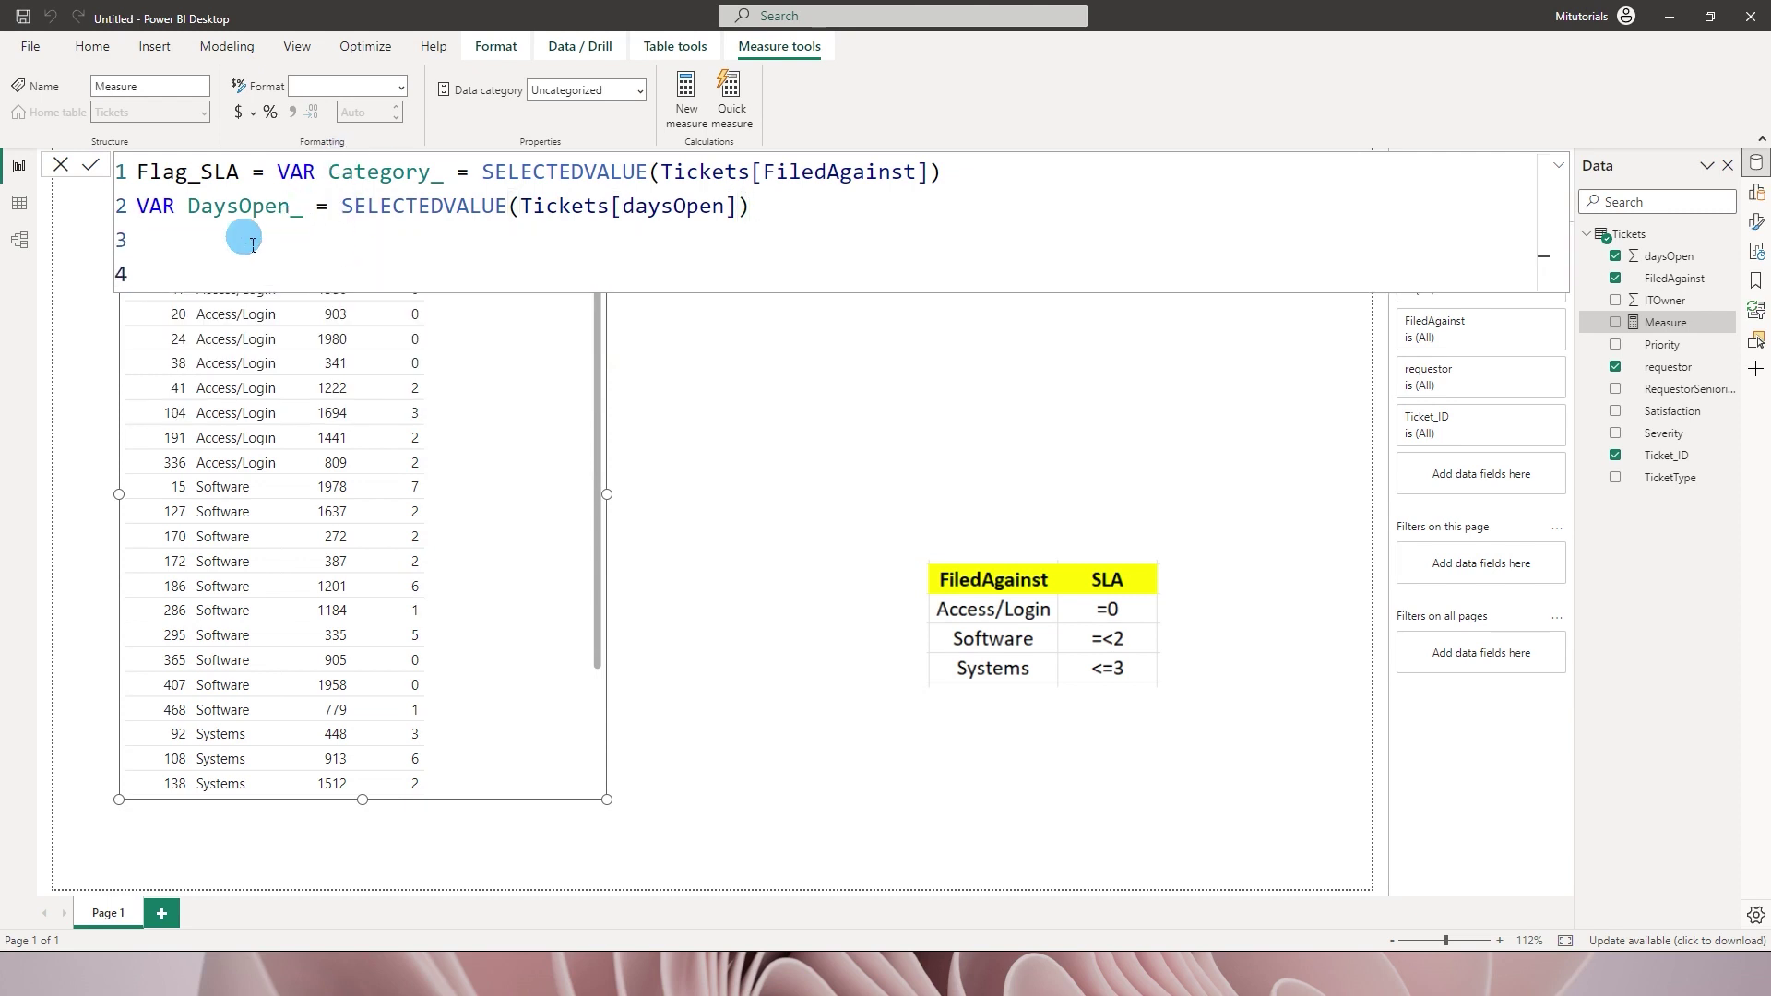
{"action": "type", "text": "Return"}
{"action": "key", "text": "shift+Return"}
{"action": "key", "text": "shift+Return"}
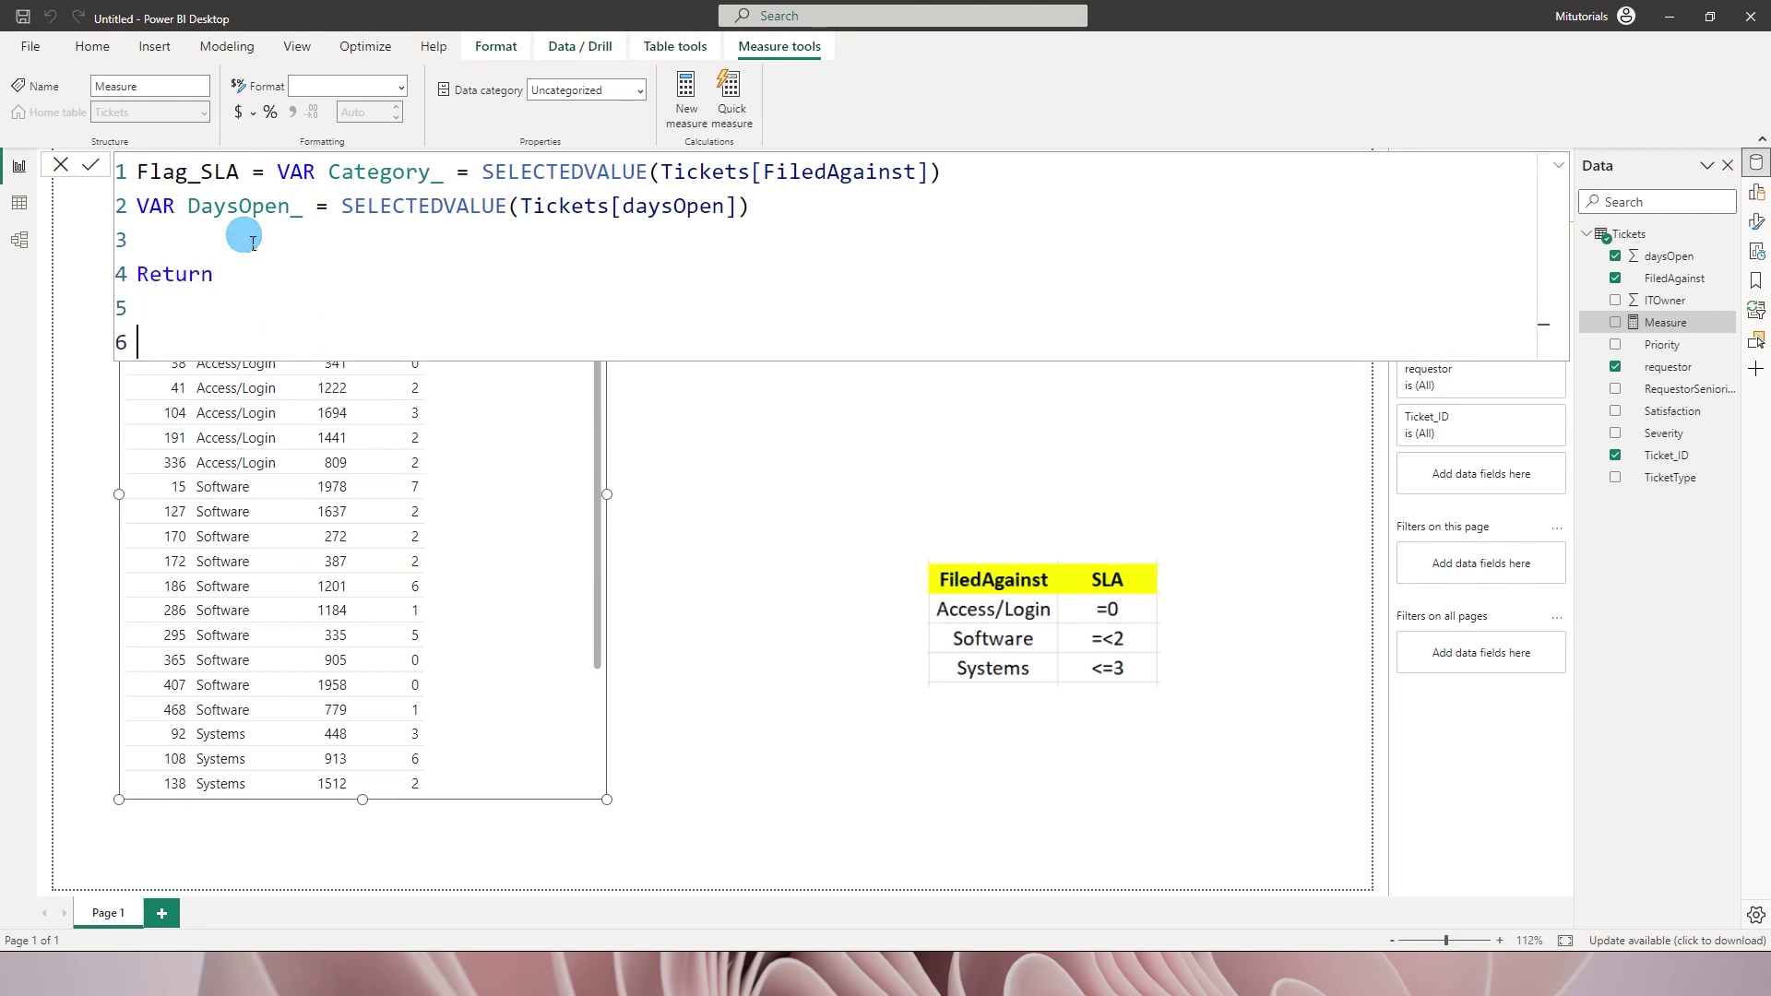
{"action": "type", "text": "Swi"}
{"action": "key", "text": "Tab"}
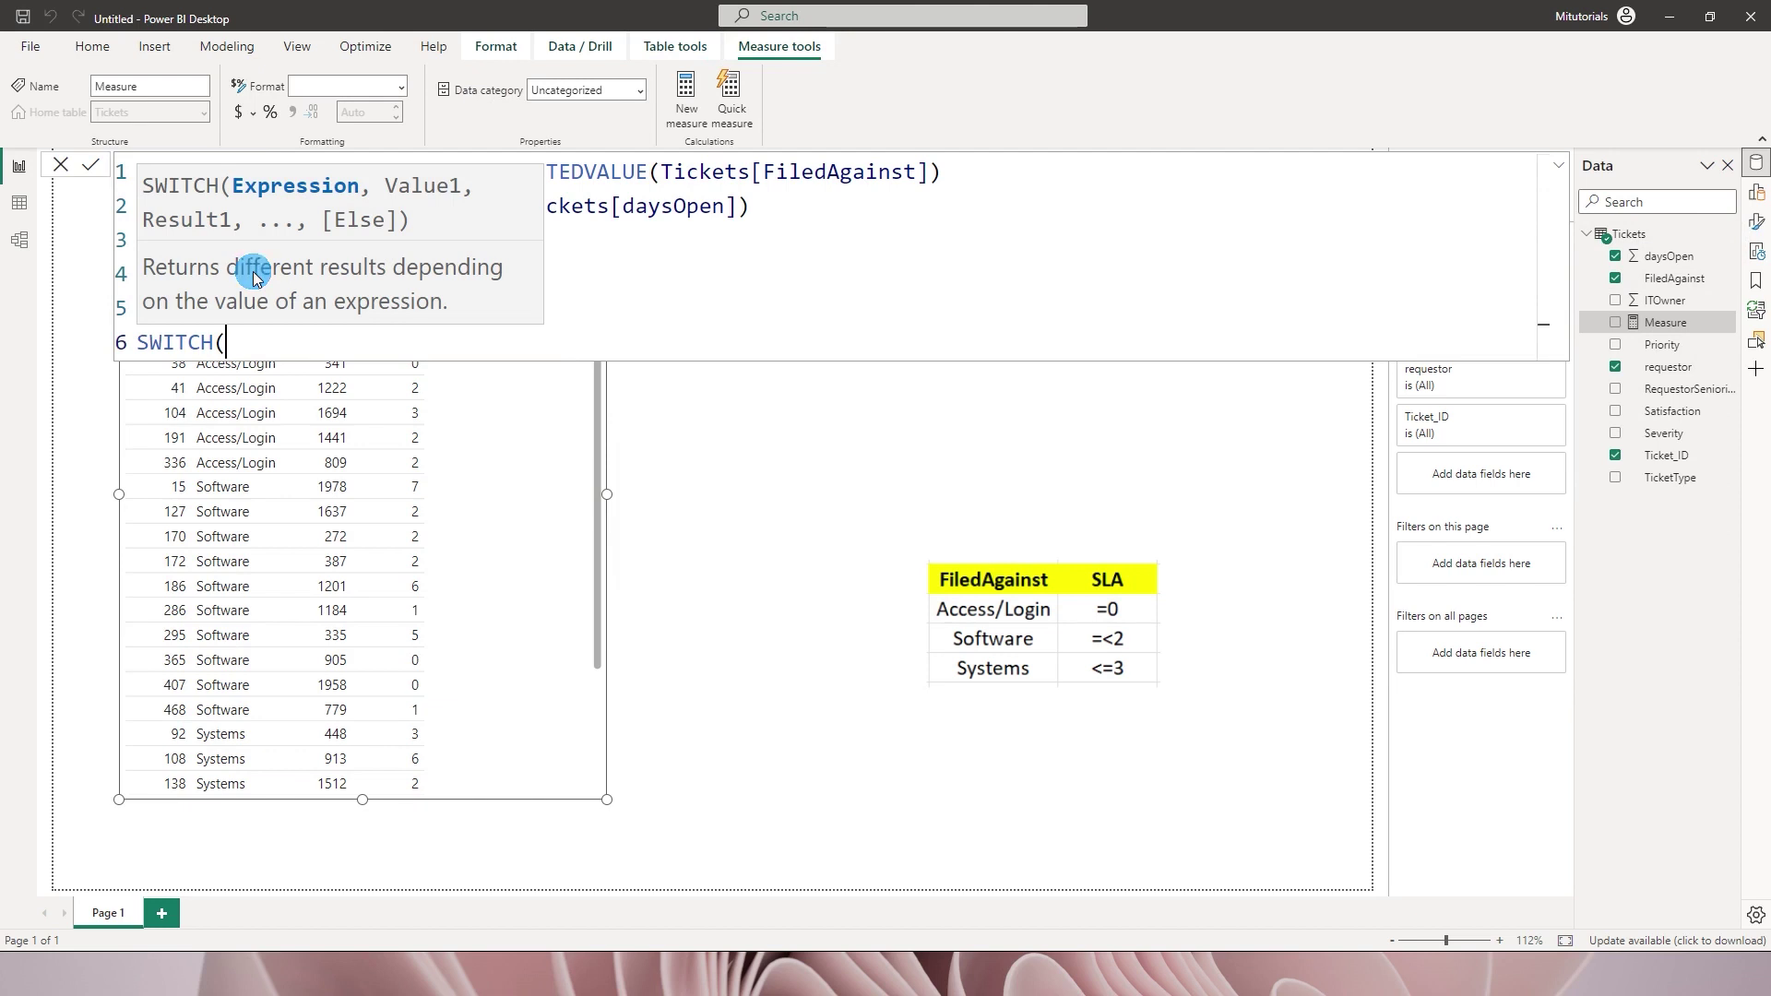
{"action": "type", "text": "TRUE()"}
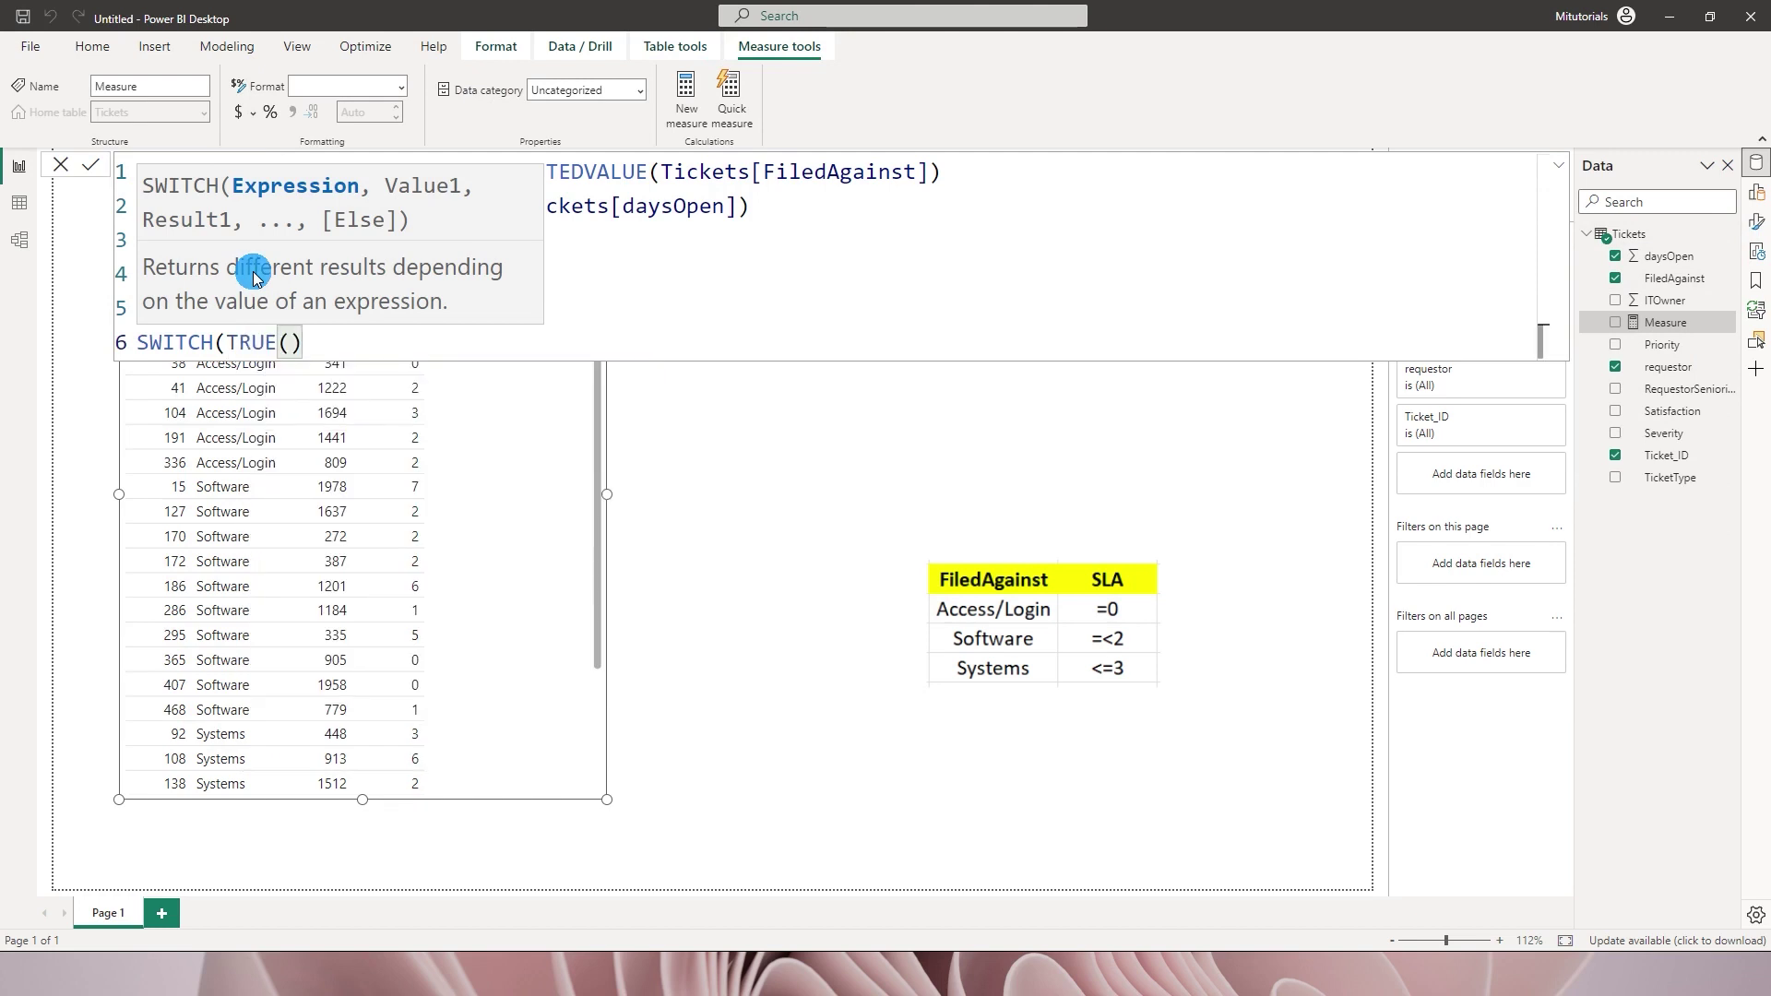
{"action": "type", "text": ","}
{"action": "key", "text": "shift+Return"}
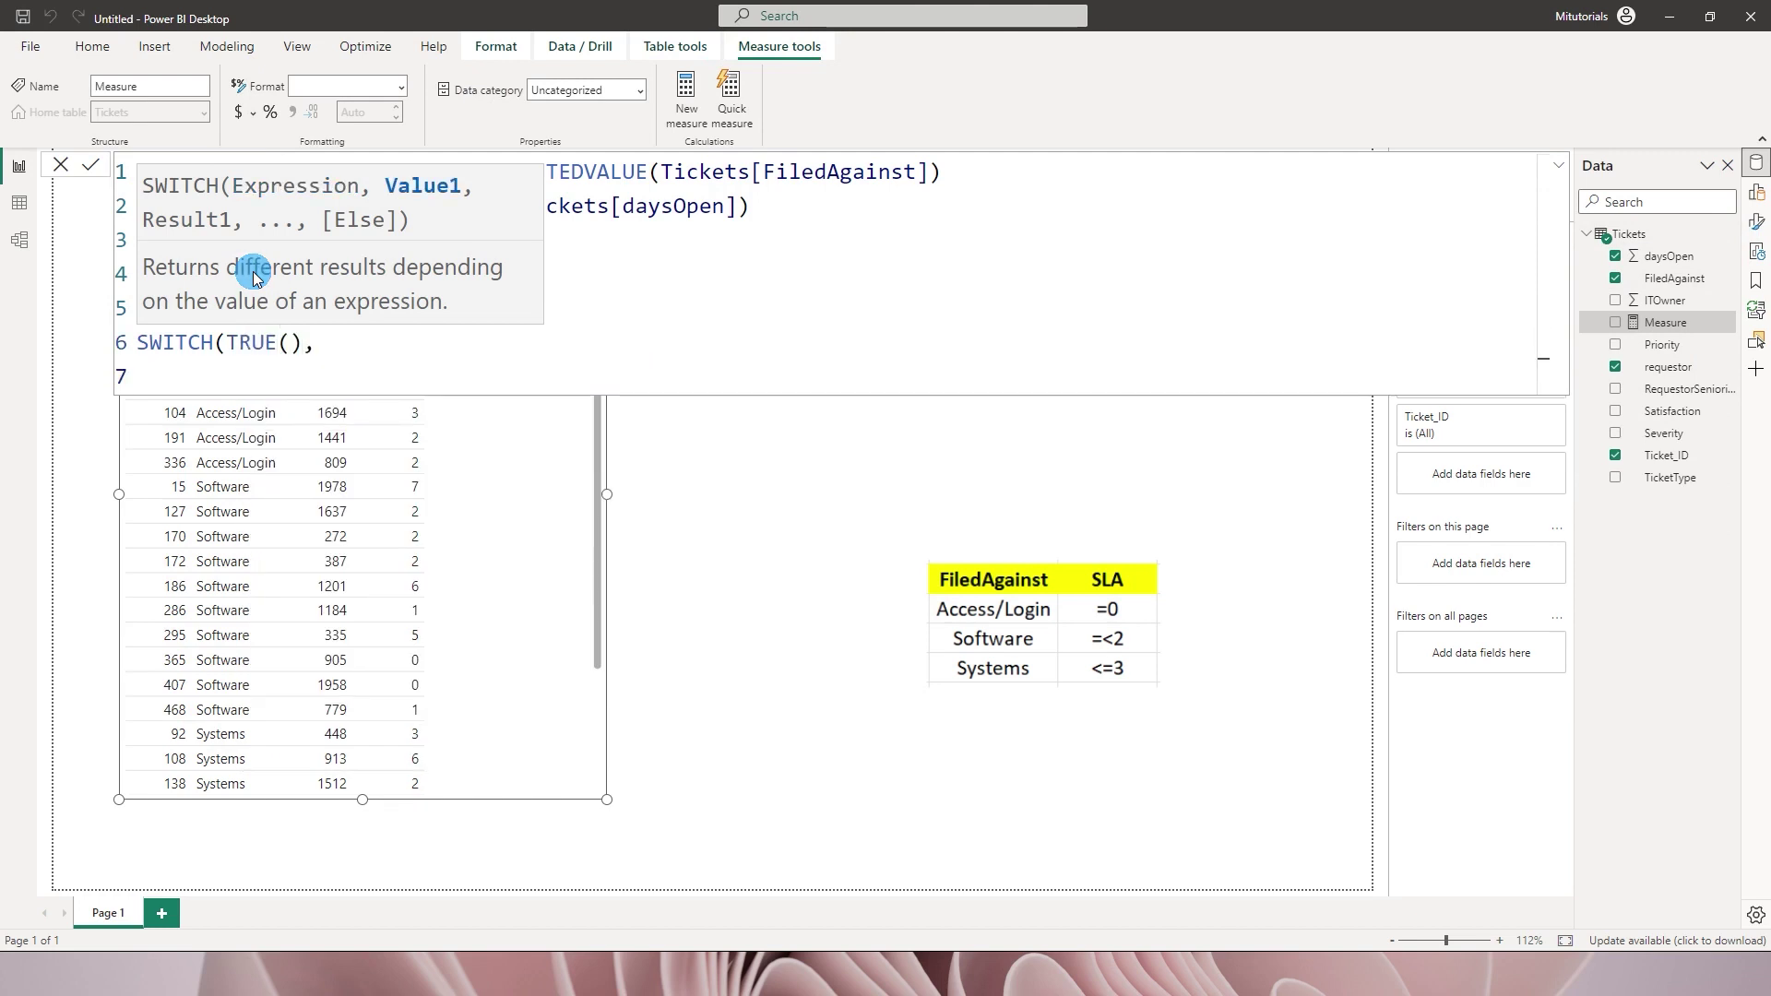
Step: Add the first SWITCH condition, Category_ = "Access/Login" && DaysOpen_ > 0, with result 1
{"action": "type", "text": "Cat"}
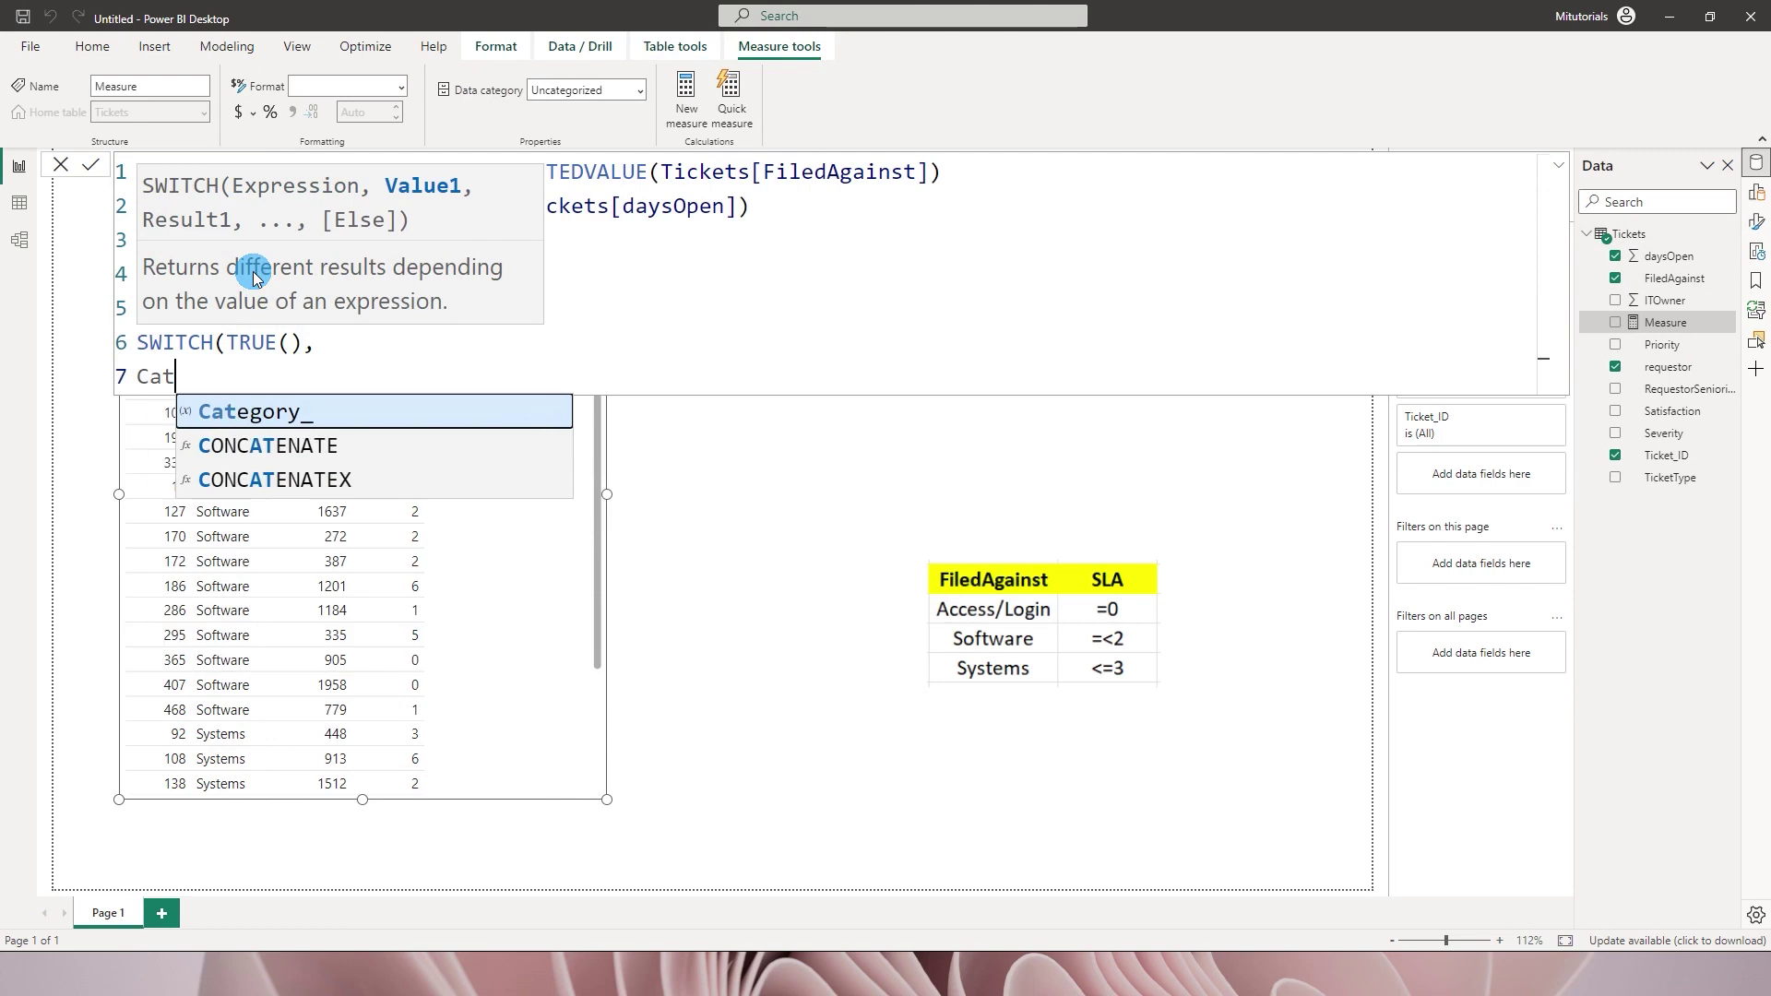
{"action": "type", "text": "egory_ ="}
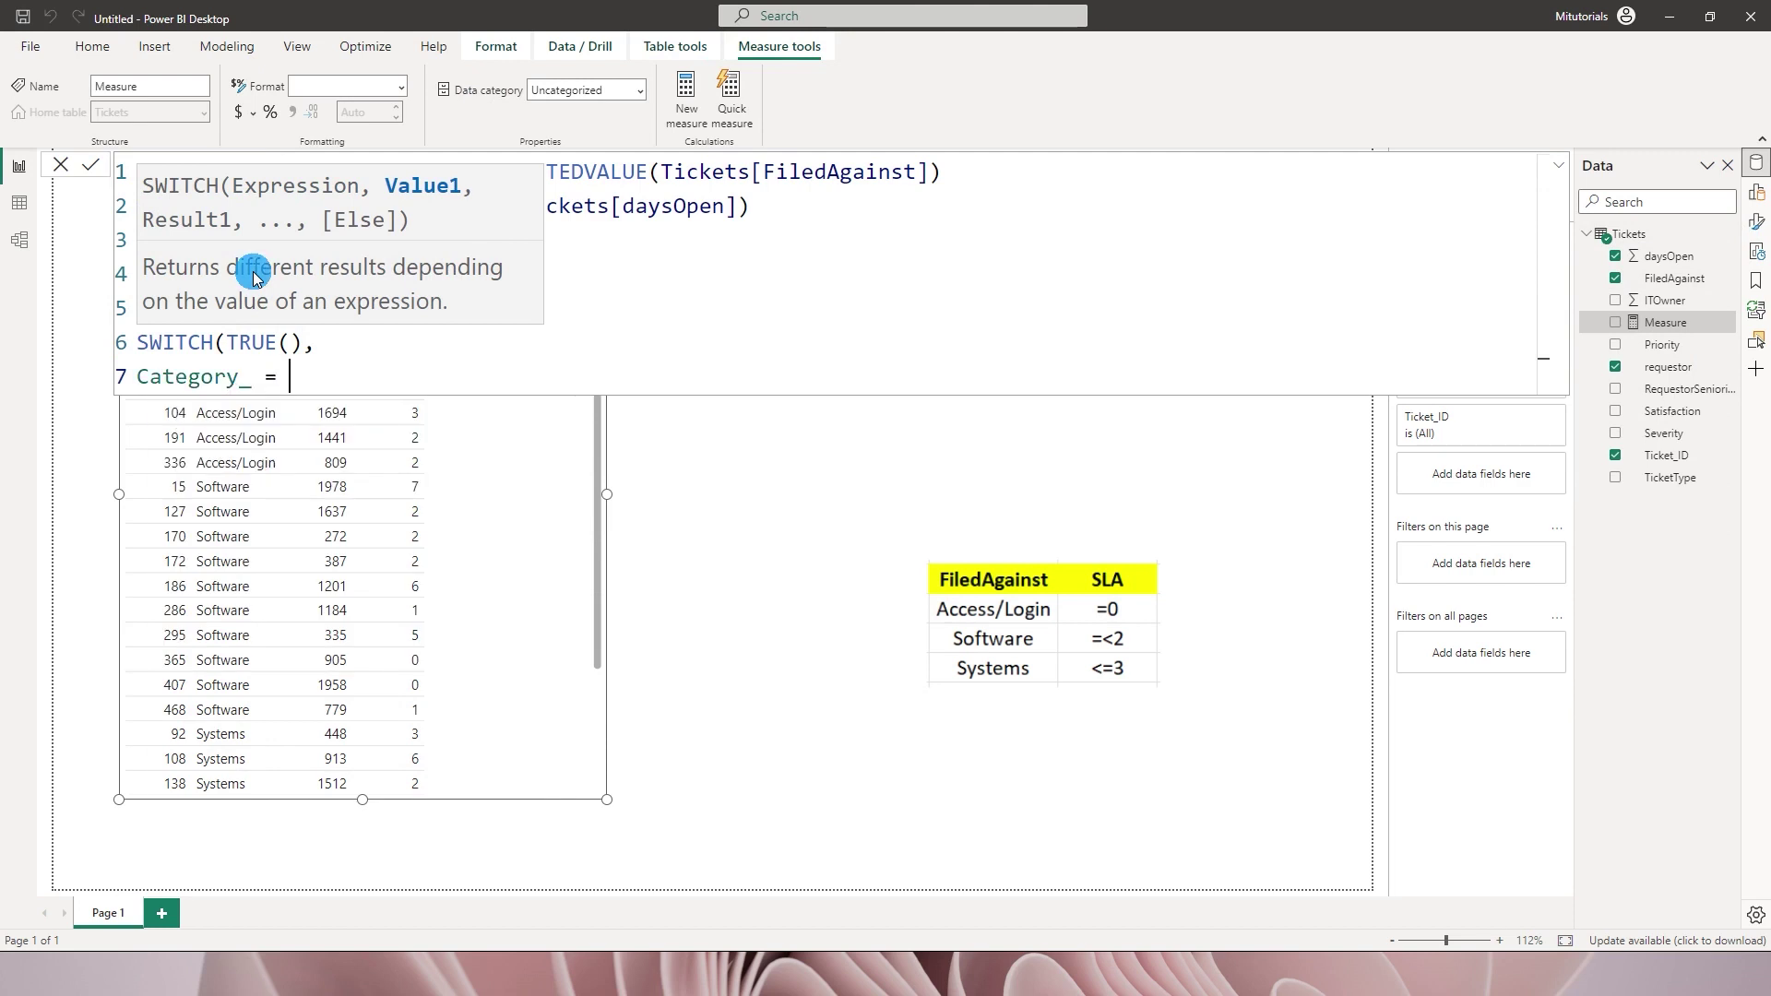
{"action": "type", "text": " \""}
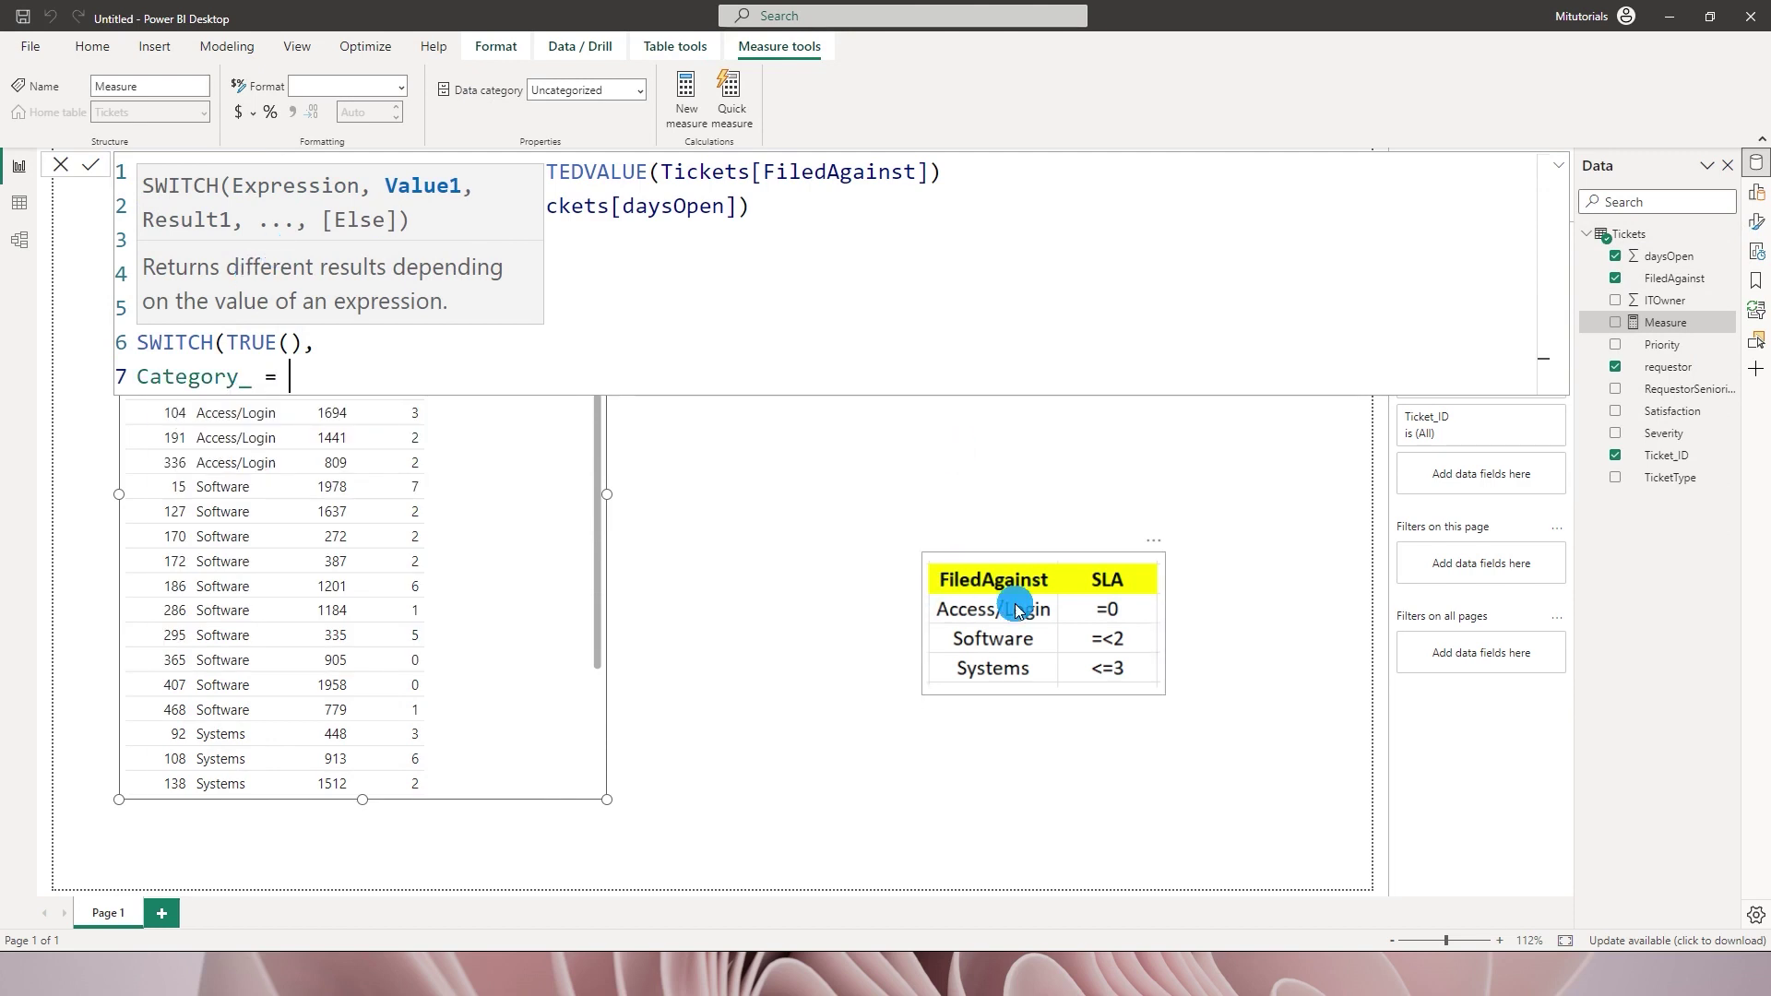
{"action": "type", "text": "Access/Login\""}
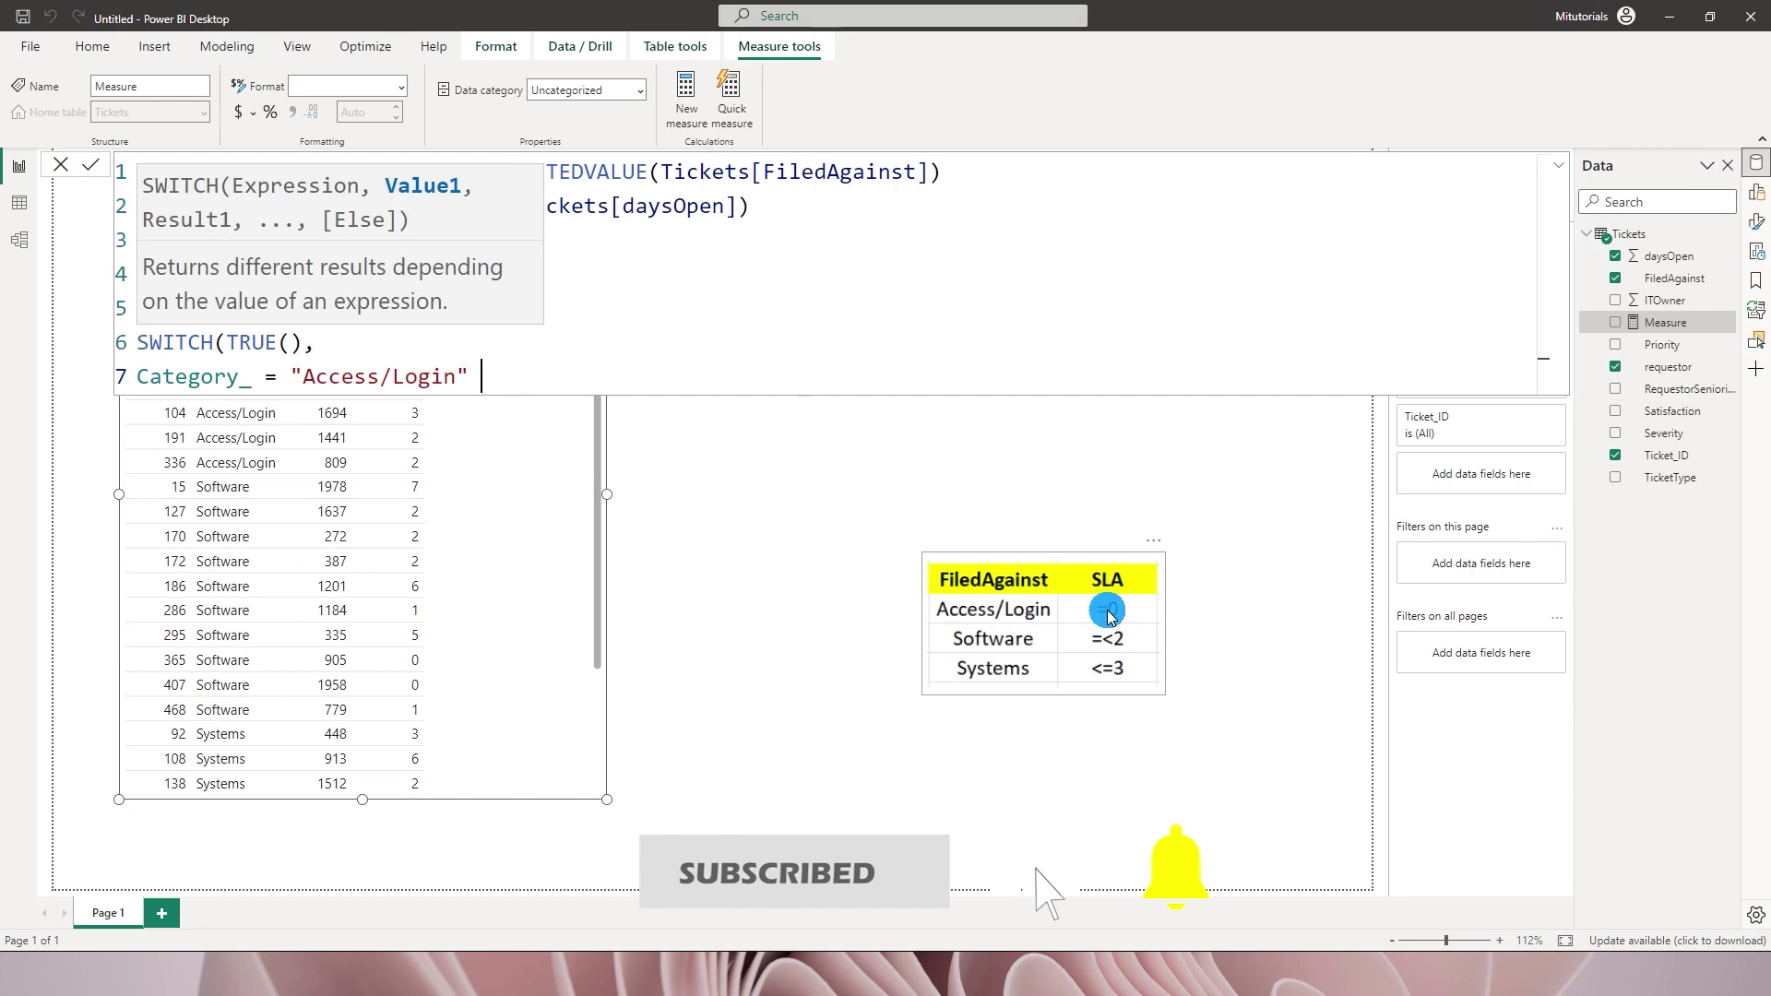
{"action": "type", "text": "&&"}
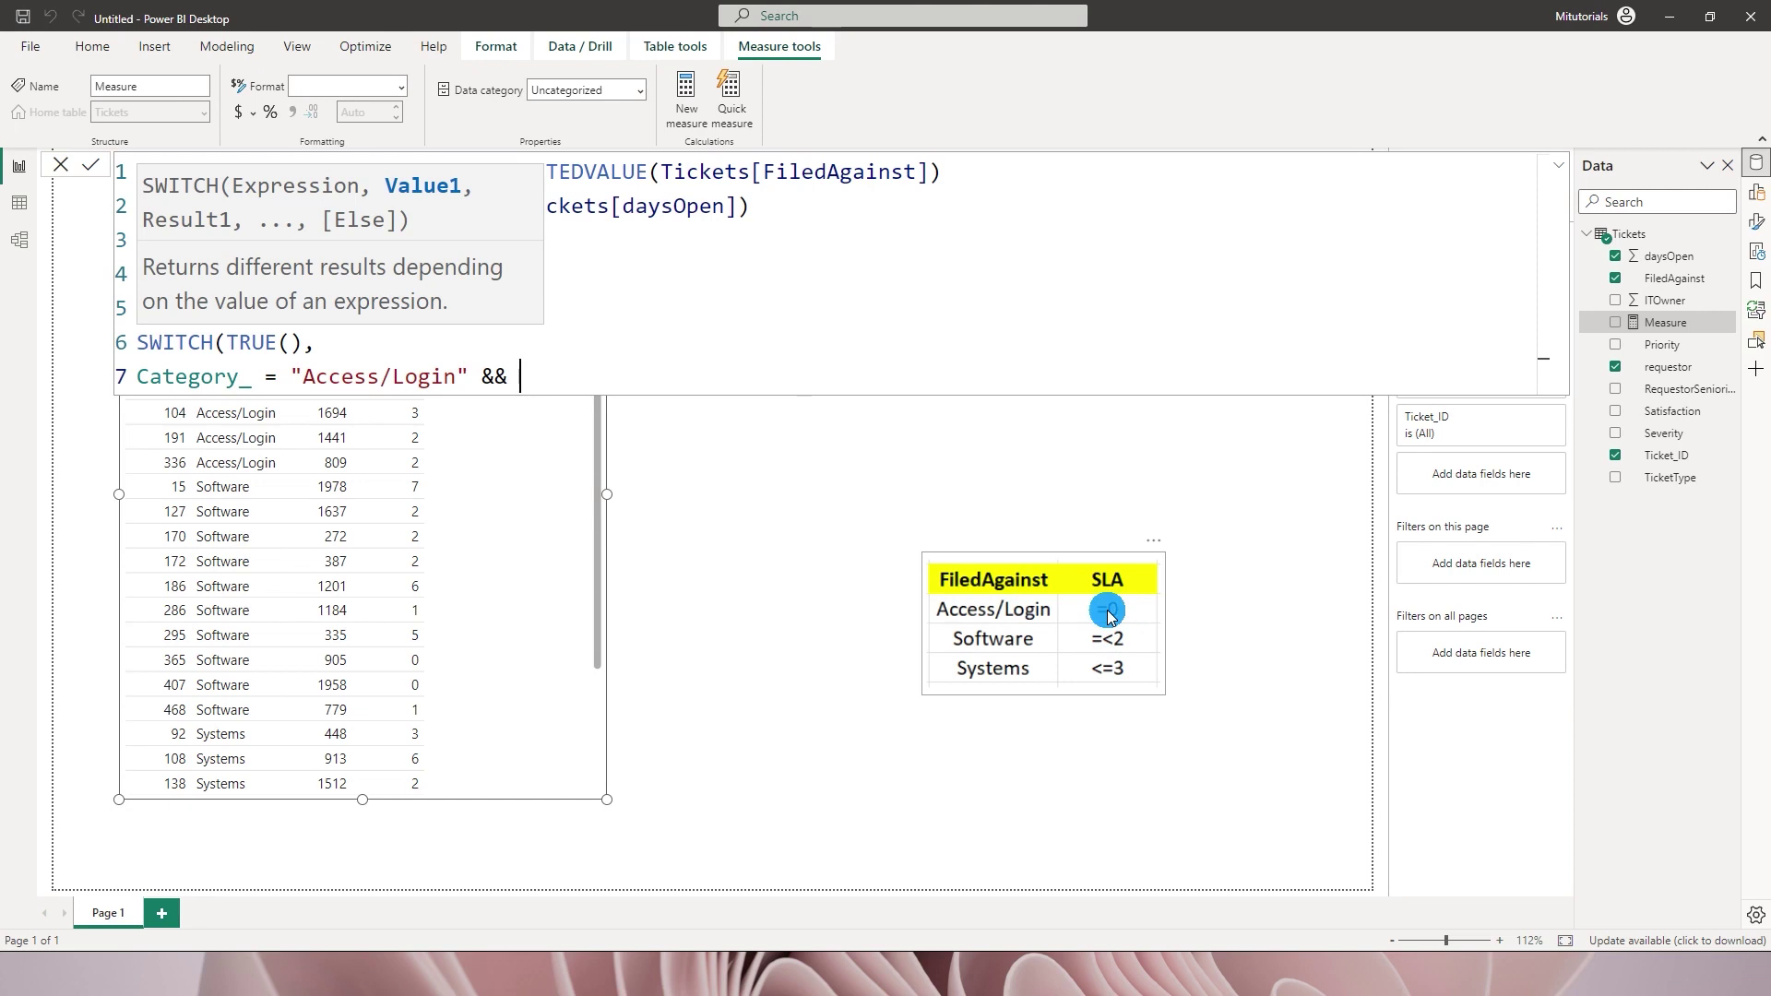
{"action": "type", "text": "Days"}
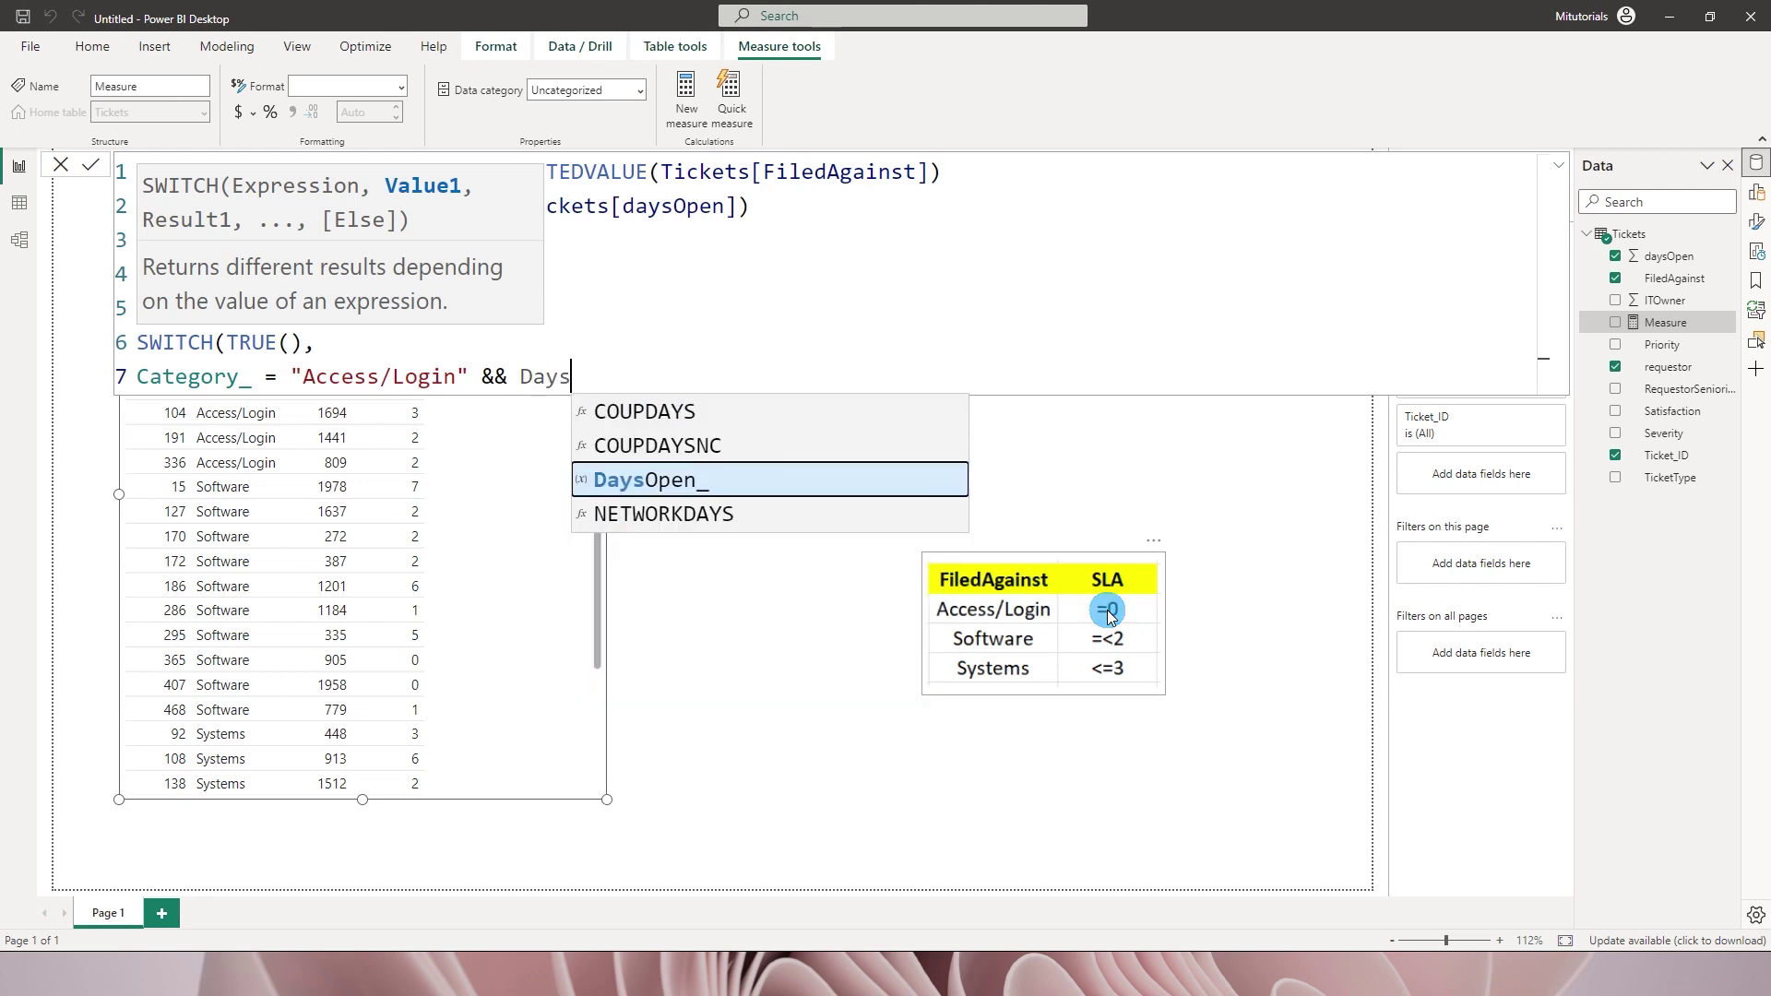
{"action": "key", "text": "Tab"}
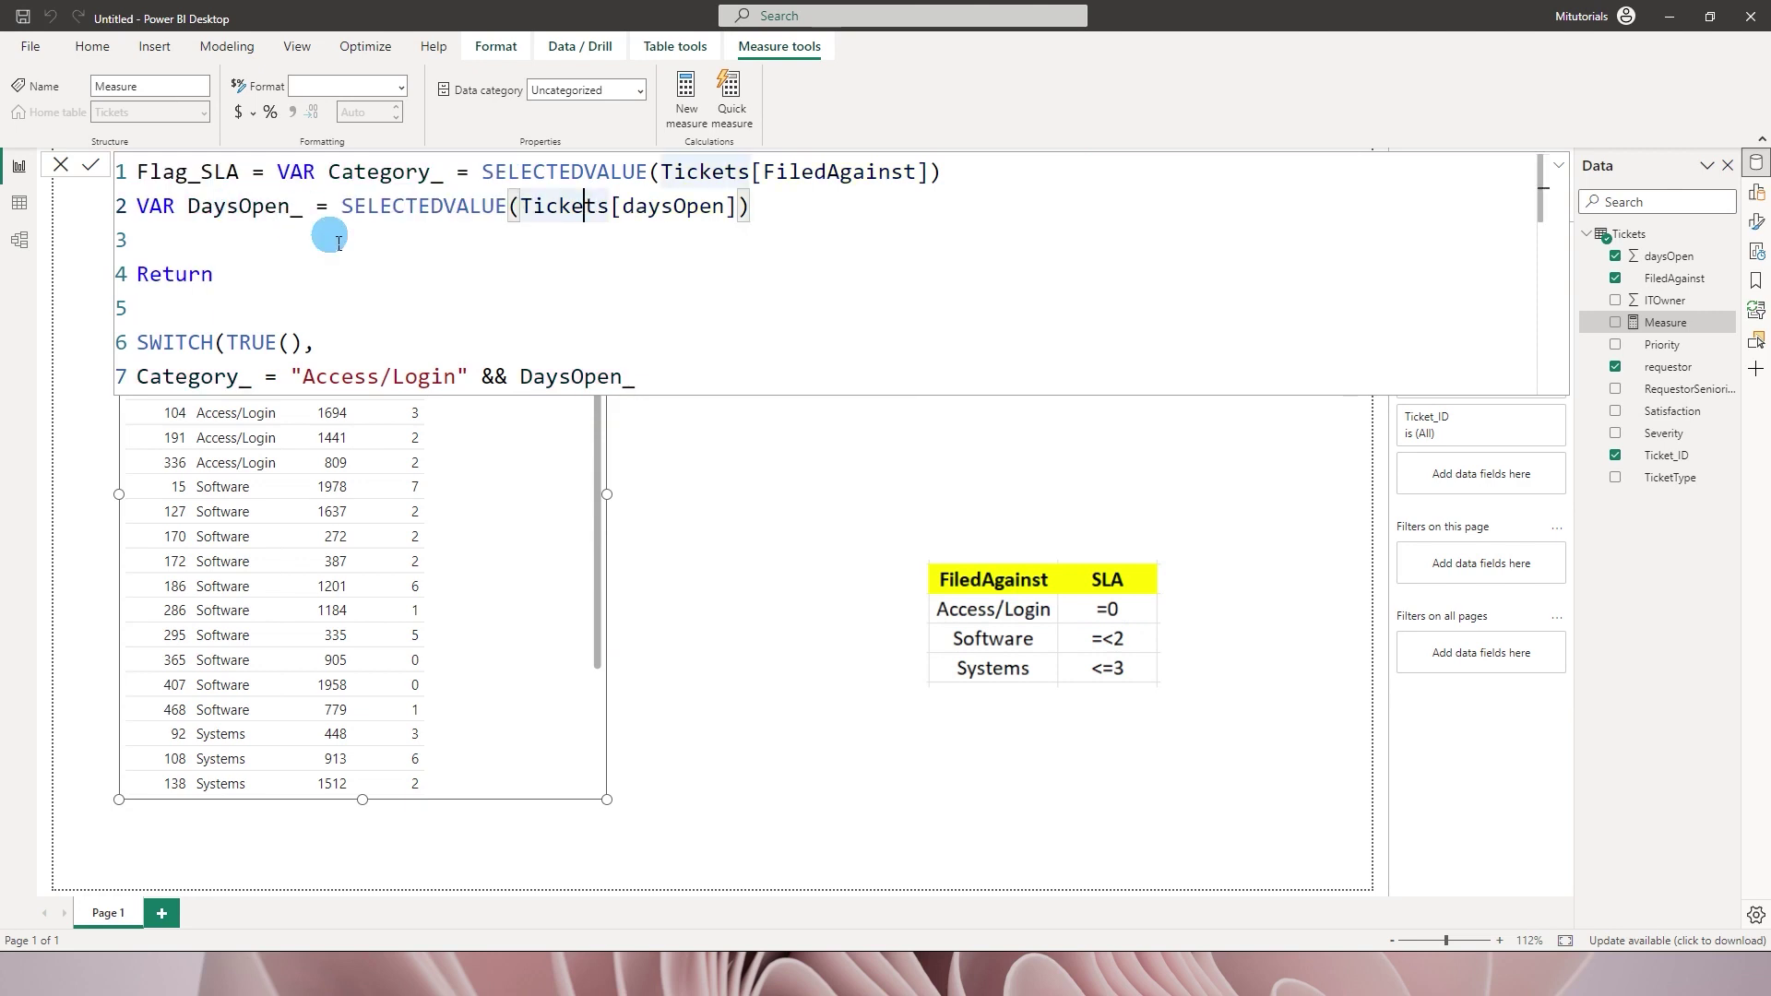
{"action": "left_click", "coordinate": [641, 376]}
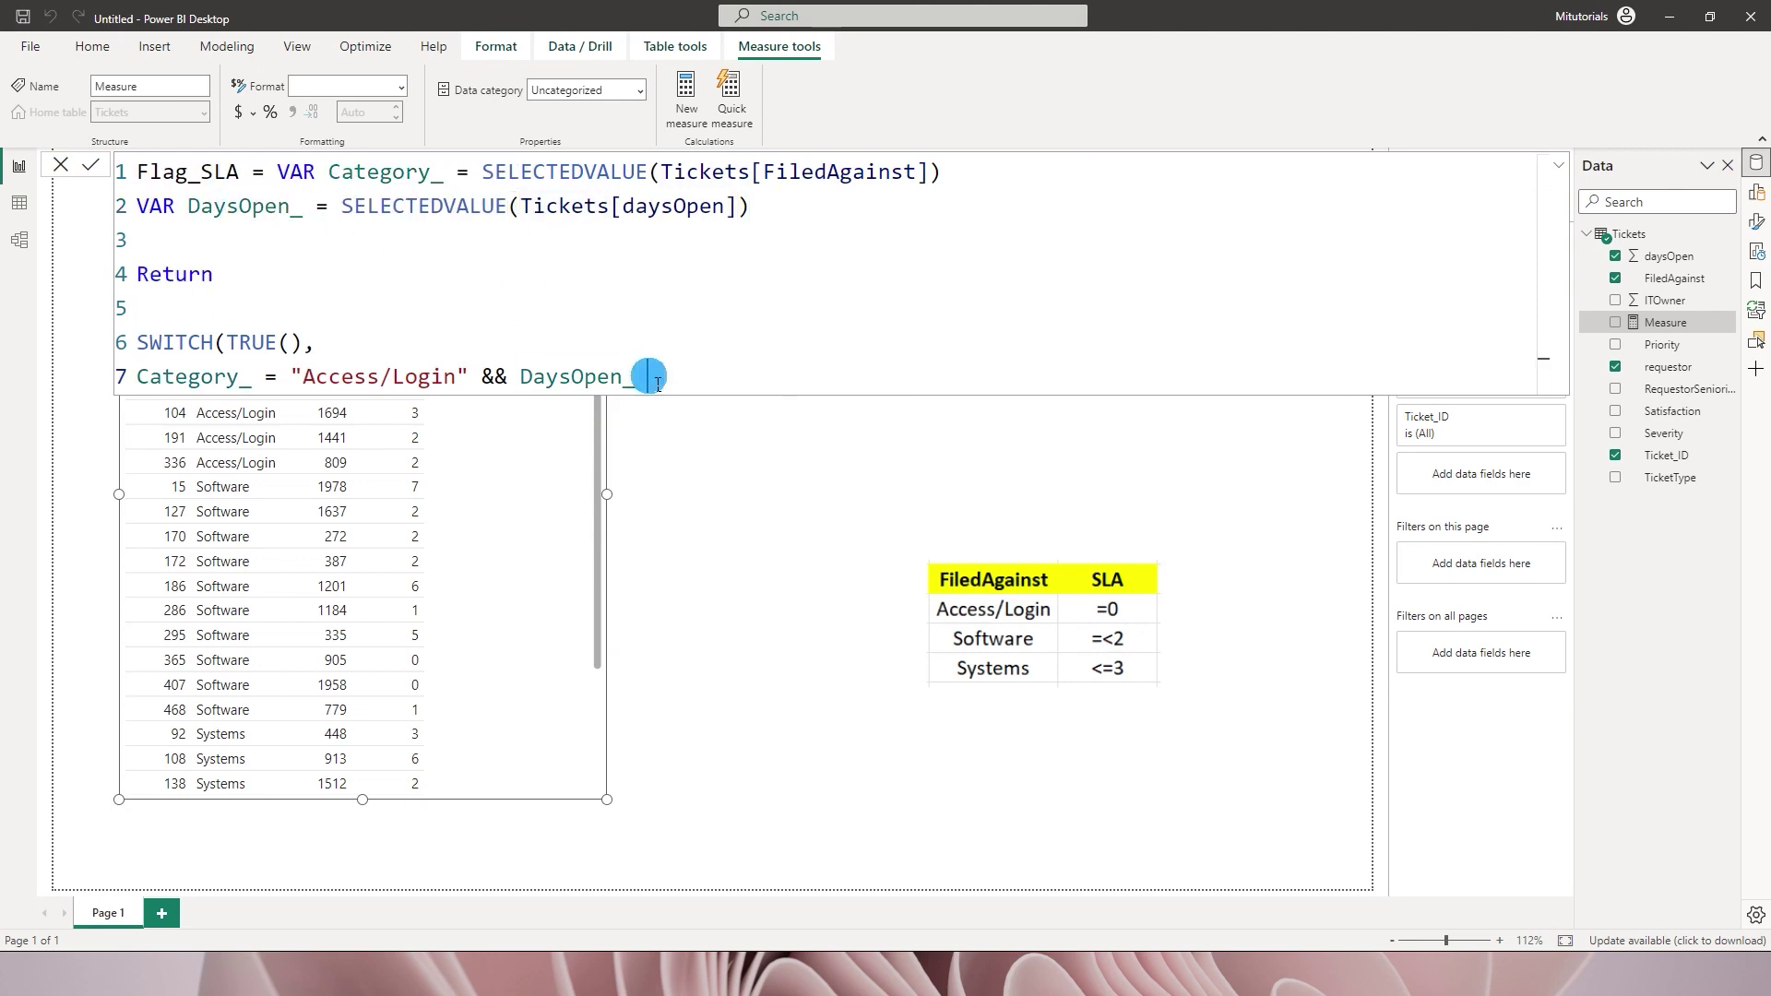
{"action": "type", "text": "> 0"}
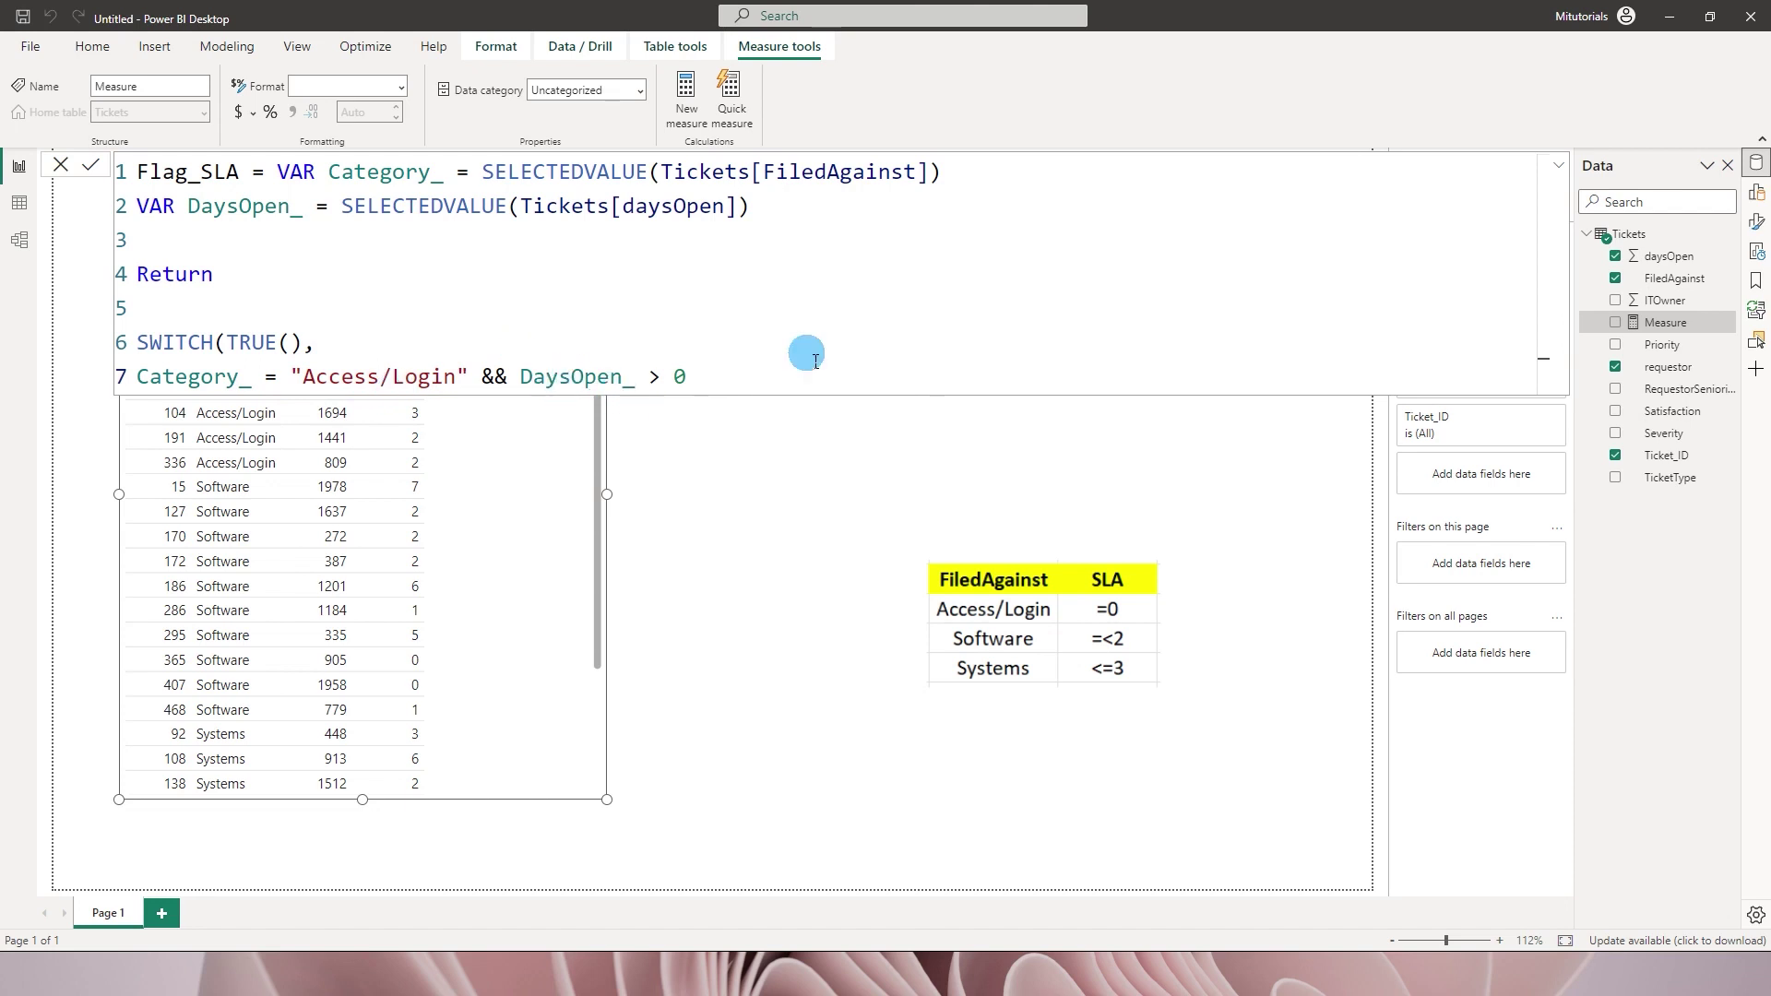
{"action": "type", "text": ", "}
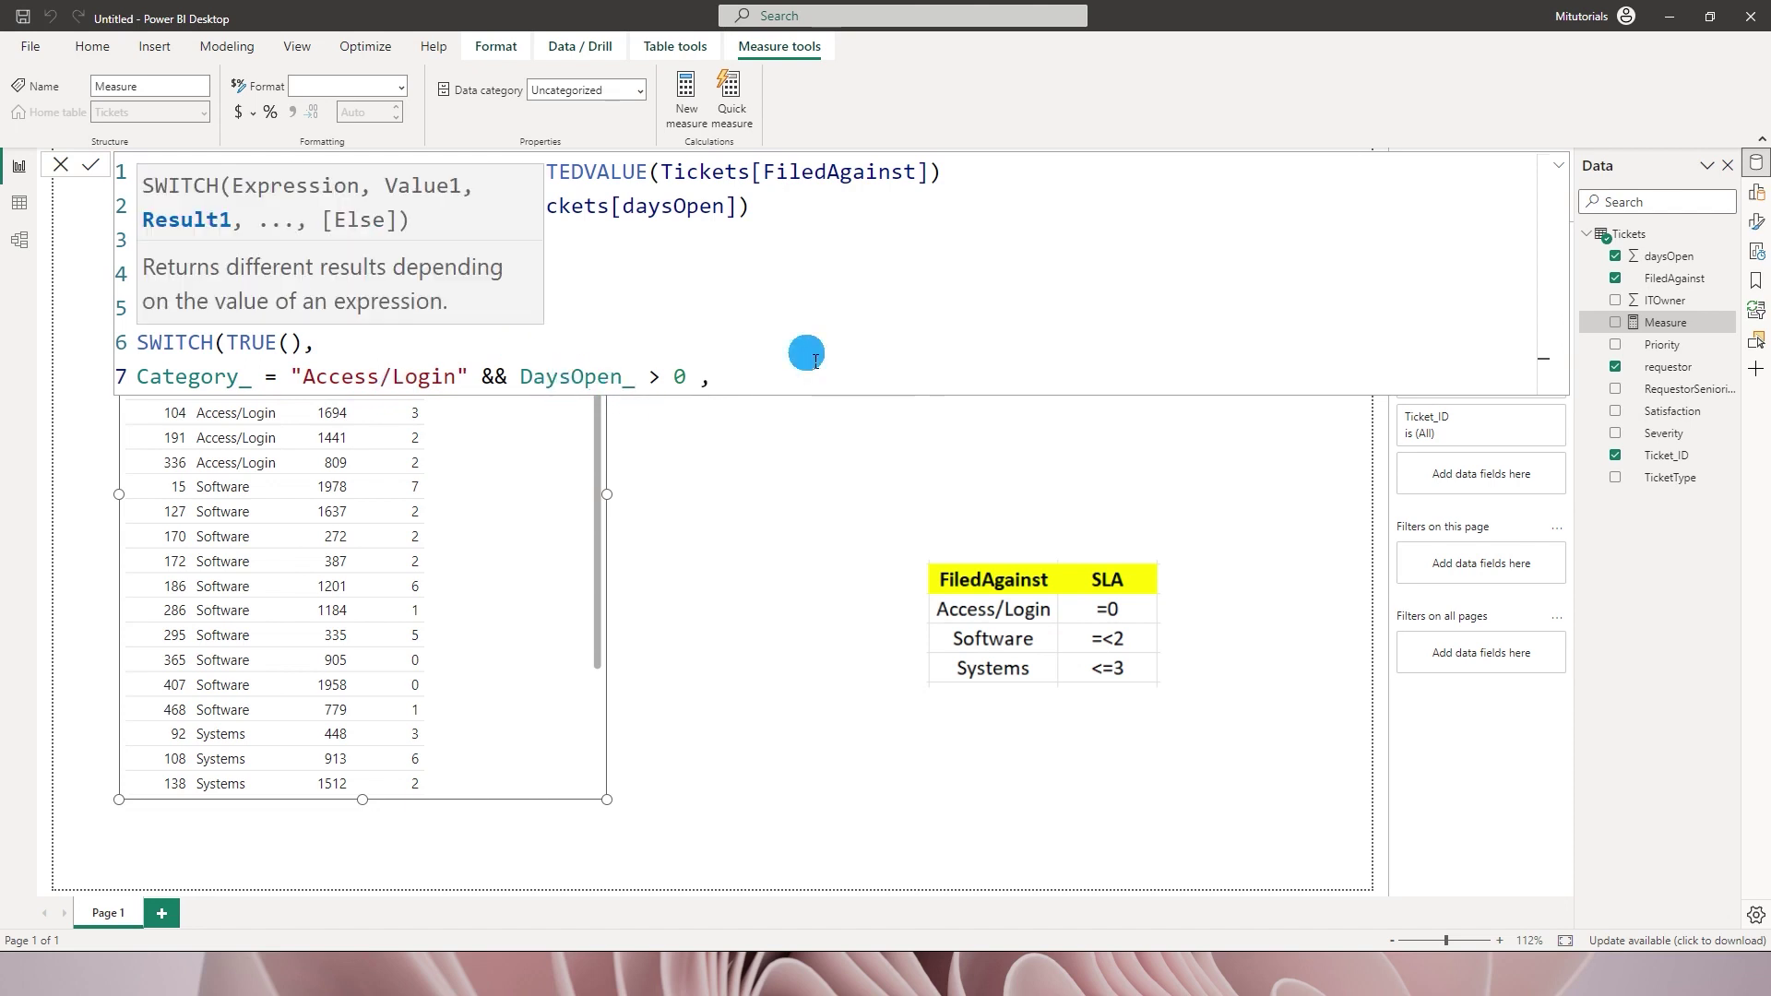
{"action": "type", "text": "1 ,"}
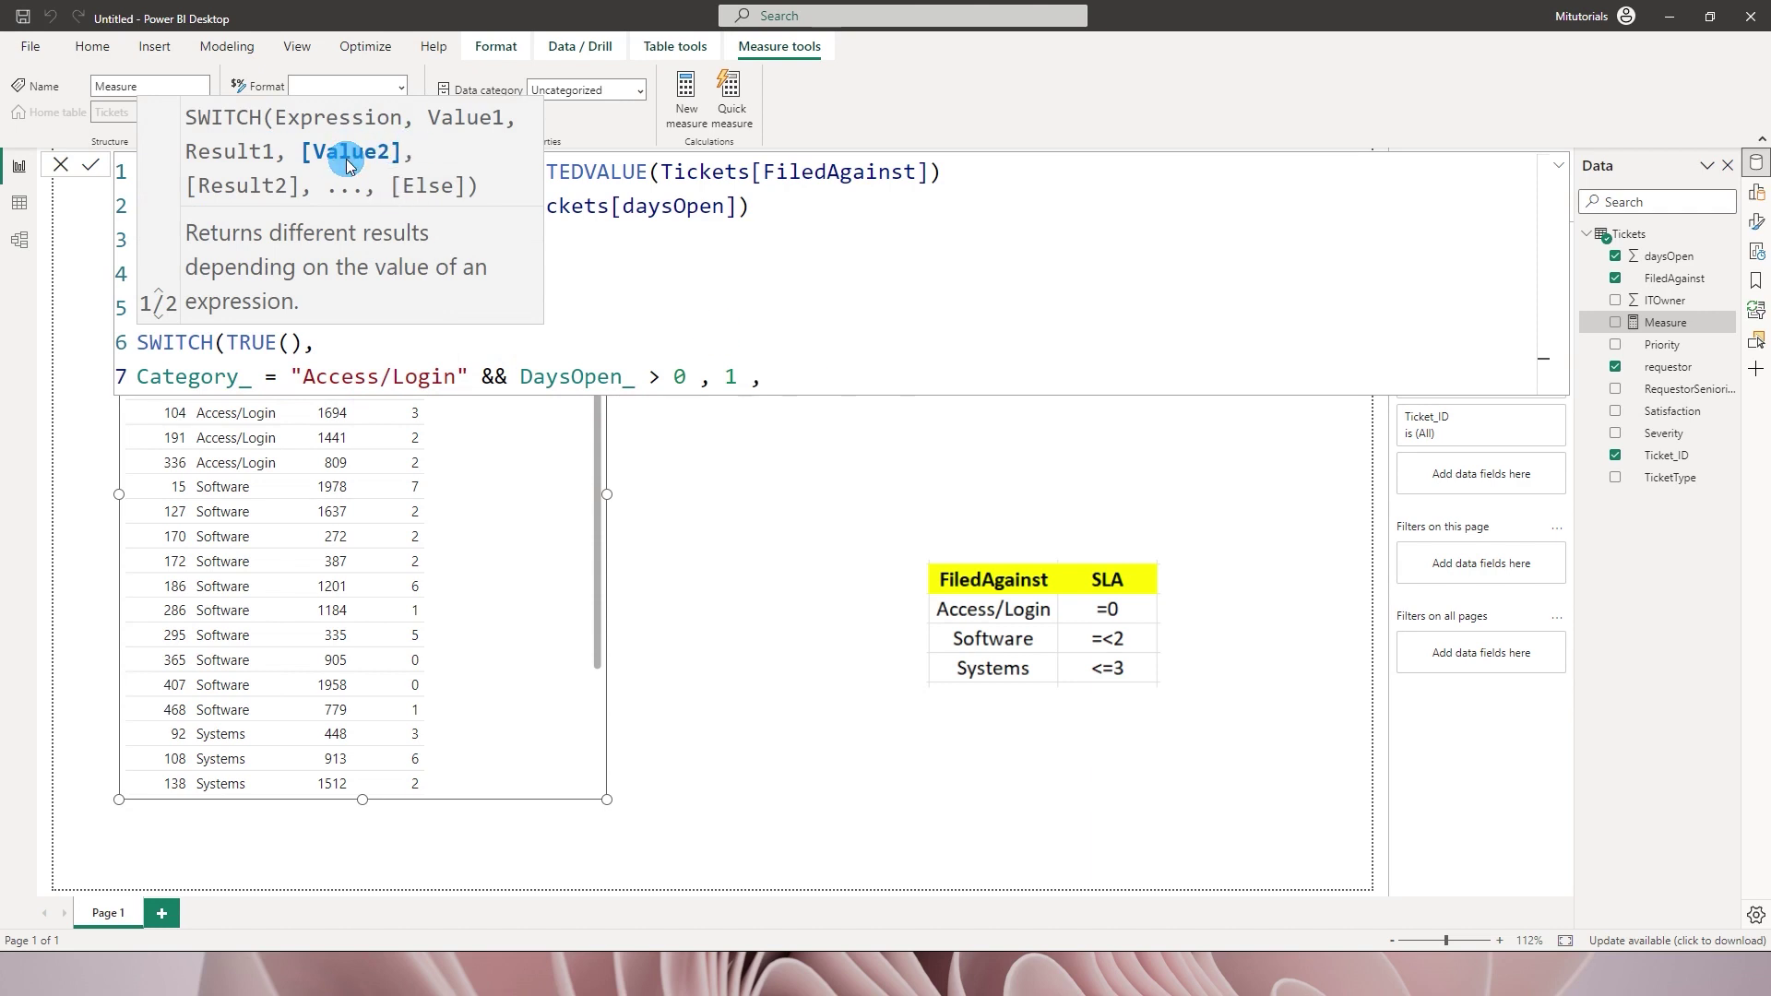
Step: Add the second SWITCH condition on a new line, Category_ = "Software" && DaysOpen_ > 2, with result 1
{"action": "key", "text": "shift+Return"}
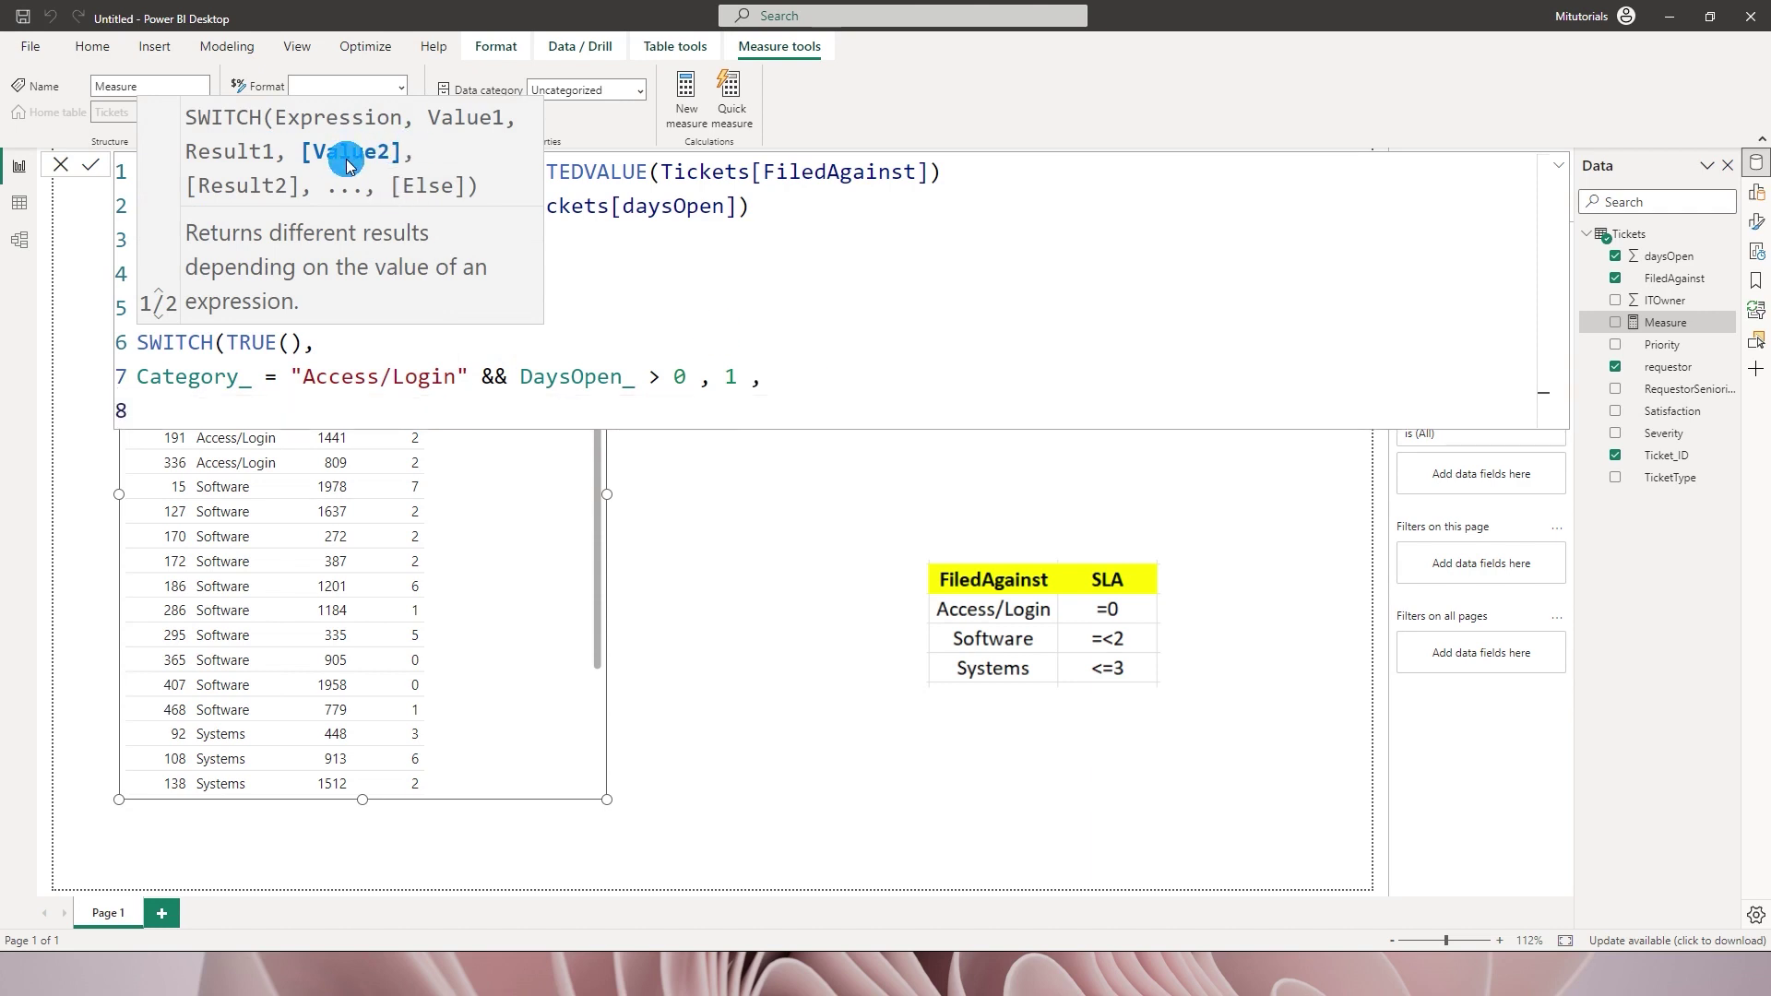
{"action": "type", "text": "Category_"}
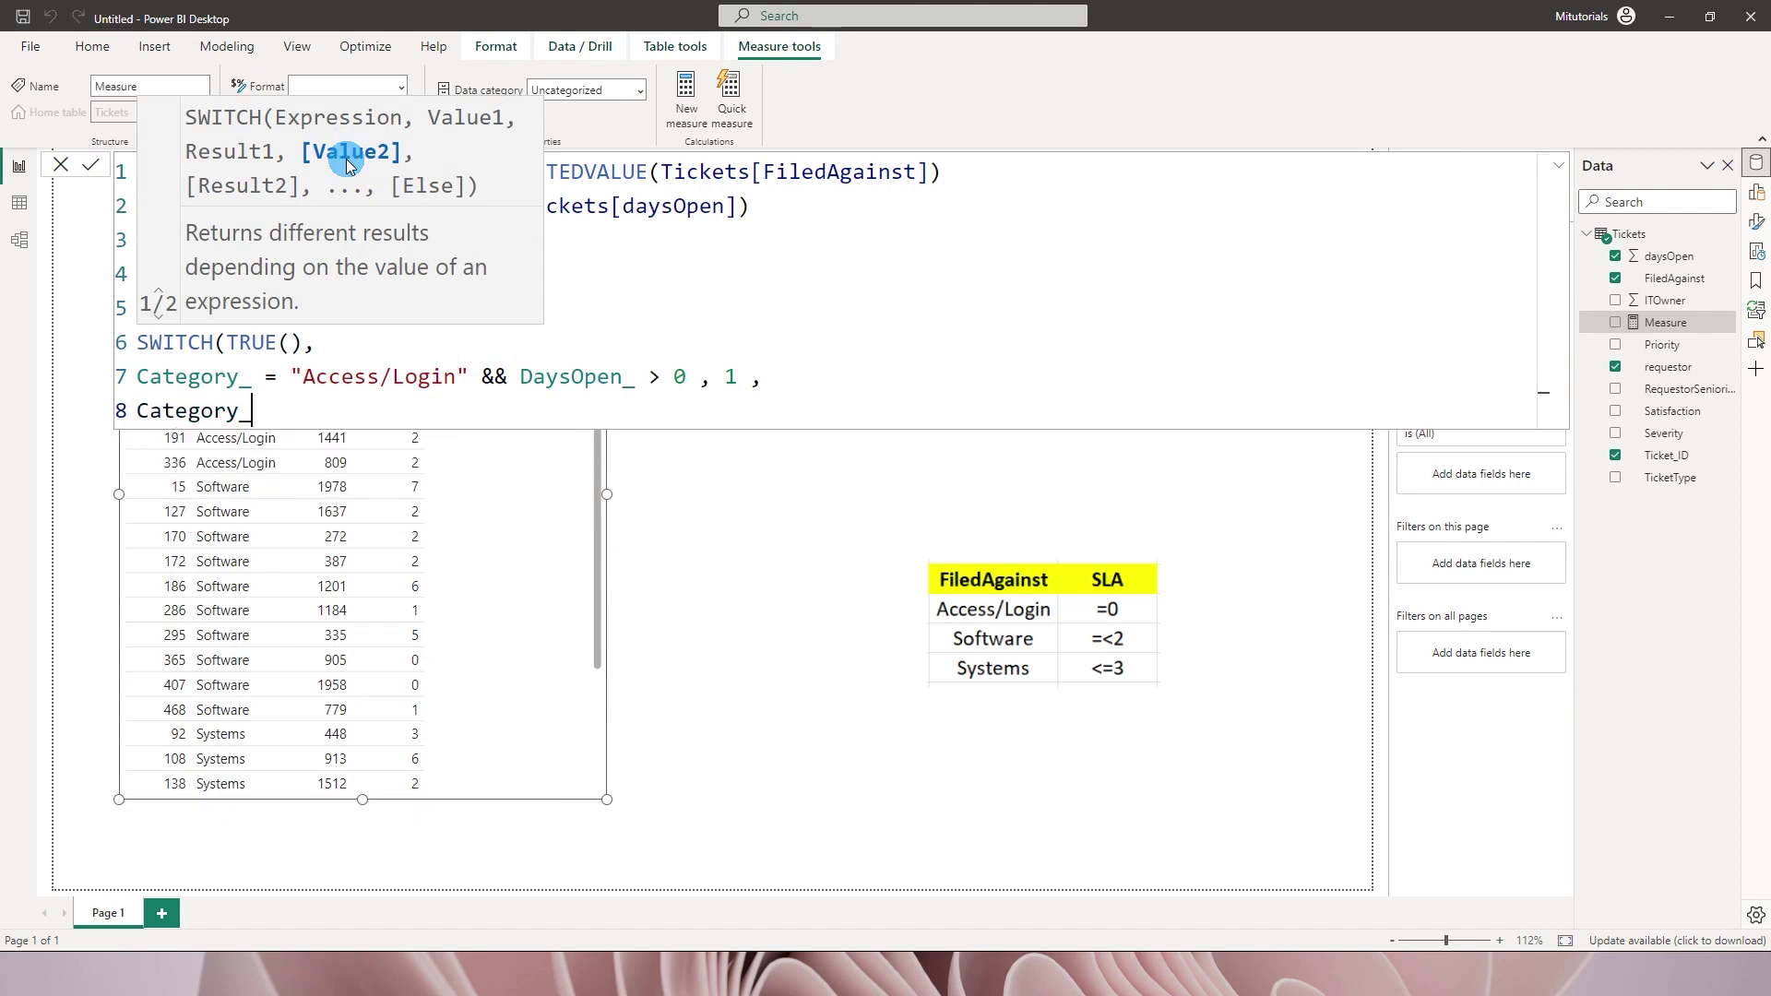
{"action": "type", "text": " = \"Software\" &"}
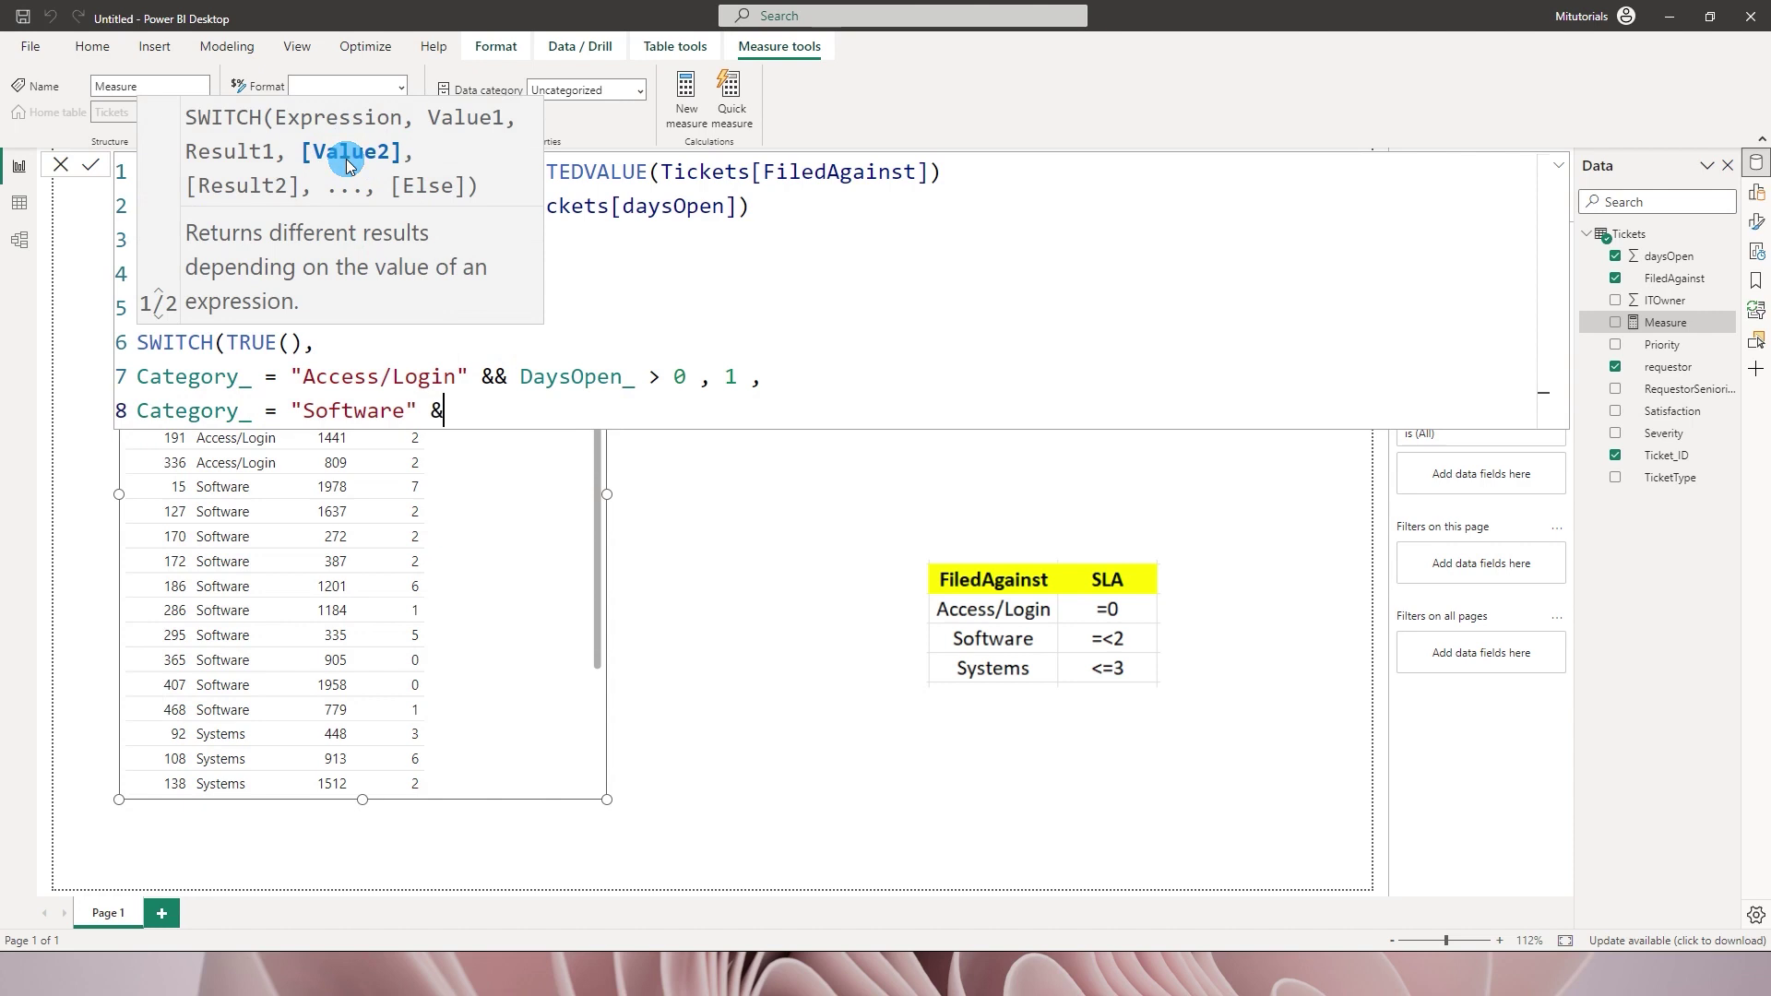
{"action": "type", "text": "DaysOpen_ > 2 ,"}
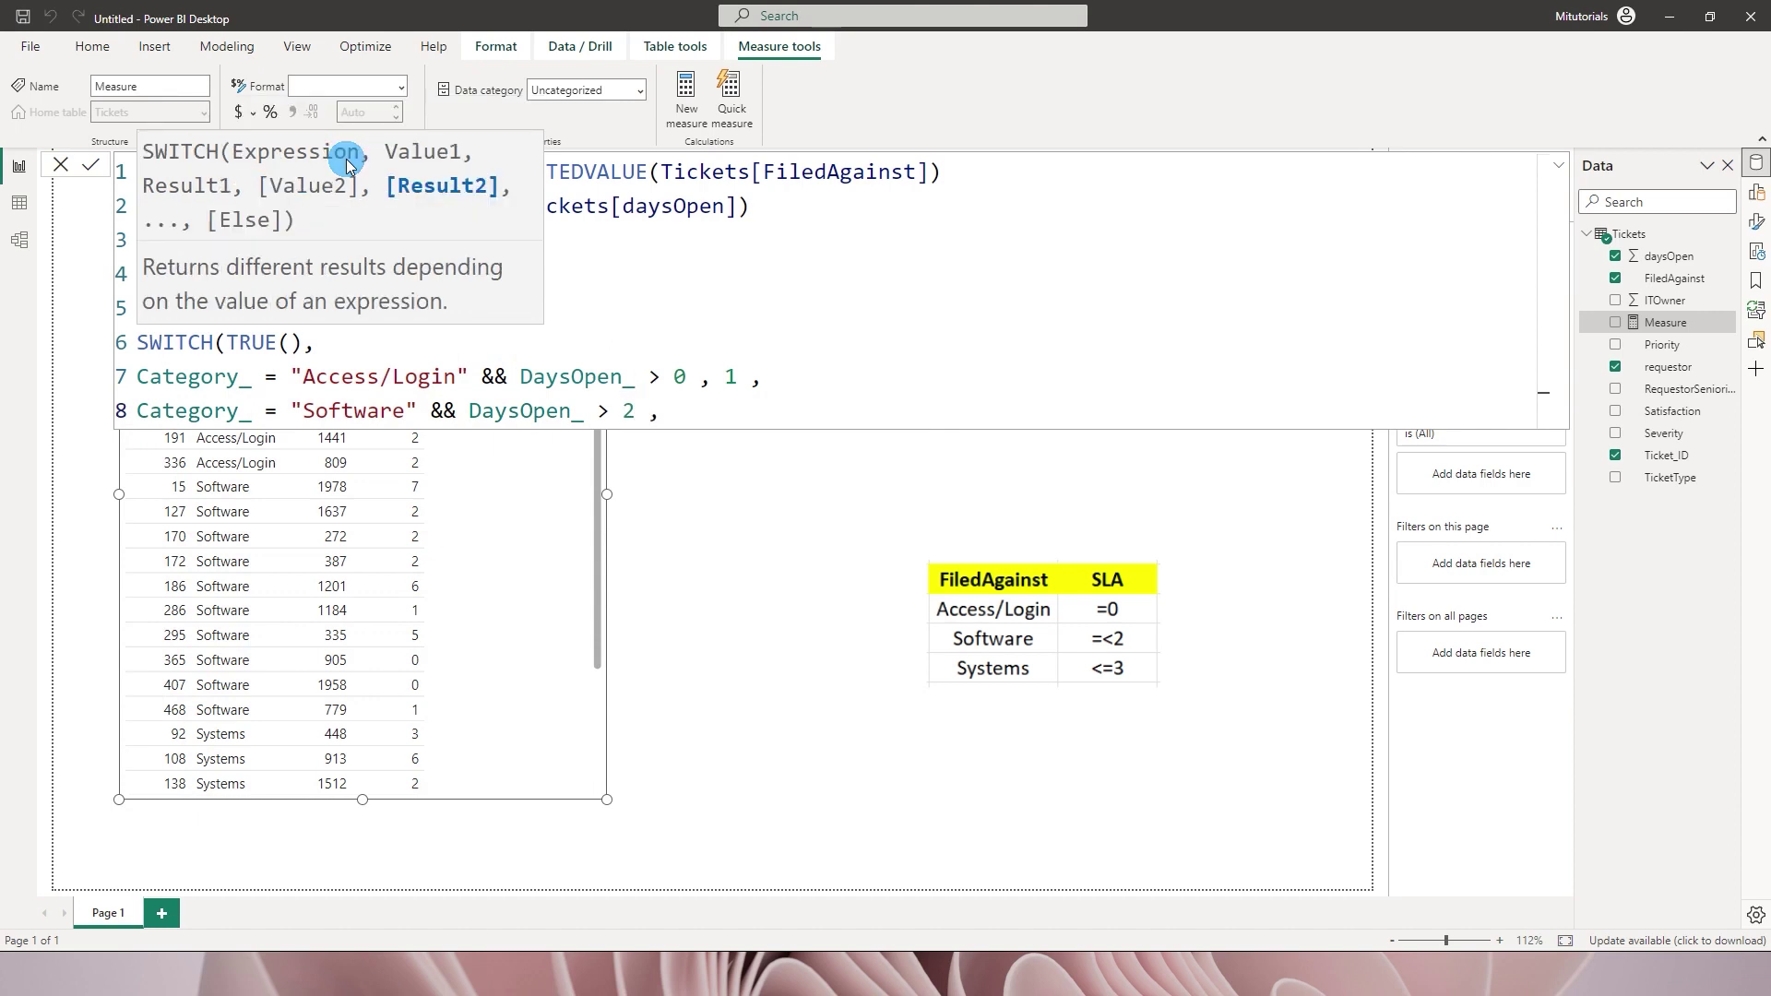
{"action": "type", "text": " 1,"}
Step: Add the third SWITCH condition on a new line, Category_ = "Systems" && DaysOpen_ > 3, with result 1
{"action": "key", "text": "Return"}
{"action": "type", "text": "Category_ = \"Systems\" &"}
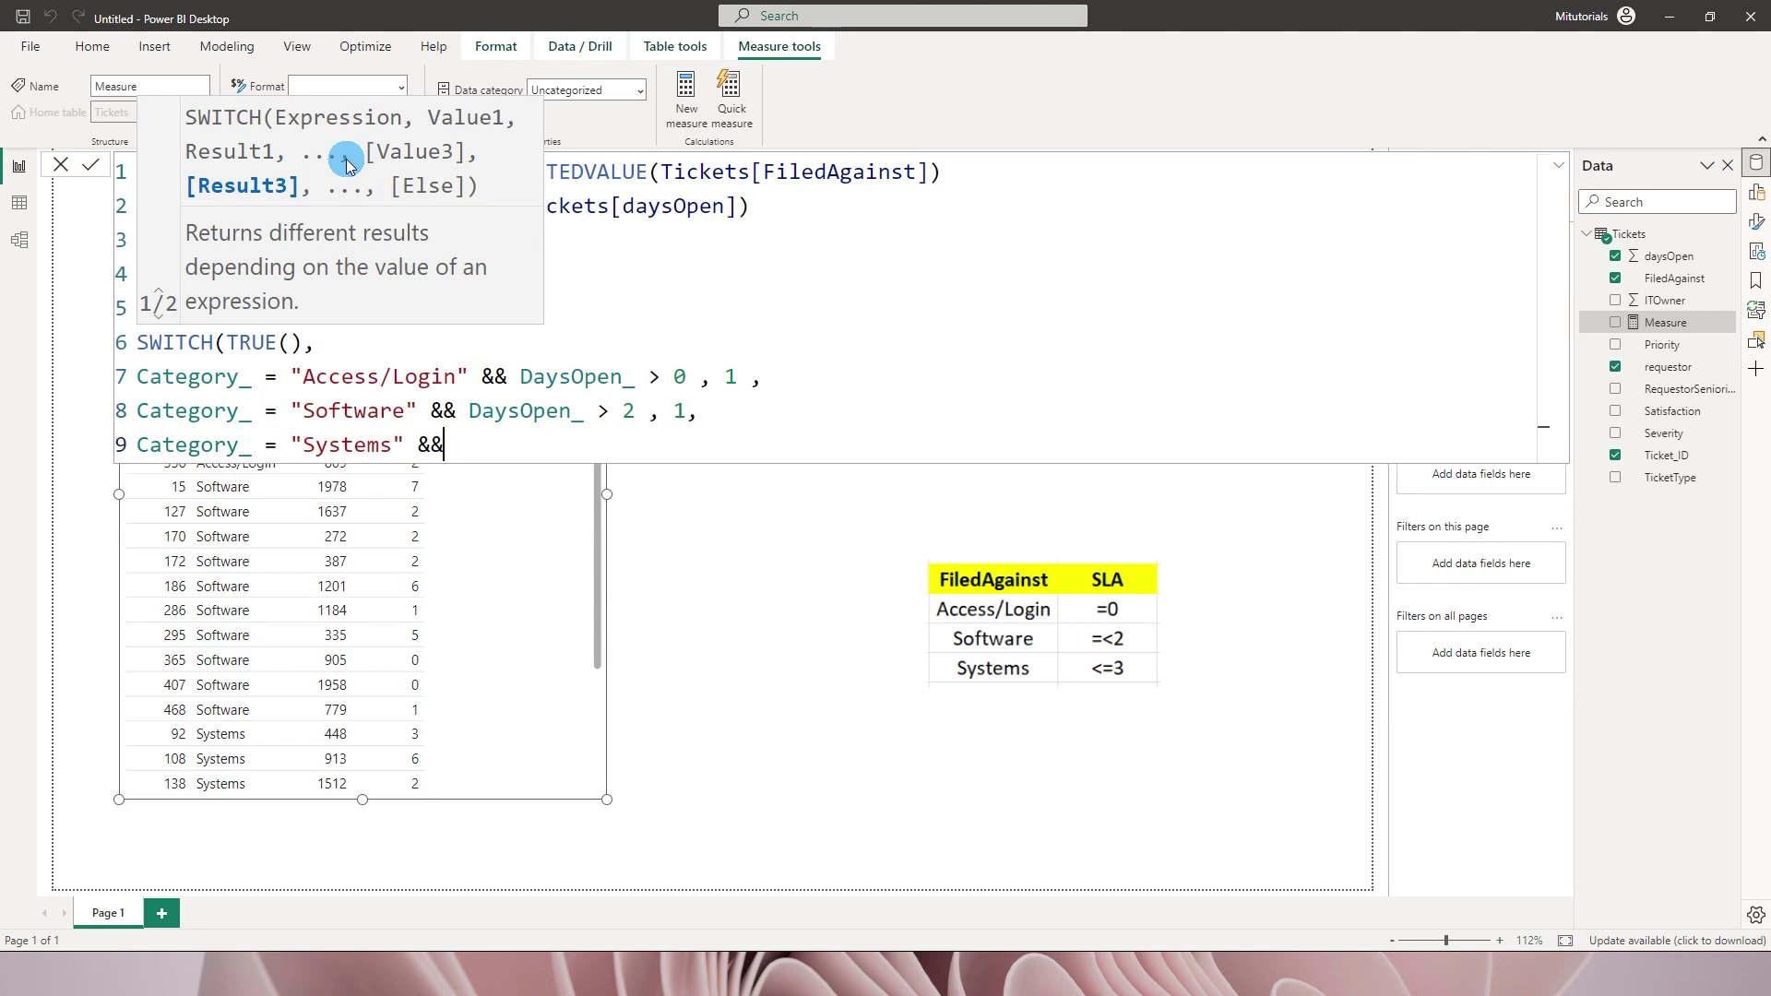
{"action": "type", "text": "& DaysOpen_ "}
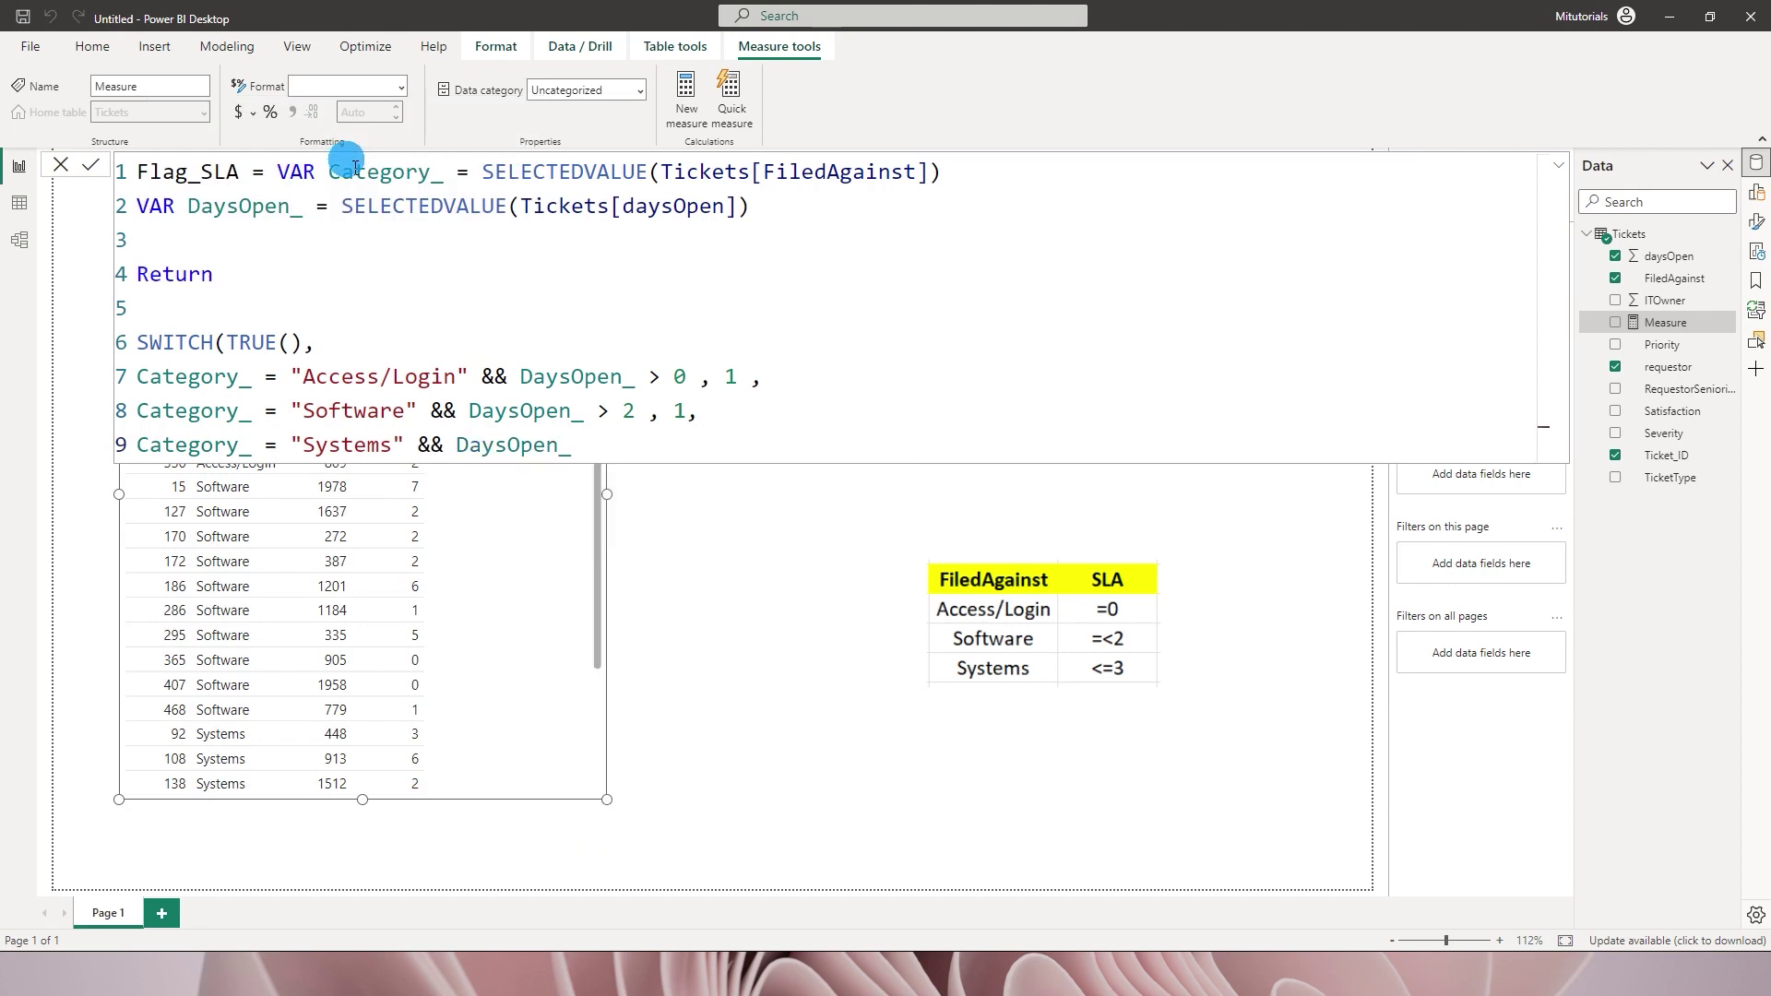
{"action": "type", "text": "> 3 ,1"}
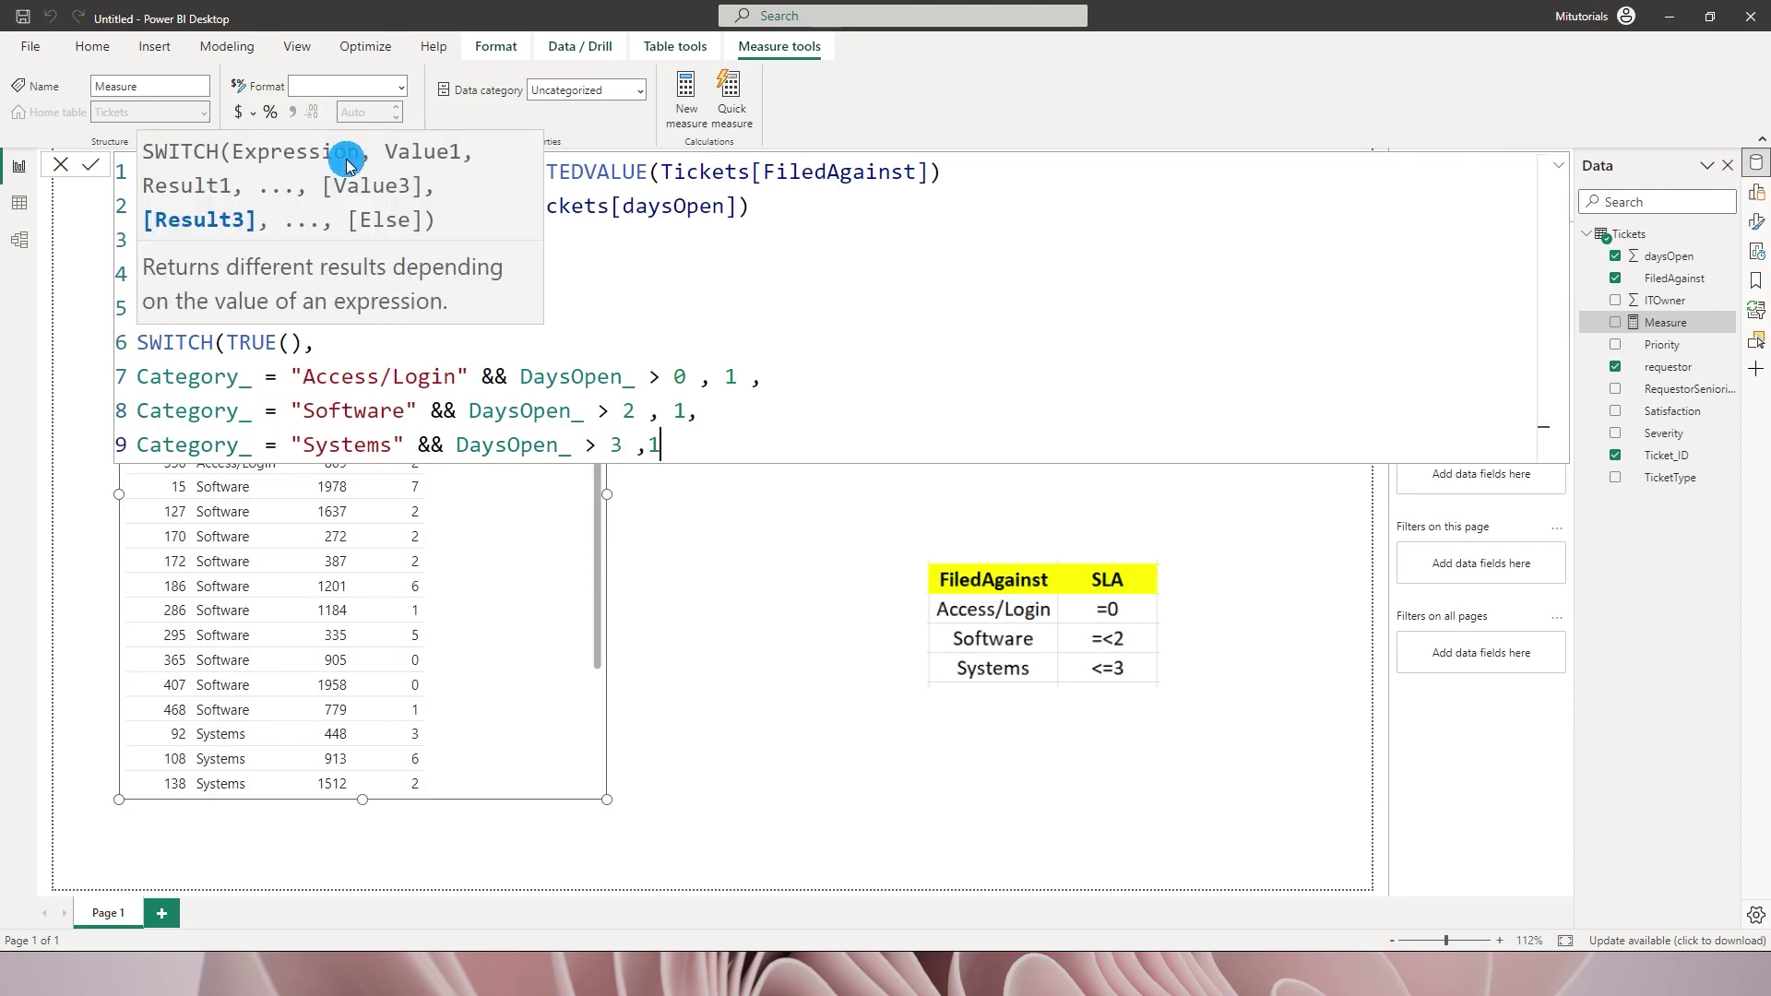
Step: Close the SWITCH with a default result of 0, commit the Flag_SLA measure and include it in the ticket table
{"action": "key", "text": "Return"}
{"action": "left_click", "coordinate": [616, 445]}
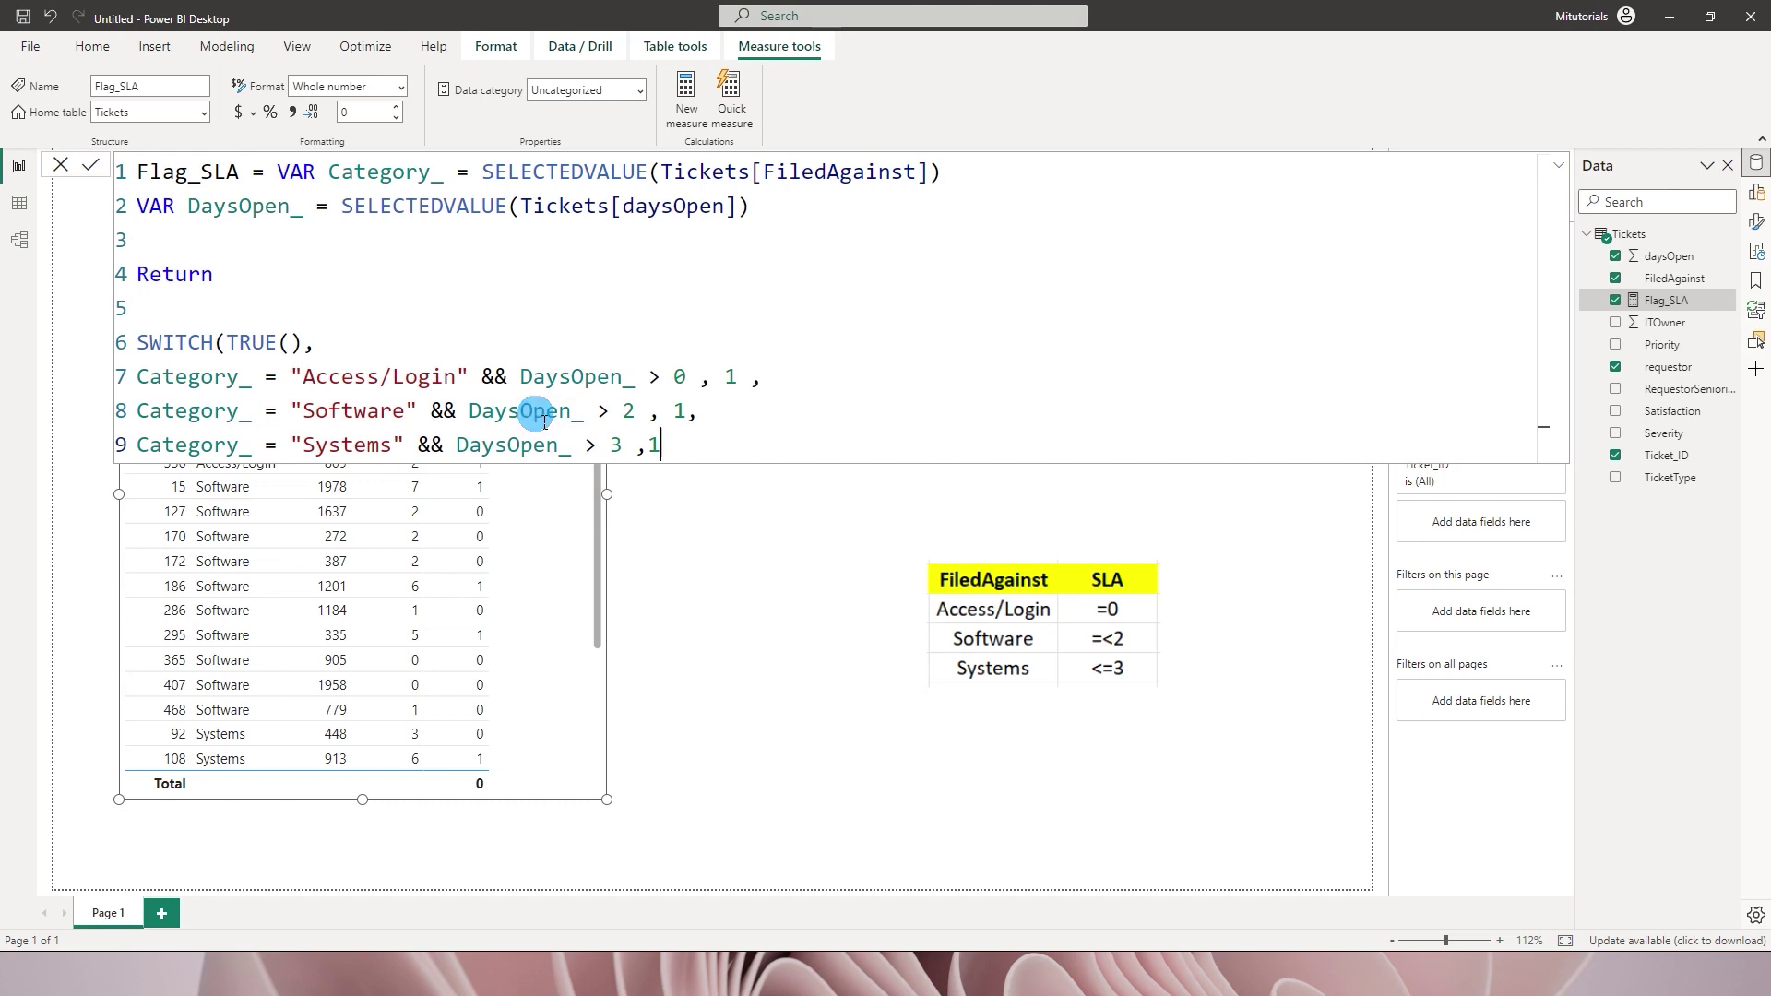
{"action": "type", "text": ","}
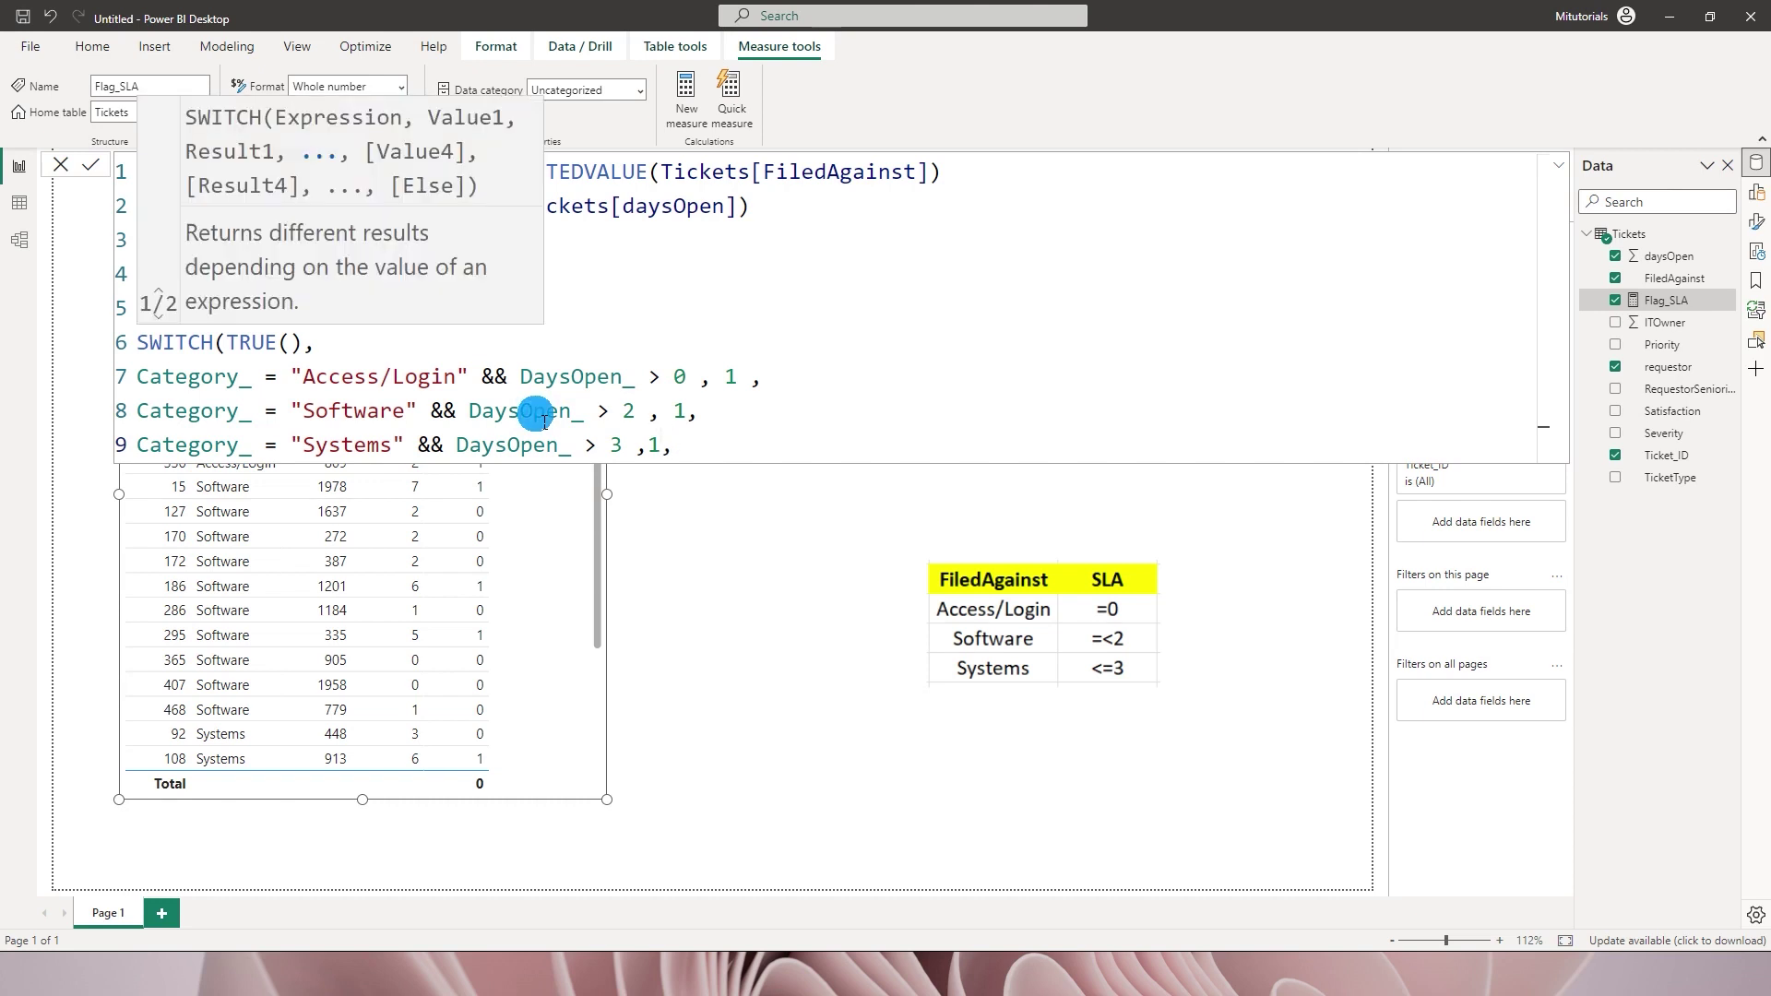
{"action": "type", "text": "0)"}
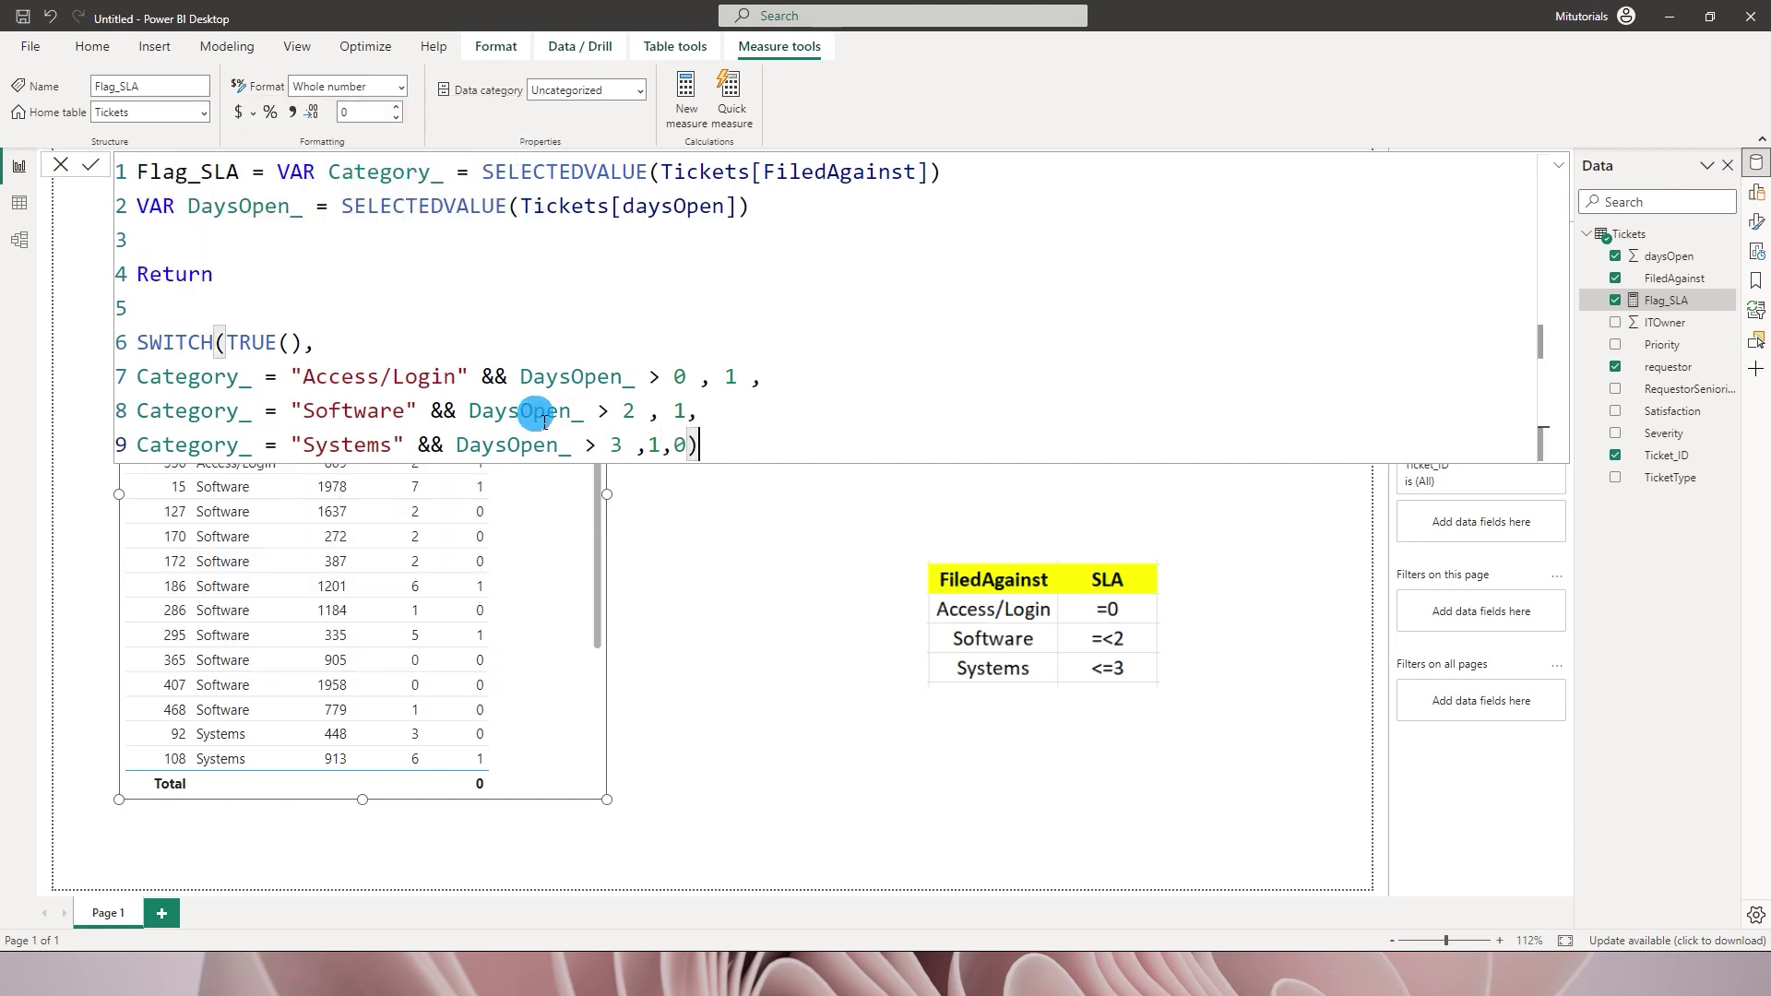
{"action": "left_click", "coordinate": [958, 795]}
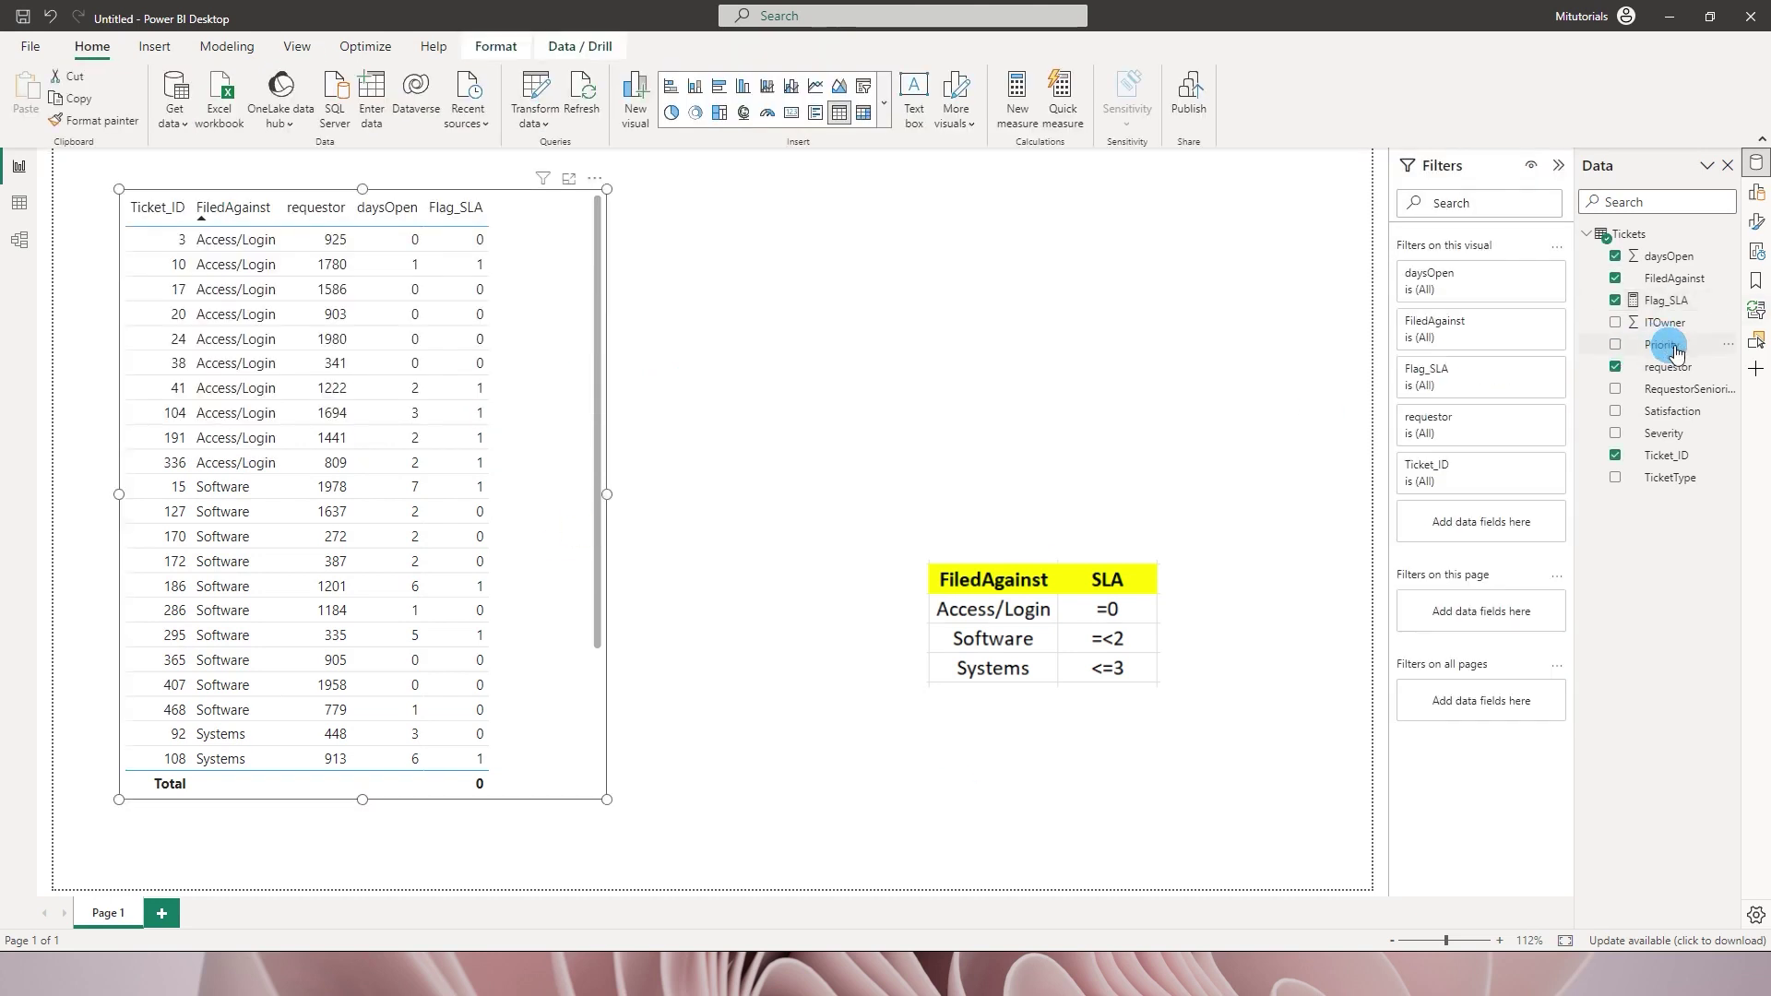
{"action": "left_click_drag", "start_coordinate": [1678, 310], "coordinate": [467, 222]}
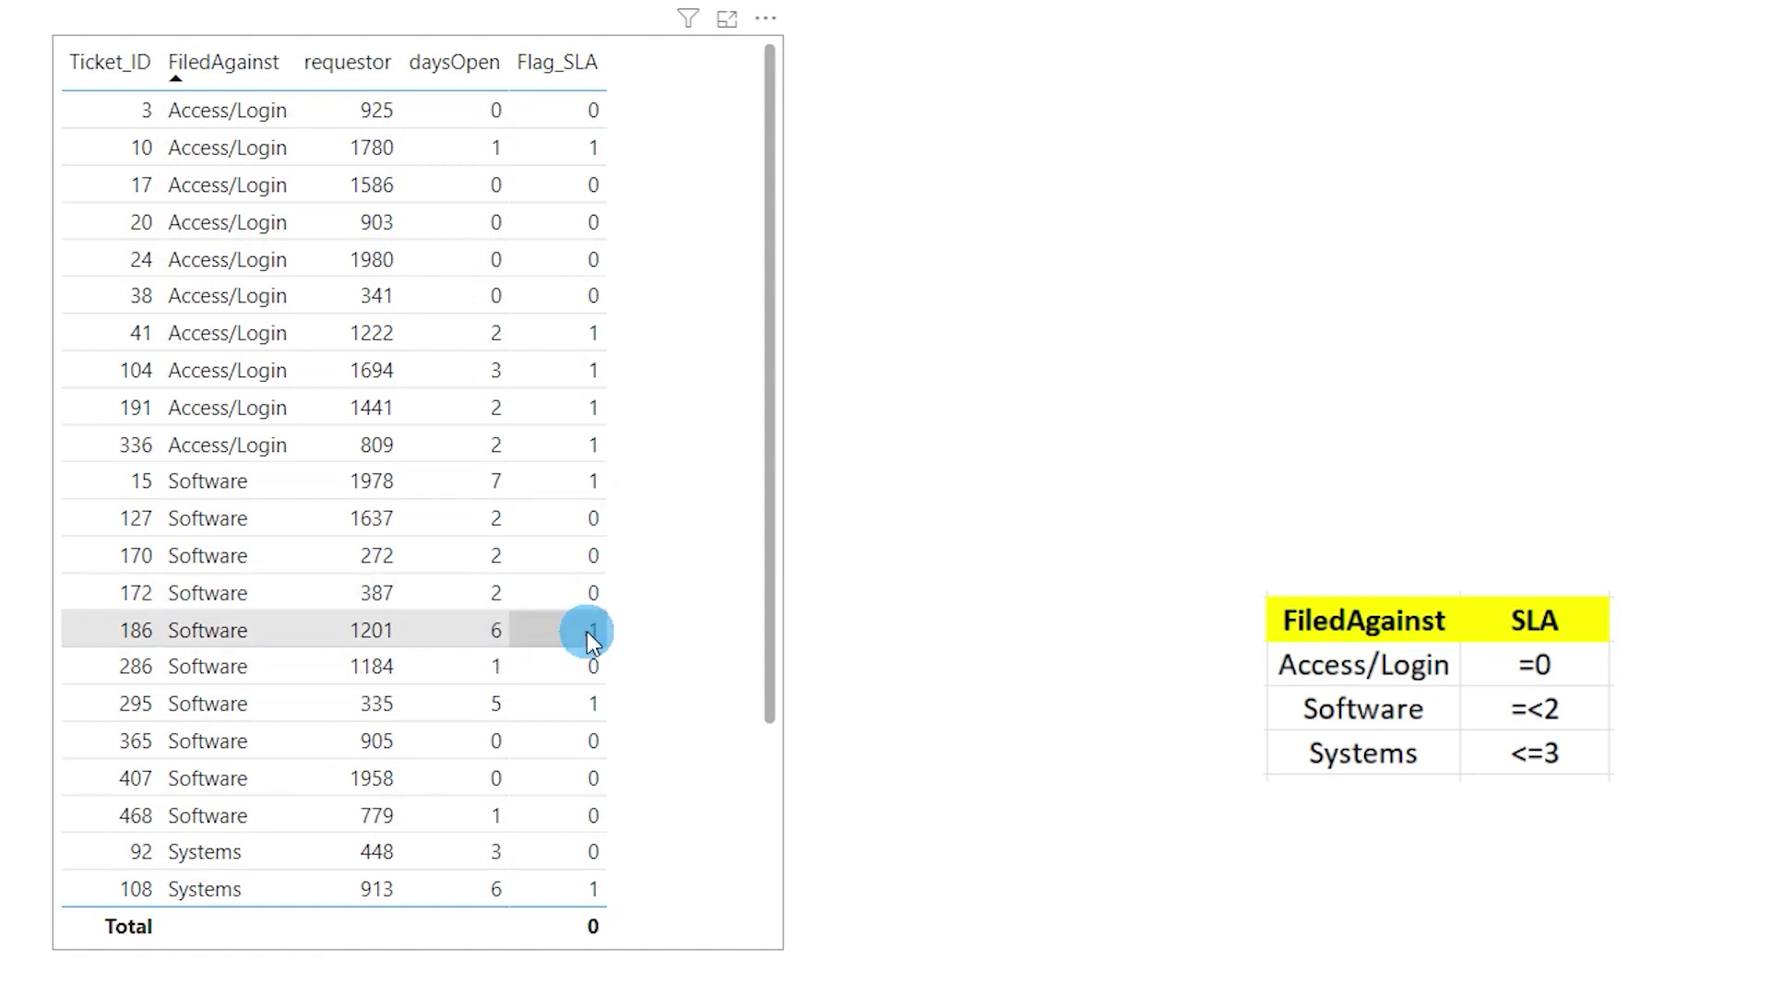
Step: Open background color conditional formatting for the table's daysOpen column and set it to Rules based on the Flag_SLA measure
{"action": "left_click", "coordinate": [304, 481]}
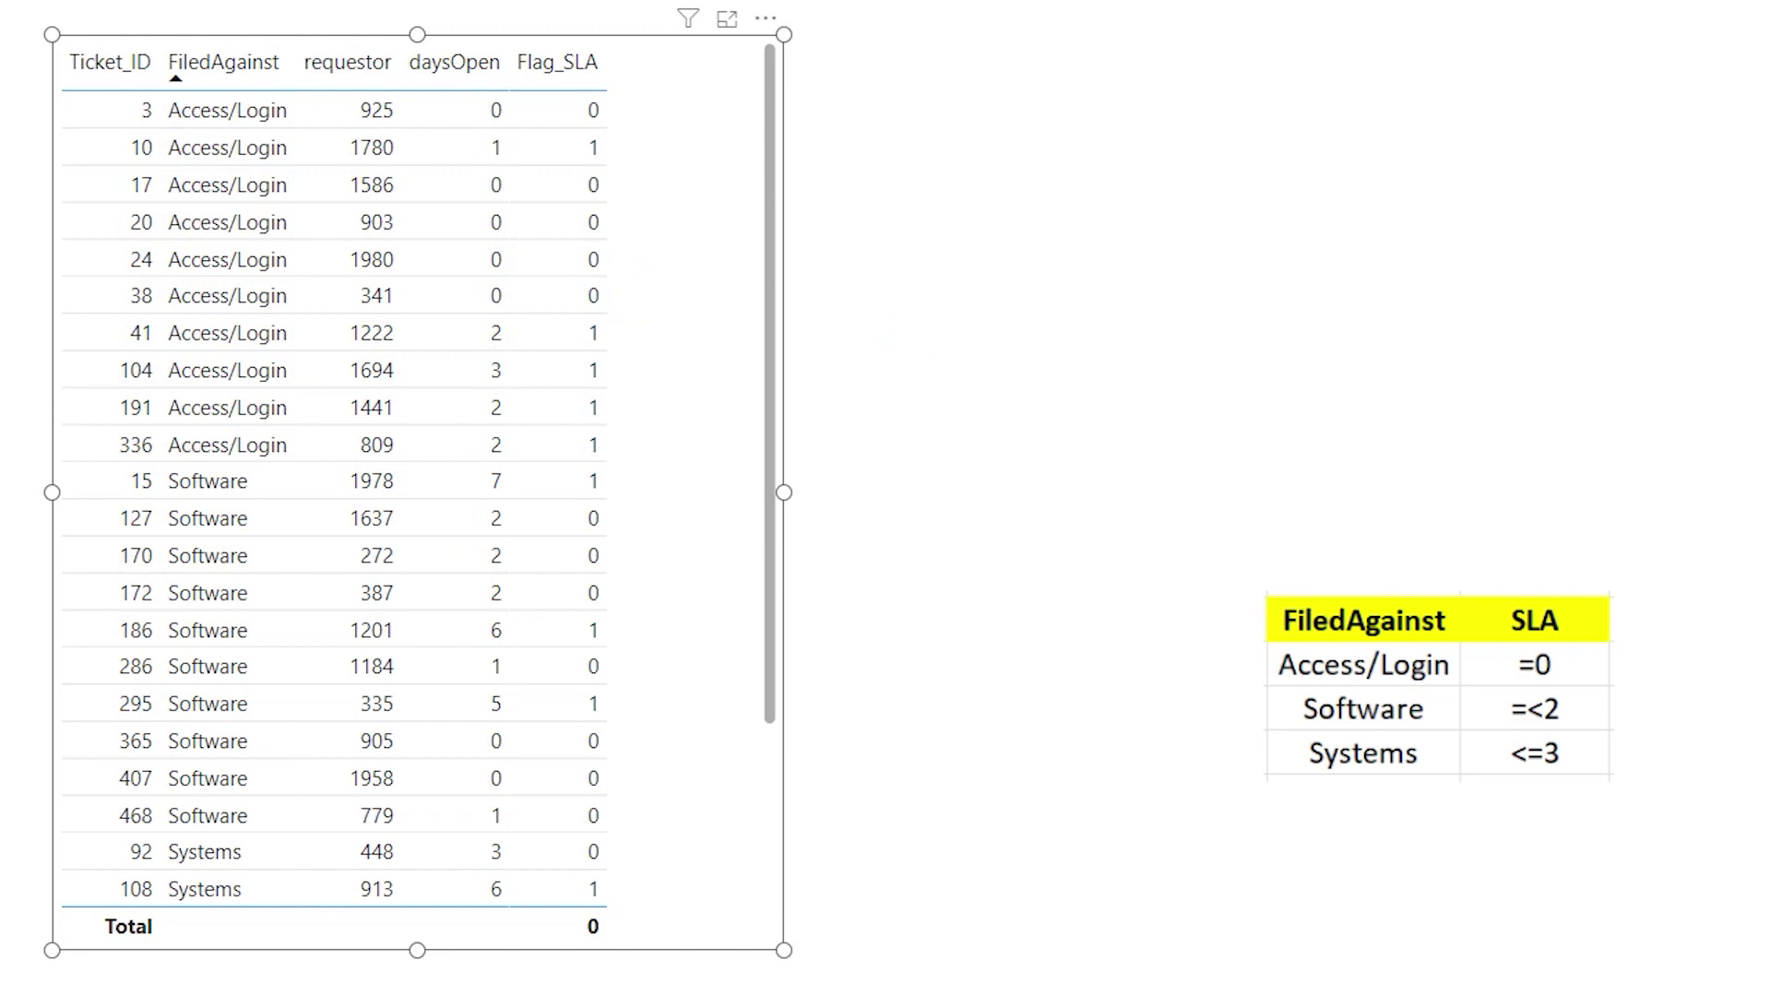
{"action": "left_click", "coordinate": [1686, 526]}
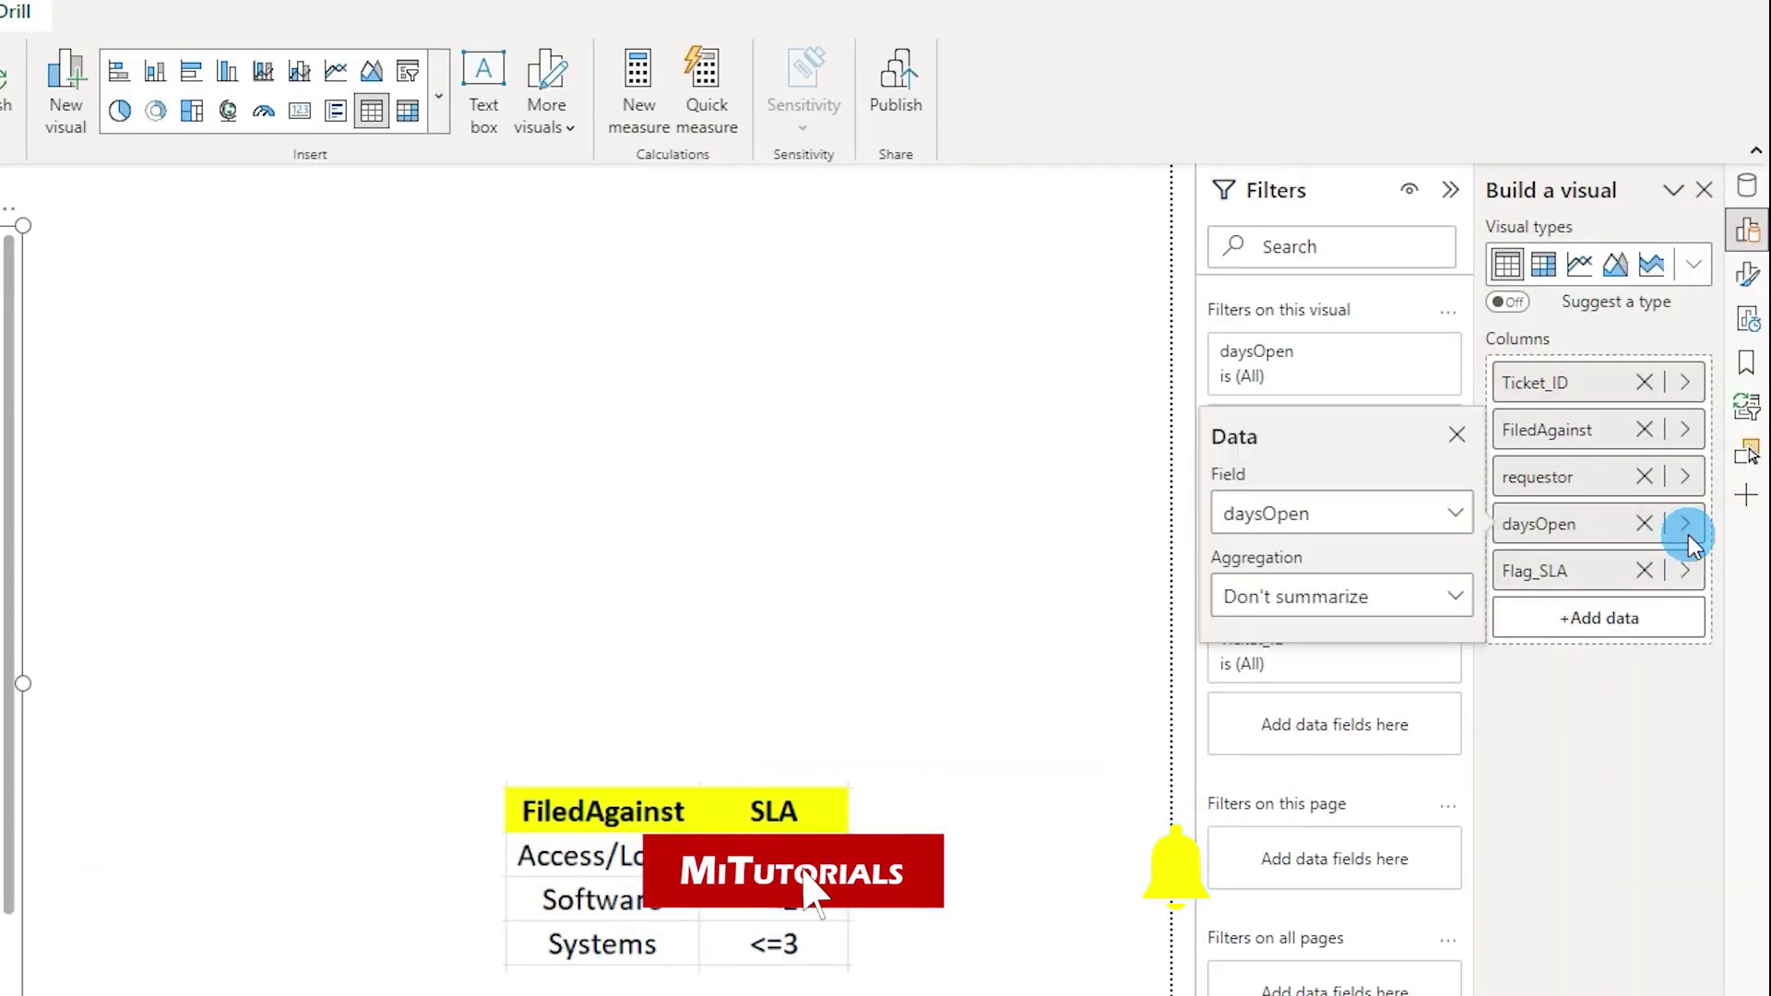
{"action": "right_click", "coordinate": [1544, 523]}
{"action": "mouse_move", "coordinate": [1328, 636]}
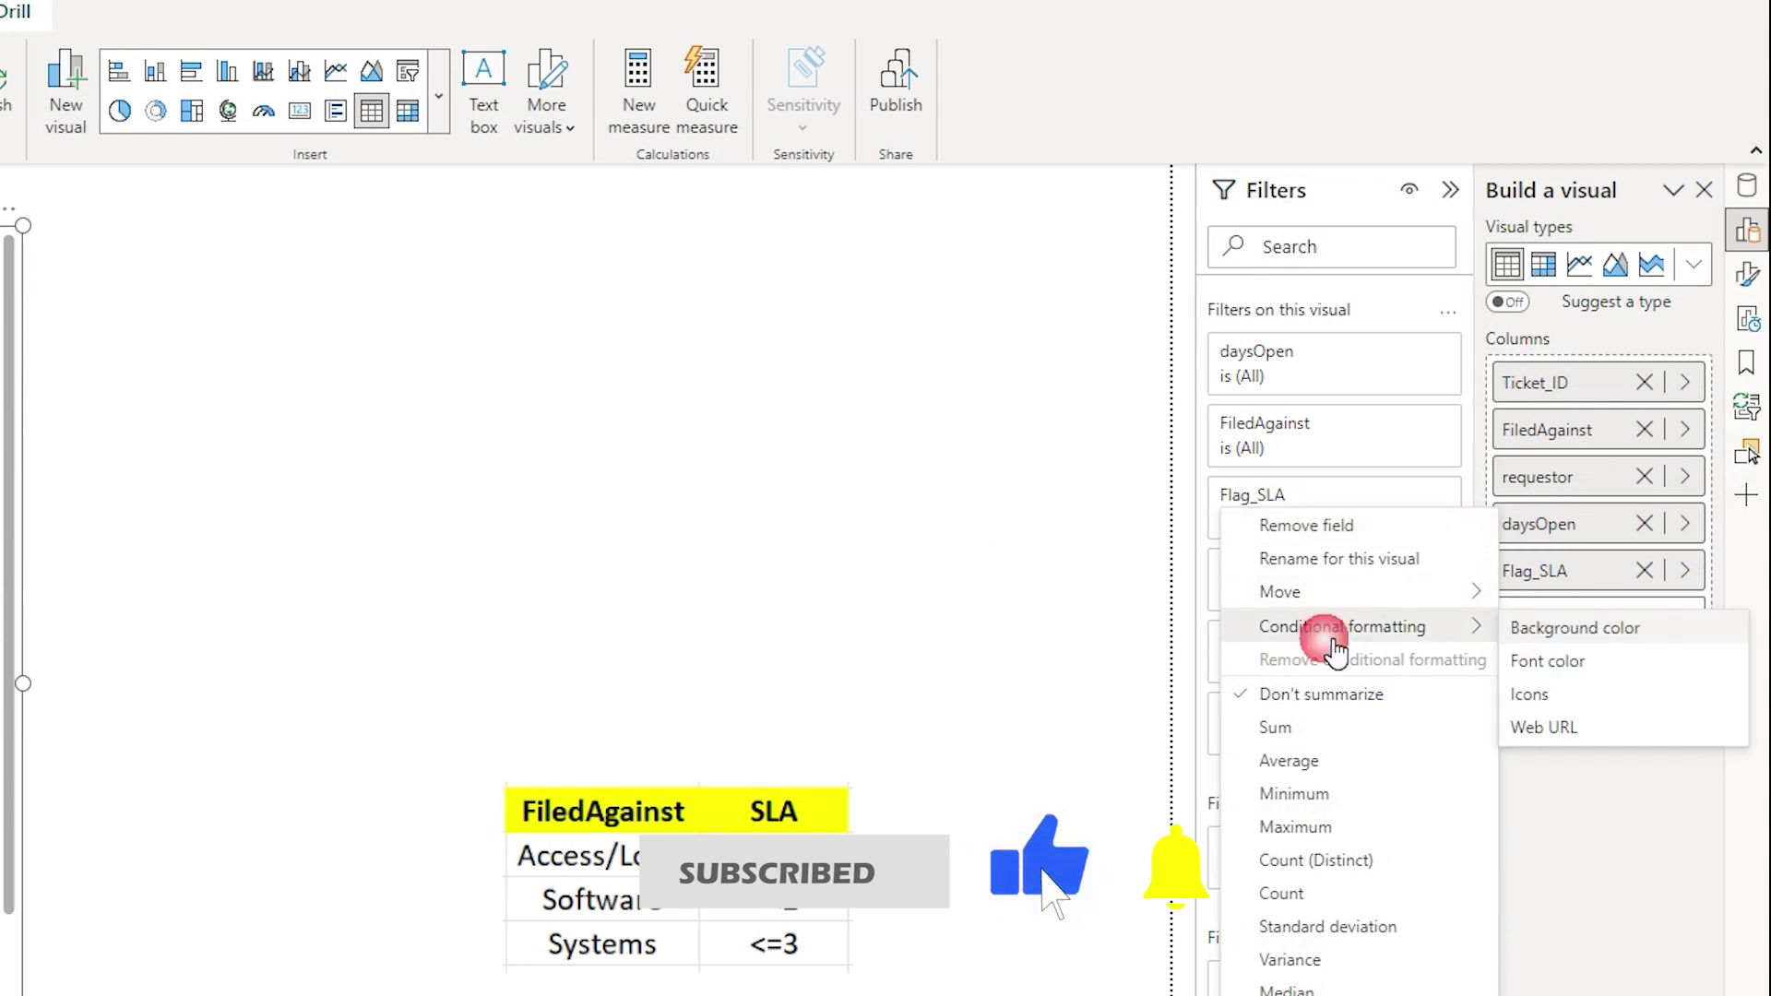
{"action": "left_click", "coordinate": [1609, 632]}
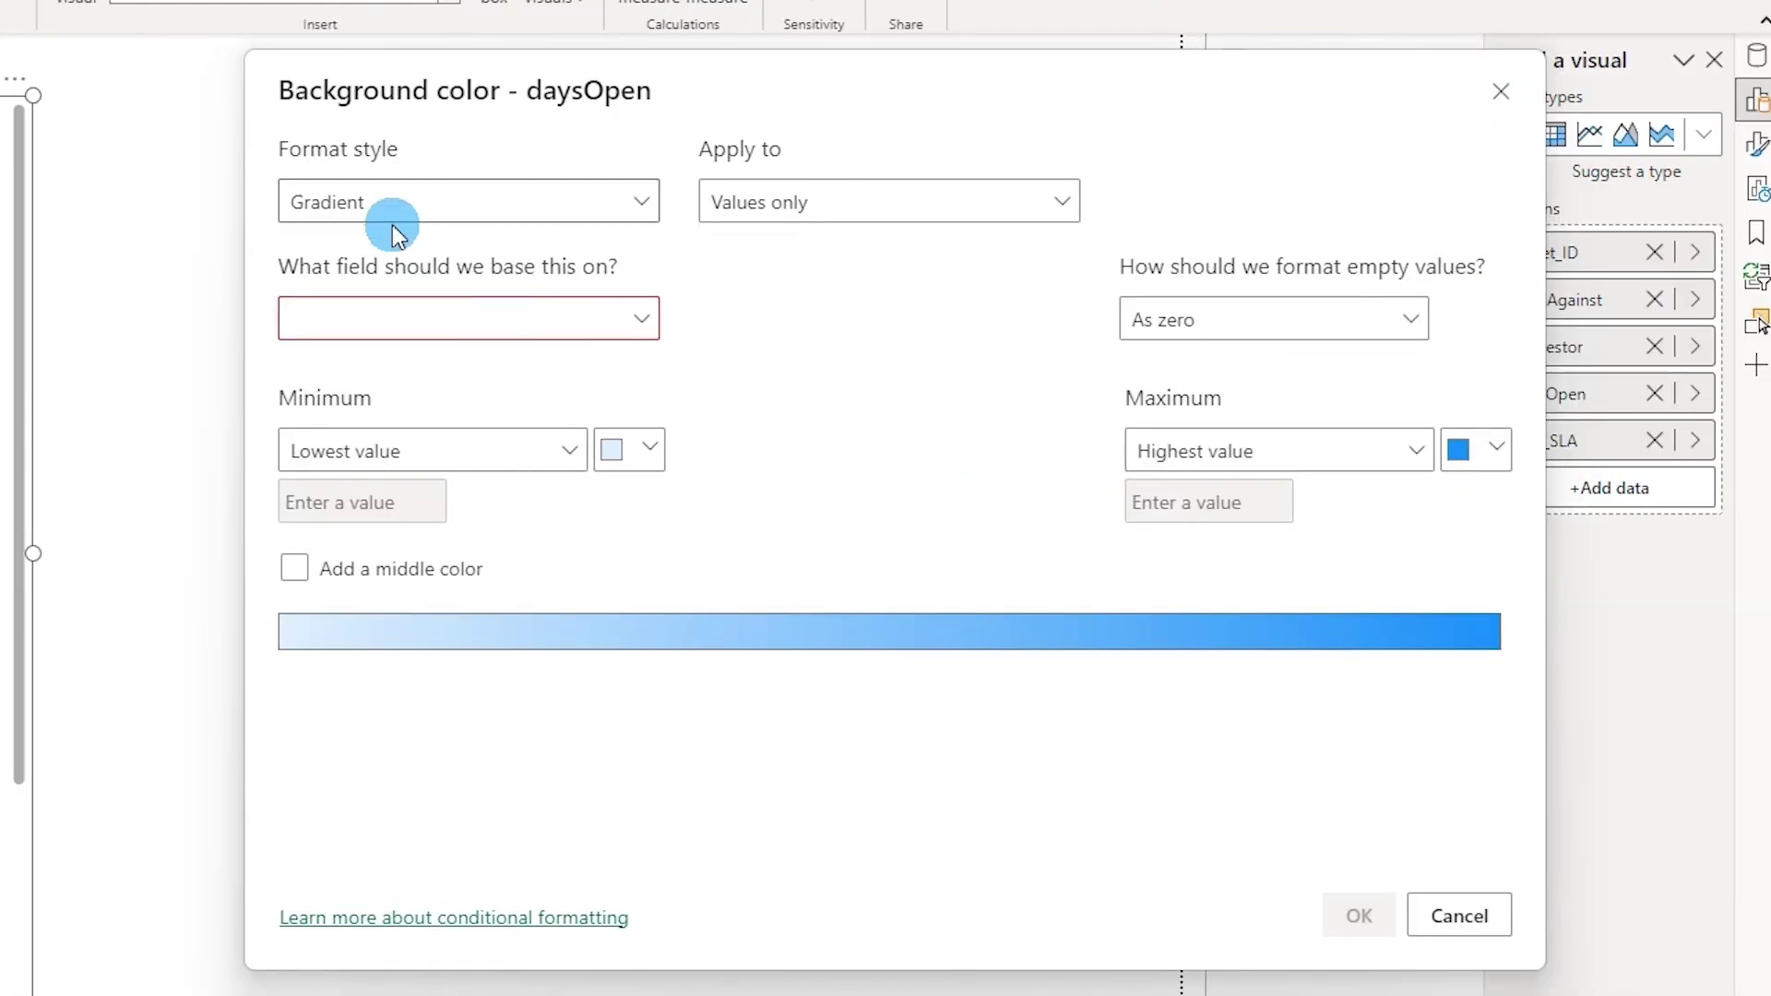
{"action": "left_click", "coordinate": [318, 333]}
{"action": "left_click", "coordinate": [317, 290]}
{"action": "left_click", "coordinate": [498, 318]}
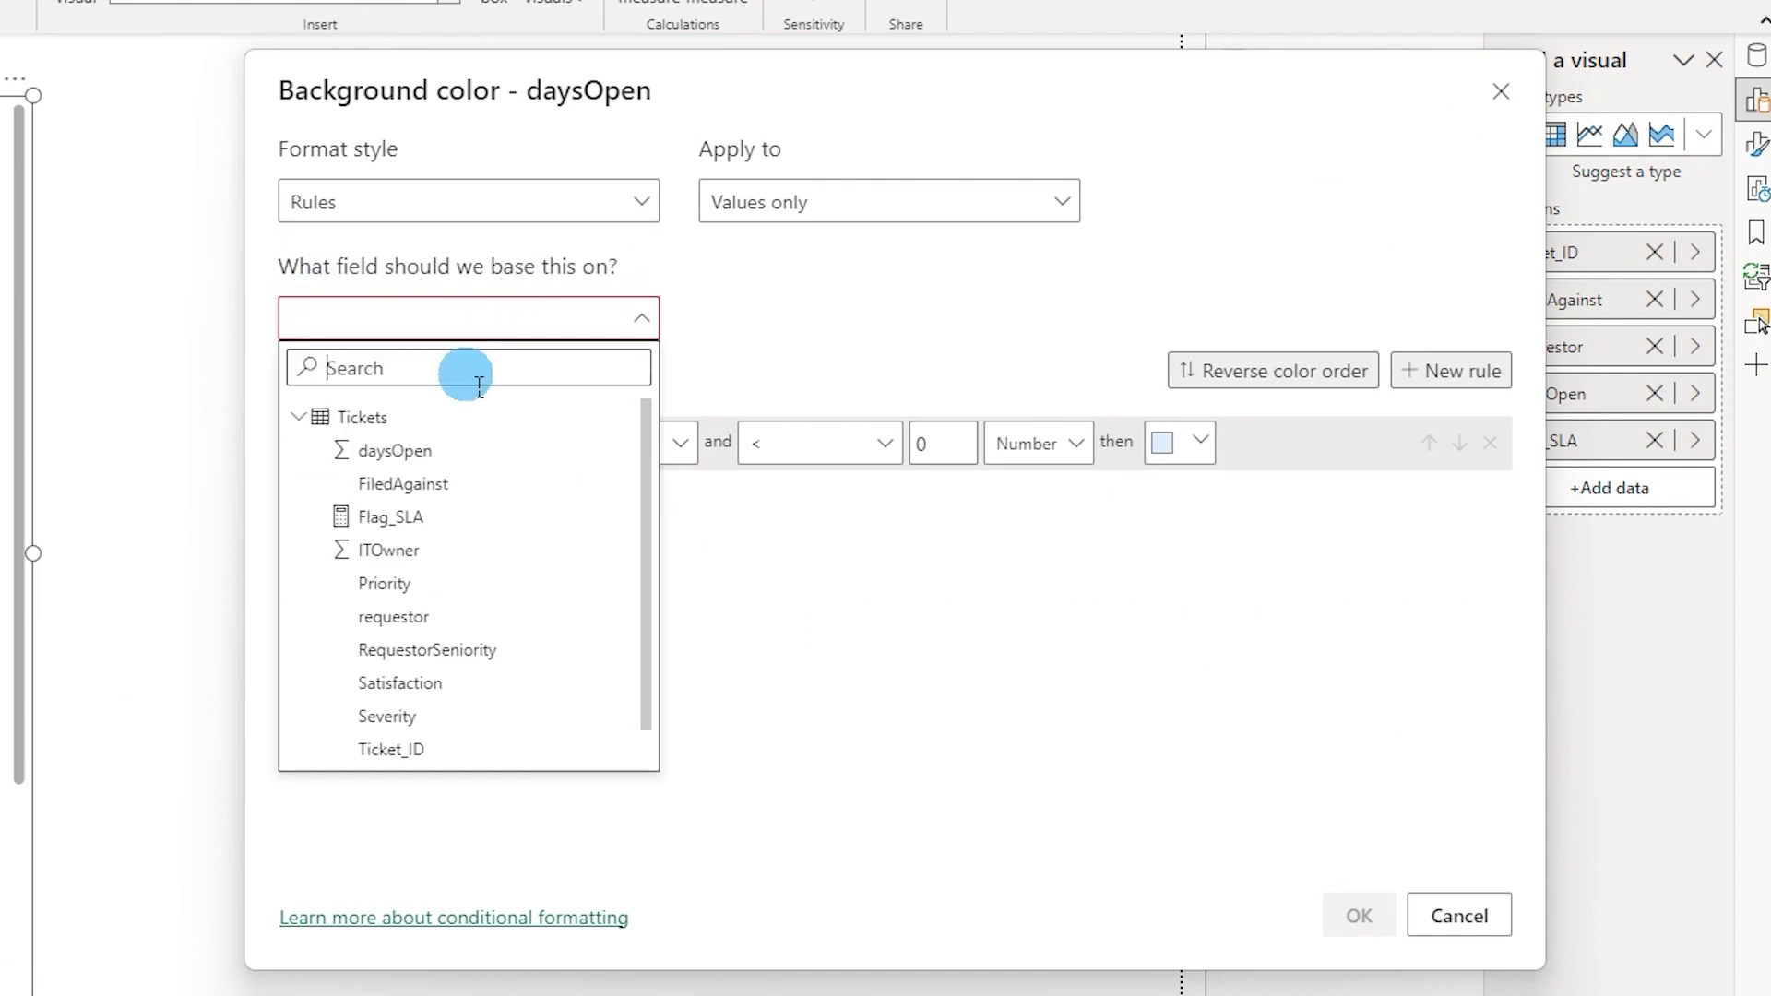
{"action": "left_click", "coordinate": [383, 515]}
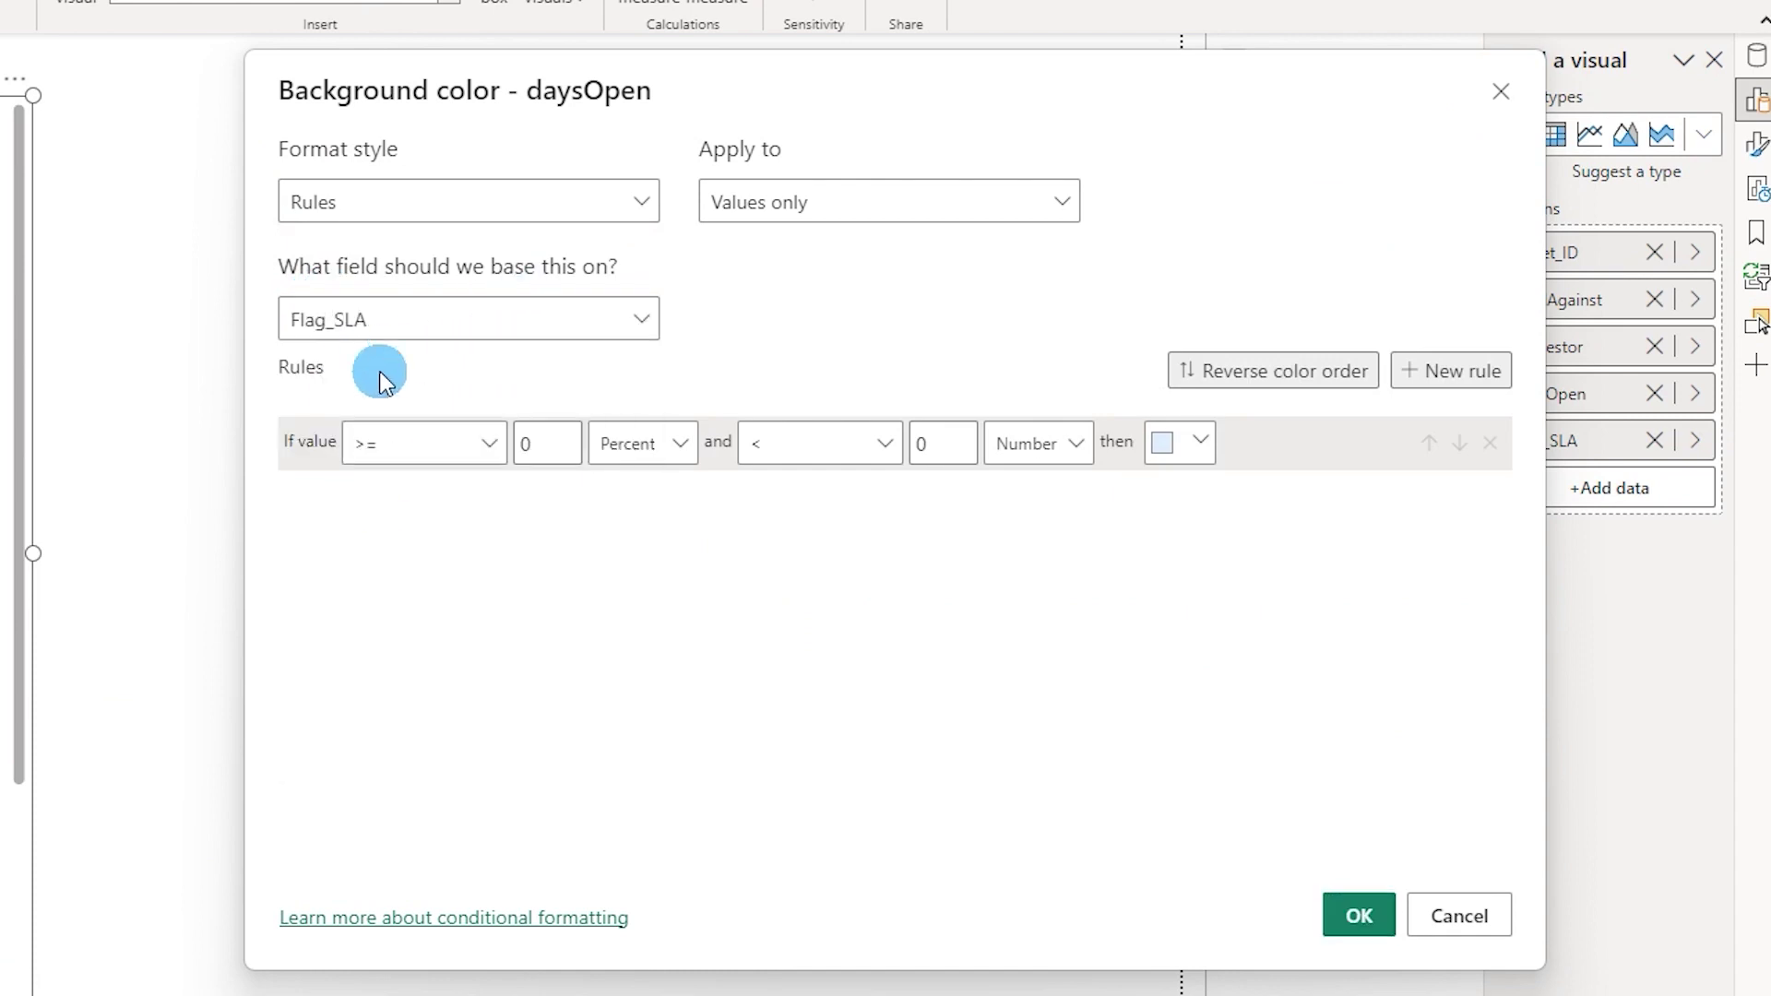
Step: Set the daysOpen rule's condition to value = 1 as a Number
{"action": "left_click", "coordinate": [484, 466]}
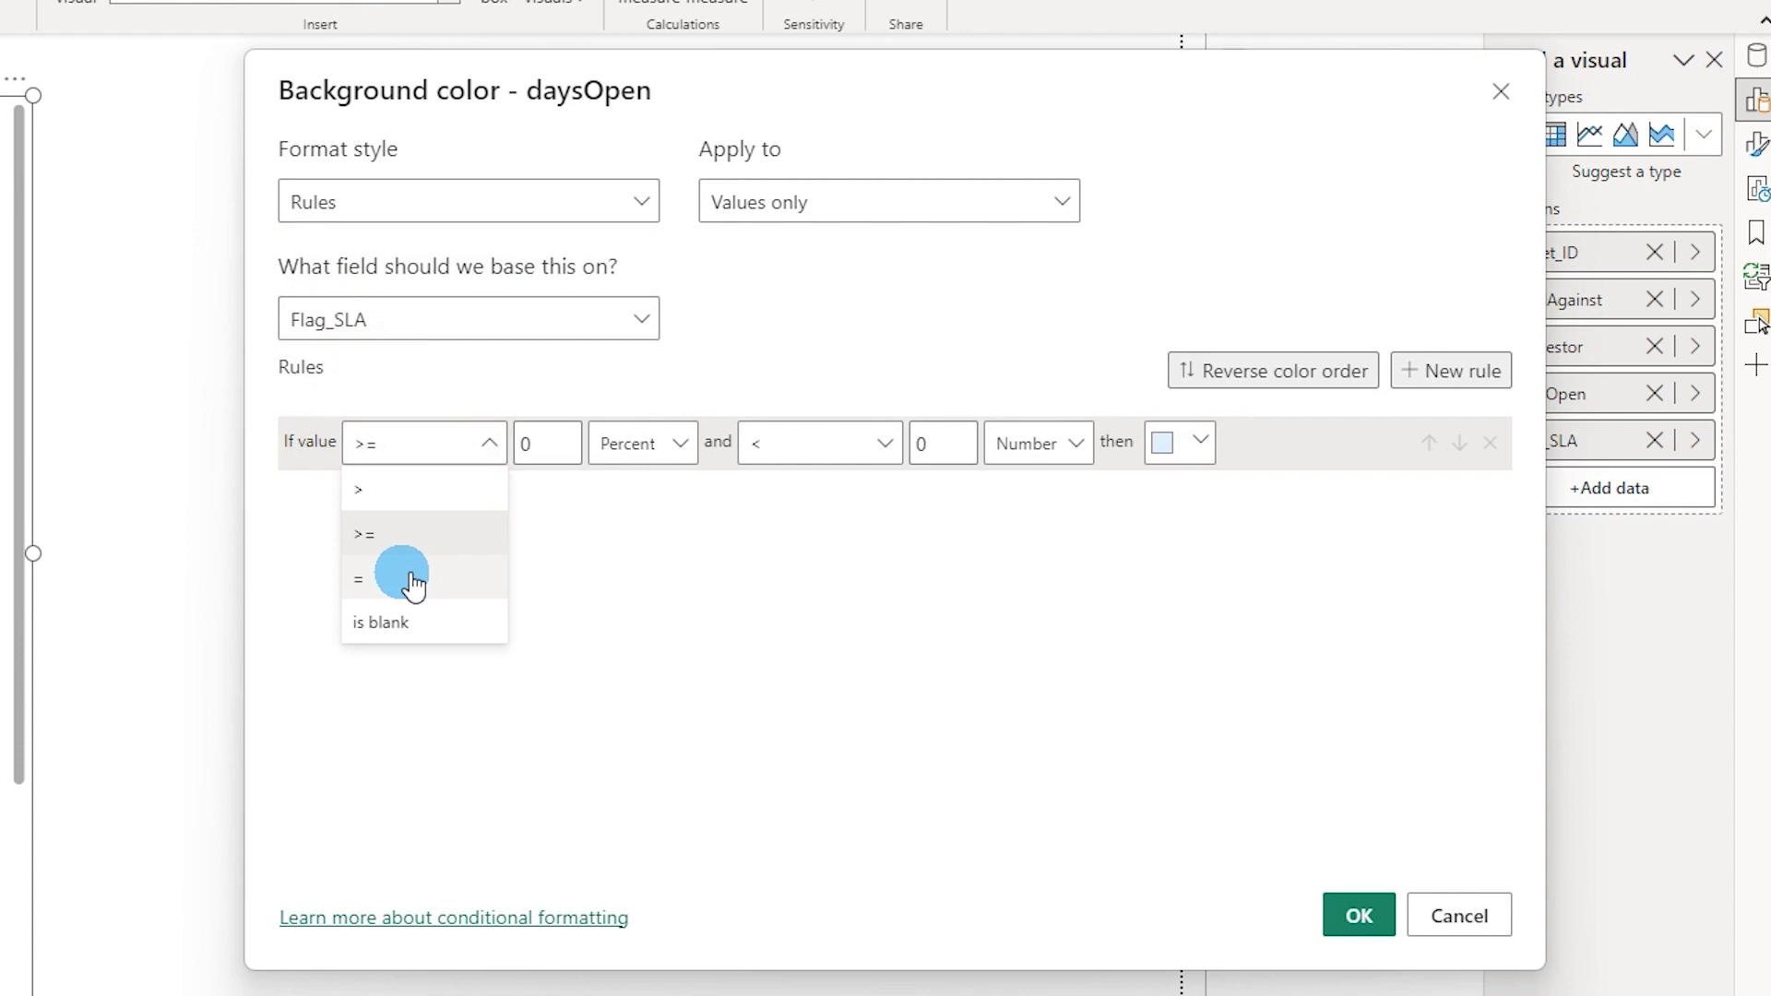
{"action": "left_click", "coordinate": [397, 580]}
{"action": "left_click", "coordinate": [525, 446]}
{"action": "left_click", "coordinate": [616, 445]}
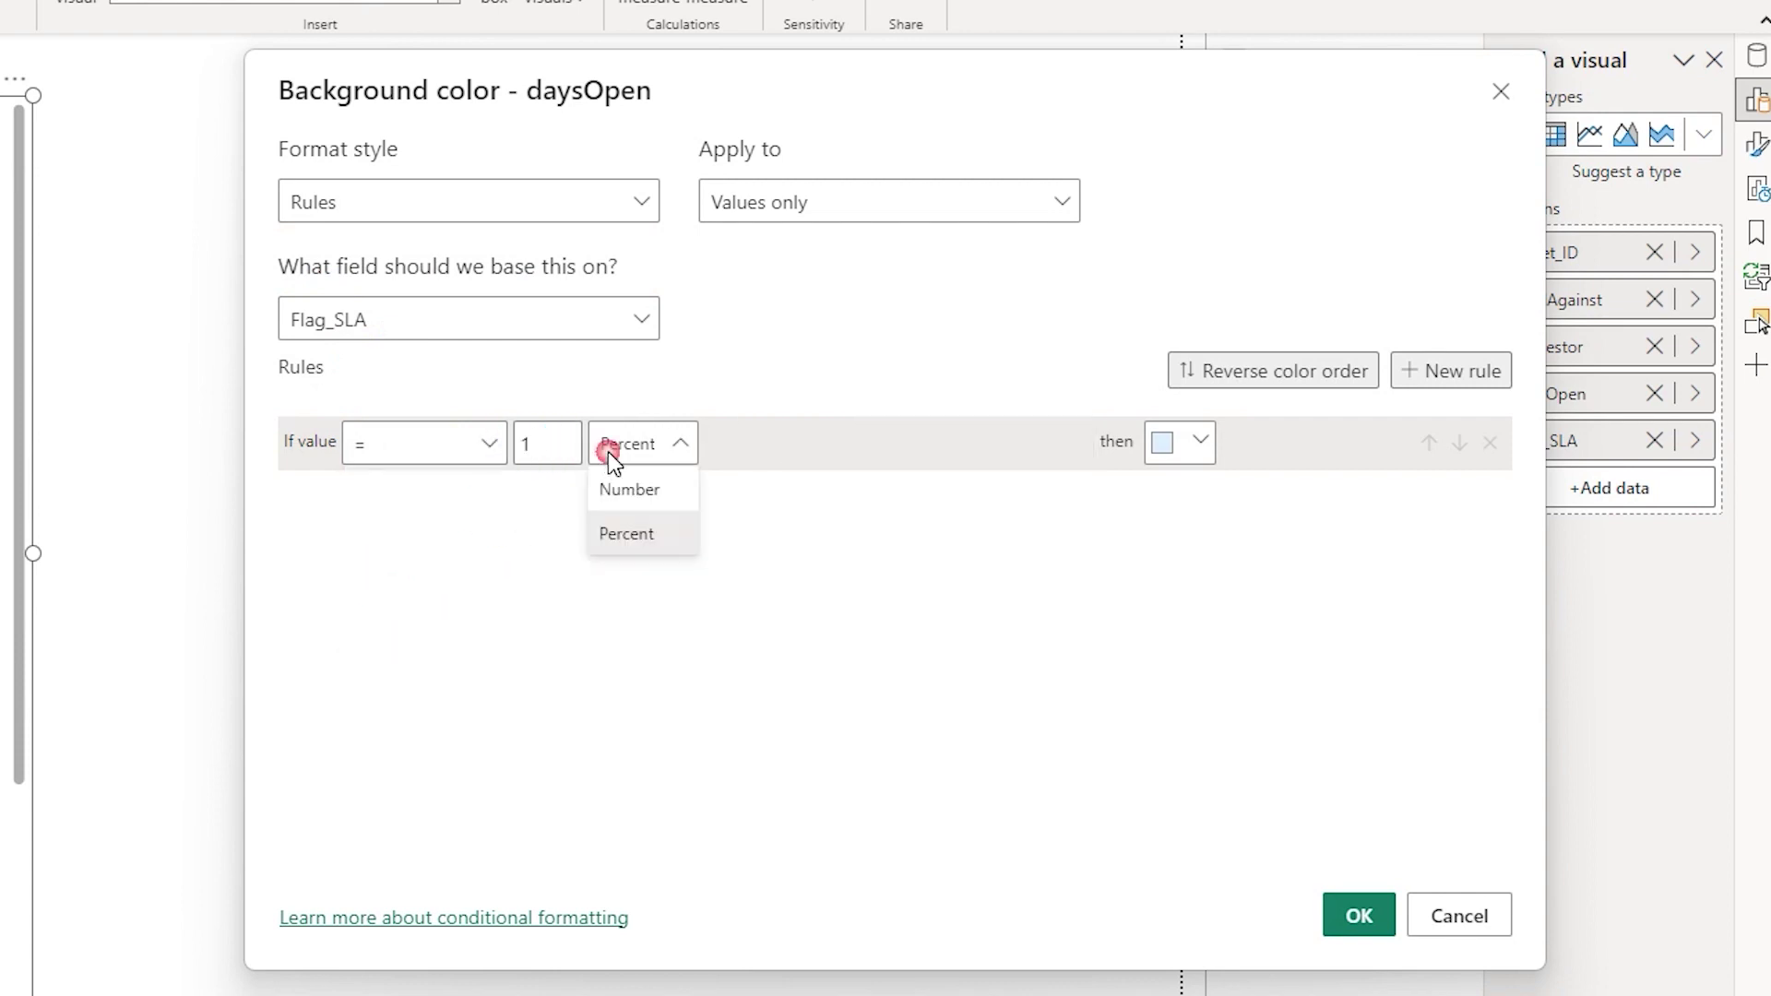
{"action": "left_click", "coordinate": [619, 499]}
Step: Give the daysOpen rule a custom light red color (#DE6F60), apply the formatting and check the colored cells in the table
{"action": "left_click", "coordinate": [1206, 450]}
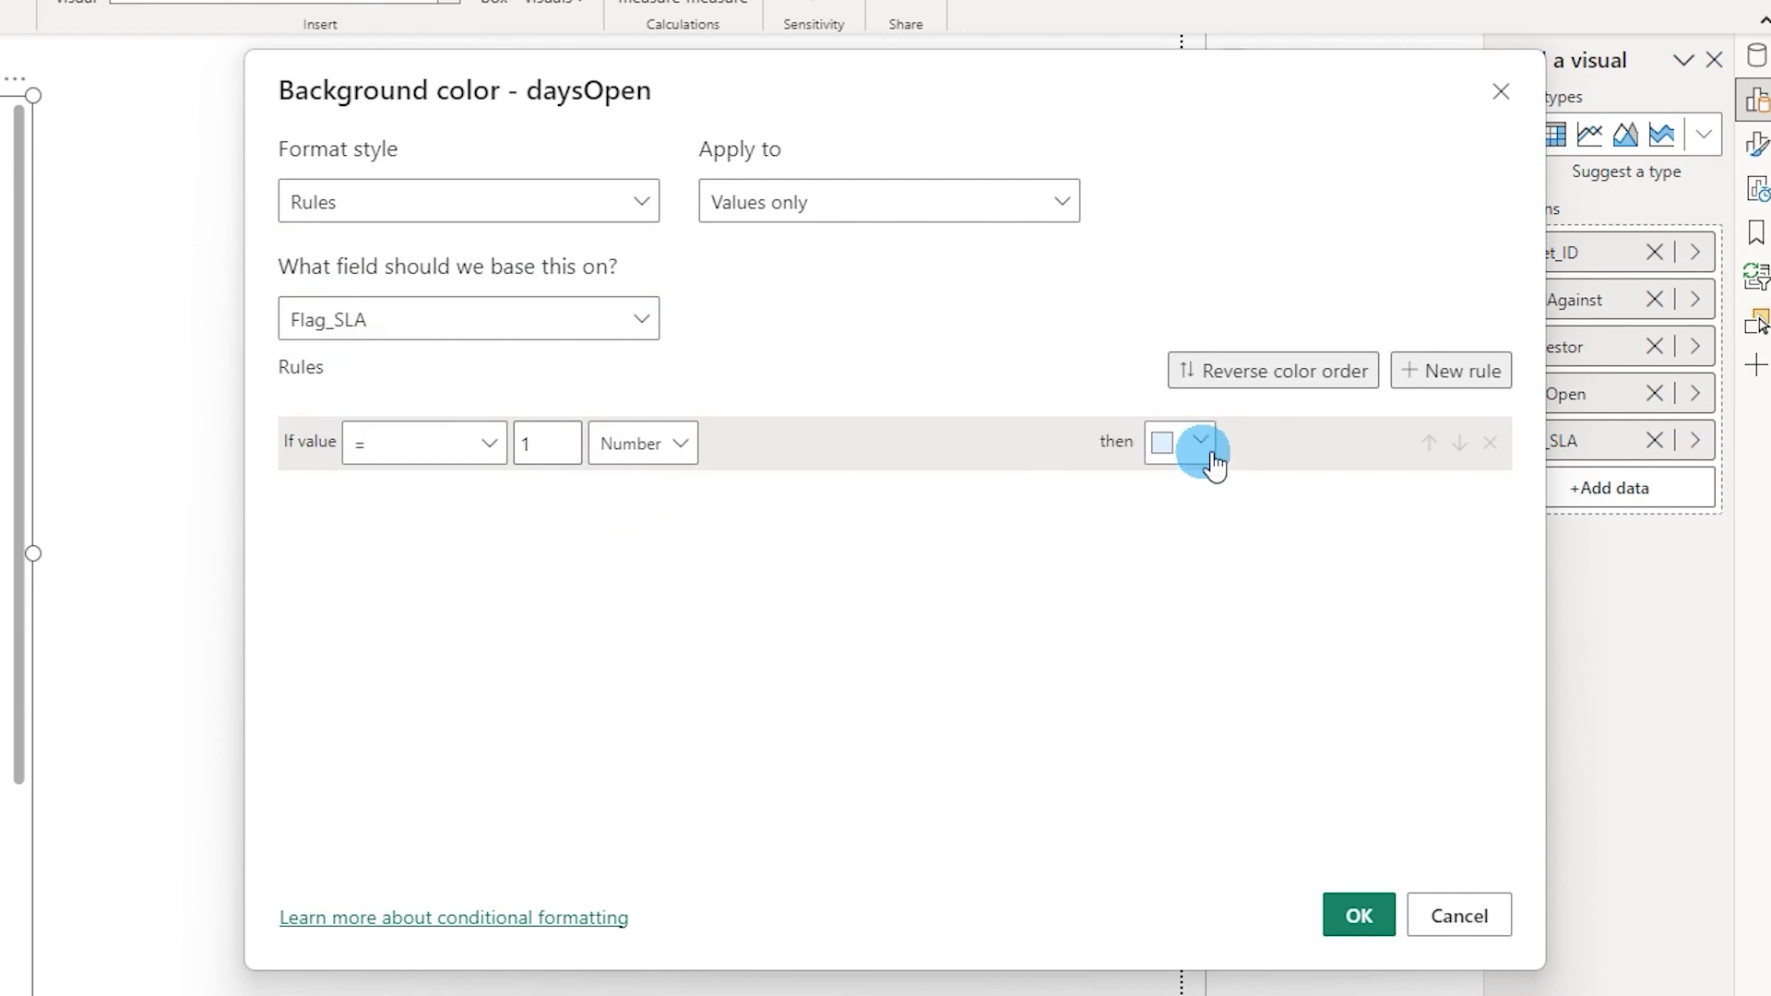
{"action": "left_click", "coordinate": [1158, 823]}
{"action": "left_click", "coordinate": [1060, 874]}
{"action": "left_click_drag", "start_coordinate": [1059, 779], "coordinate": [999, 782]}
{"action": "left_click", "coordinate": [1217, 448]}
{"action": "mouse_move", "coordinate": [1242, 474]}
{"action": "left_mouse_down"}
{"action": "mouse_move", "coordinate": [1193, 477]}
{"action": "mouse_move", "coordinate": [1221, 481]}
{"action": "left_mouse_up"}
{"action": "left_click", "coordinate": [1347, 925]}
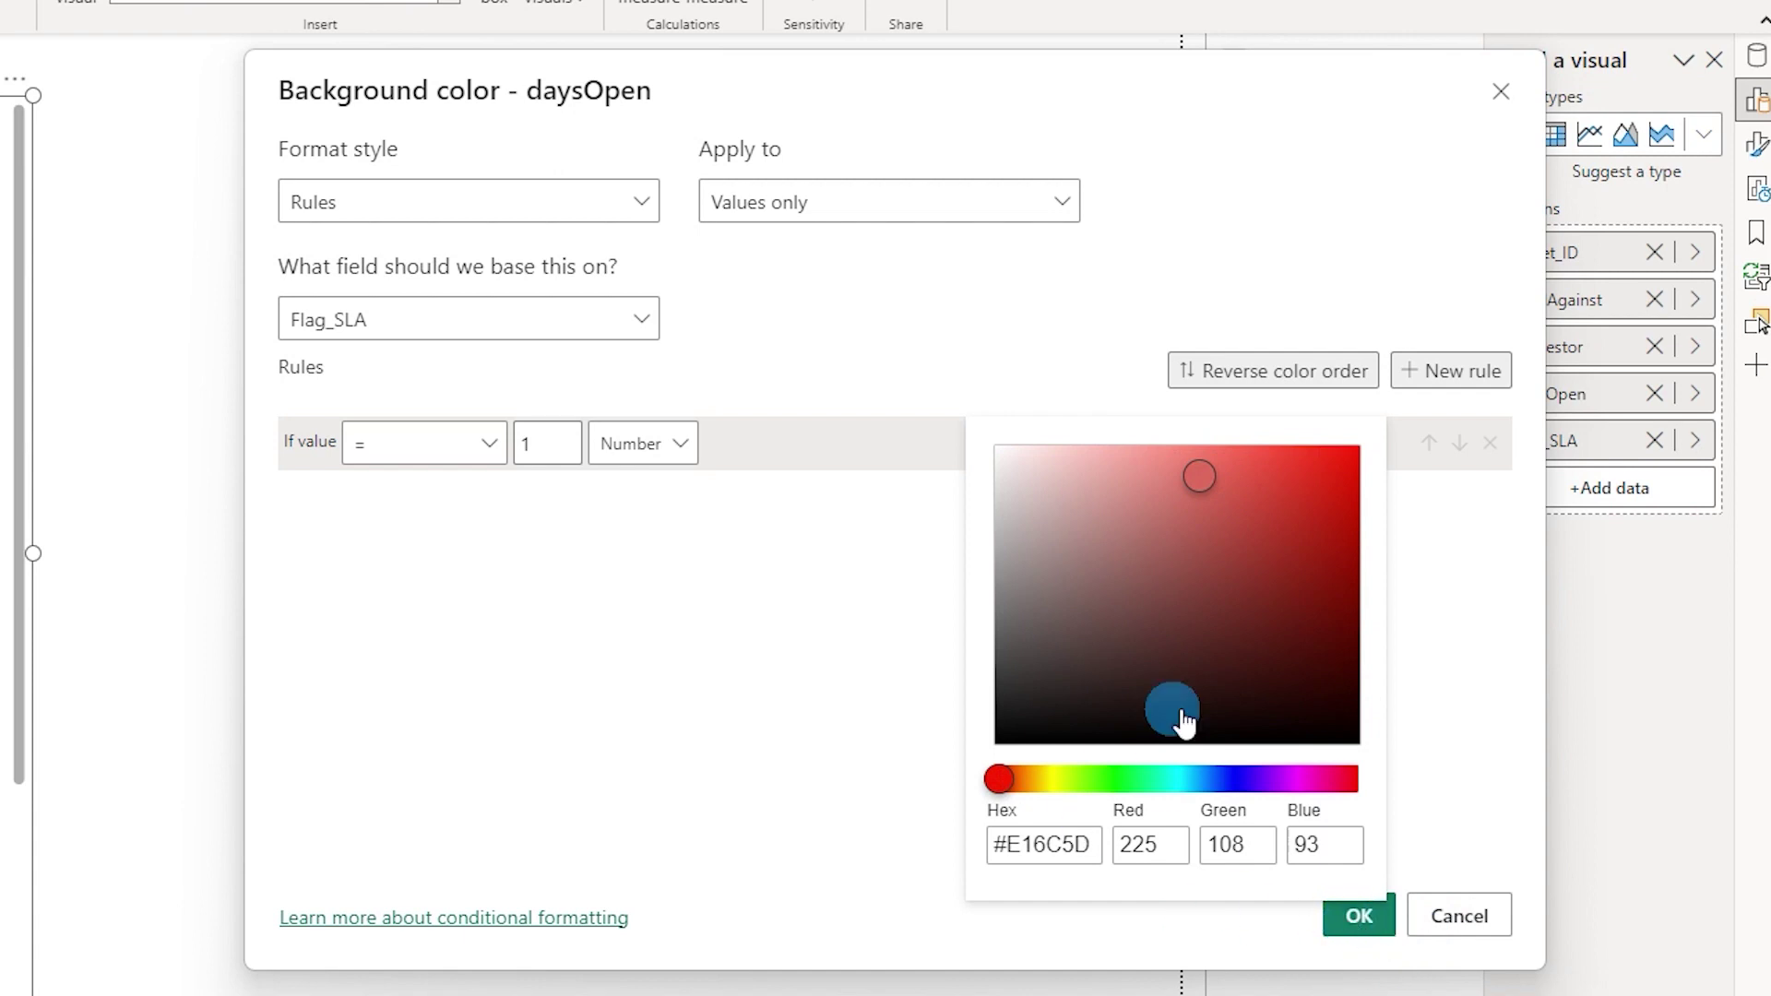
{"action": "left_click", "coordinate": [1416, 542]}
{"action": "left_click", "coordinate": [1391, 927]}
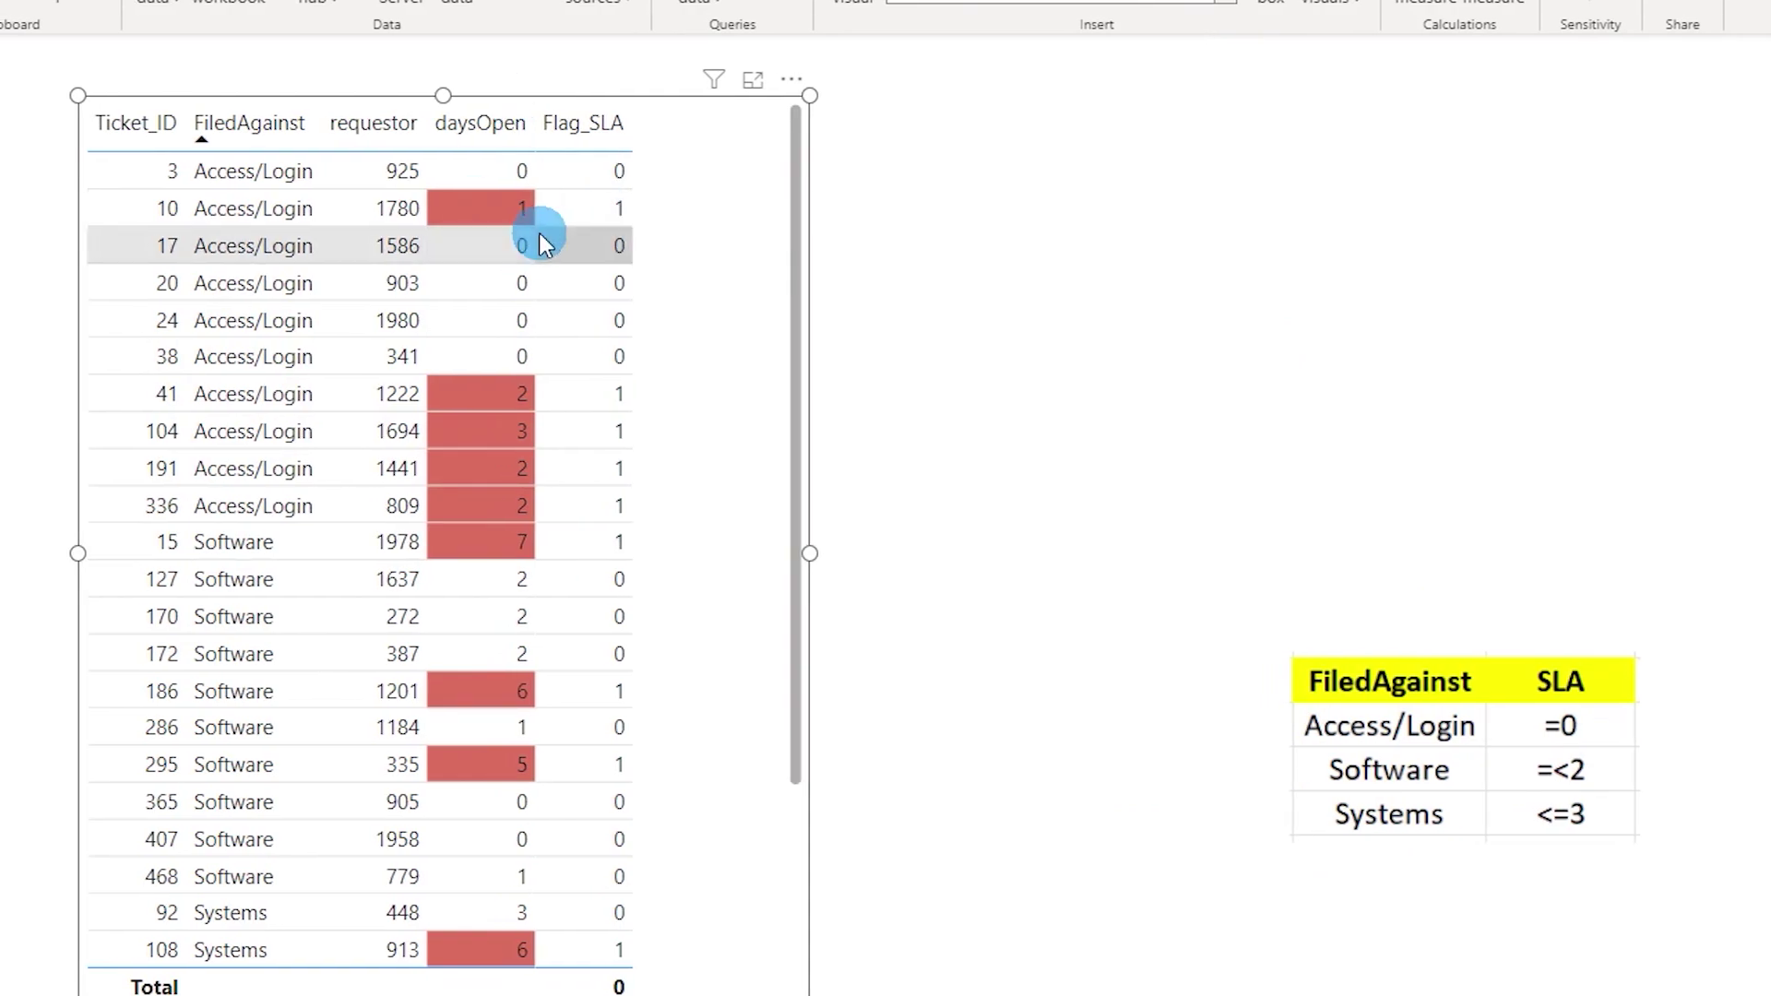
{"action": "scroll", "coordinate": [467, 435], "scroll_direction": "down", "scroll_amount": 2}
{"action": "scroll", "coordinate": [480, 600], "scroll_direction": "up", "scroll_amount": 2}
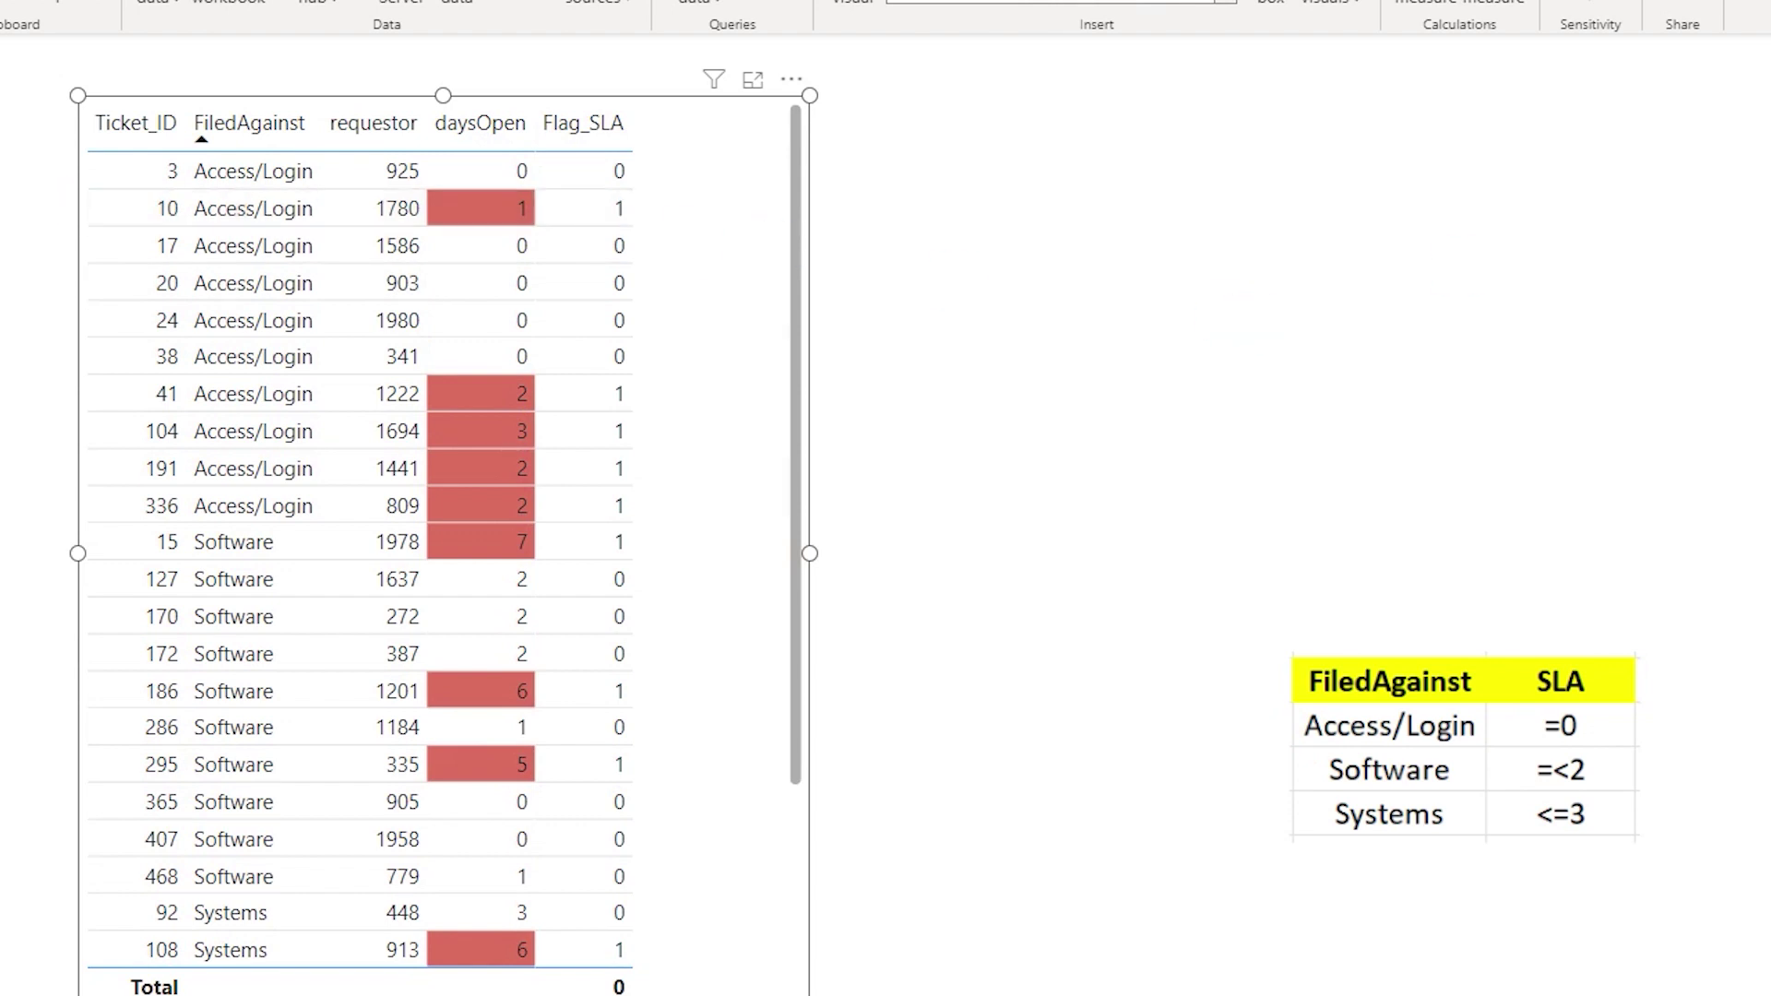
{"action": "right_click", "coordinate": [1621, 387]}
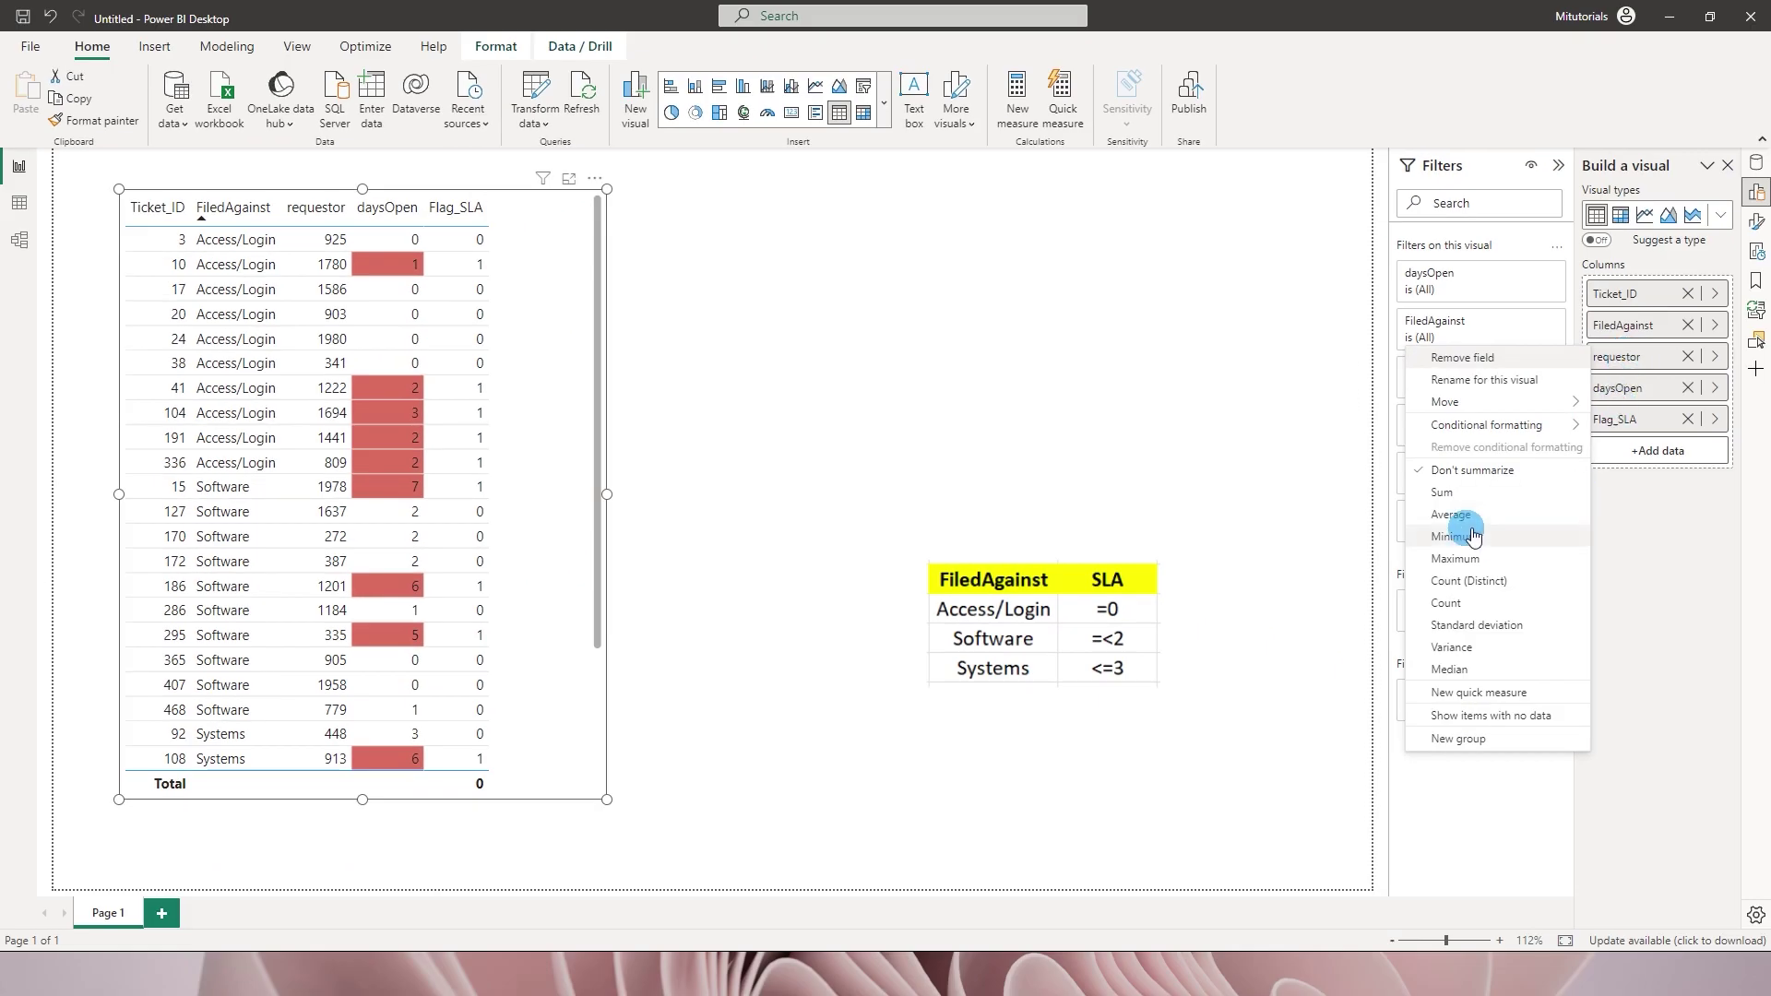
{"action": "left_click", "coordinate": [1494, 431]}
{"action": "left_click", "coordinate": [1623, 427]}
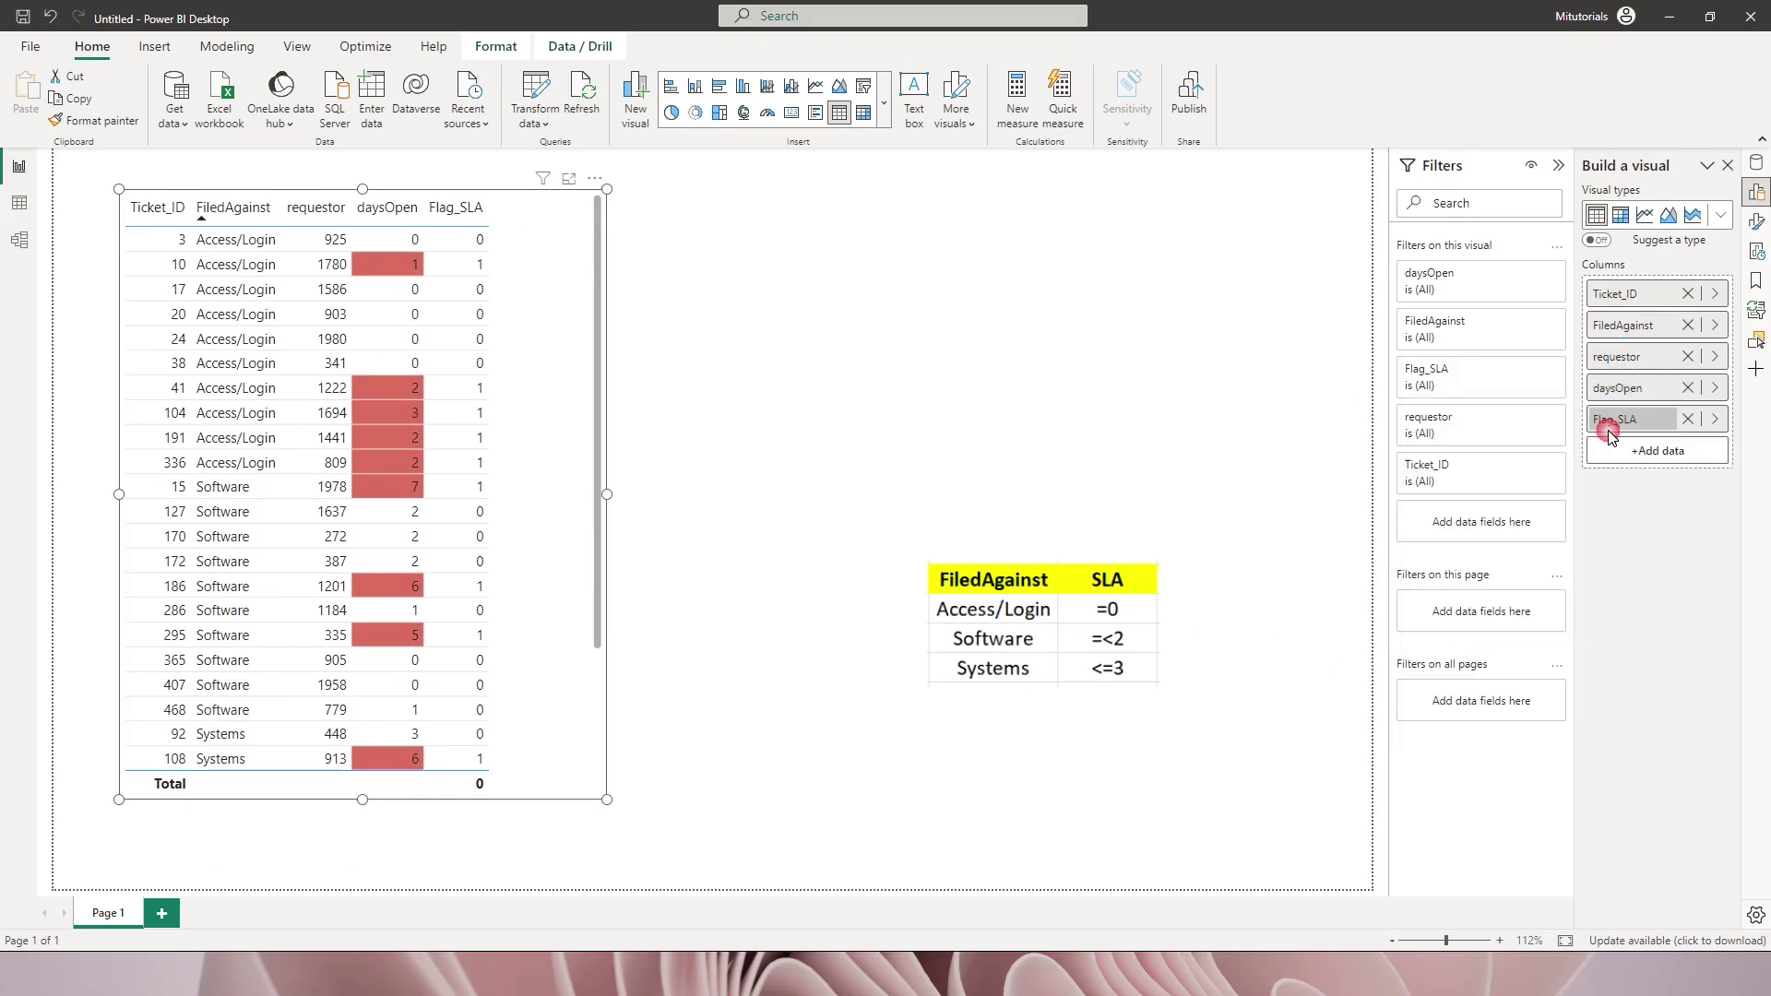
{"action": "left_click", "coordinate": [522, 270]}
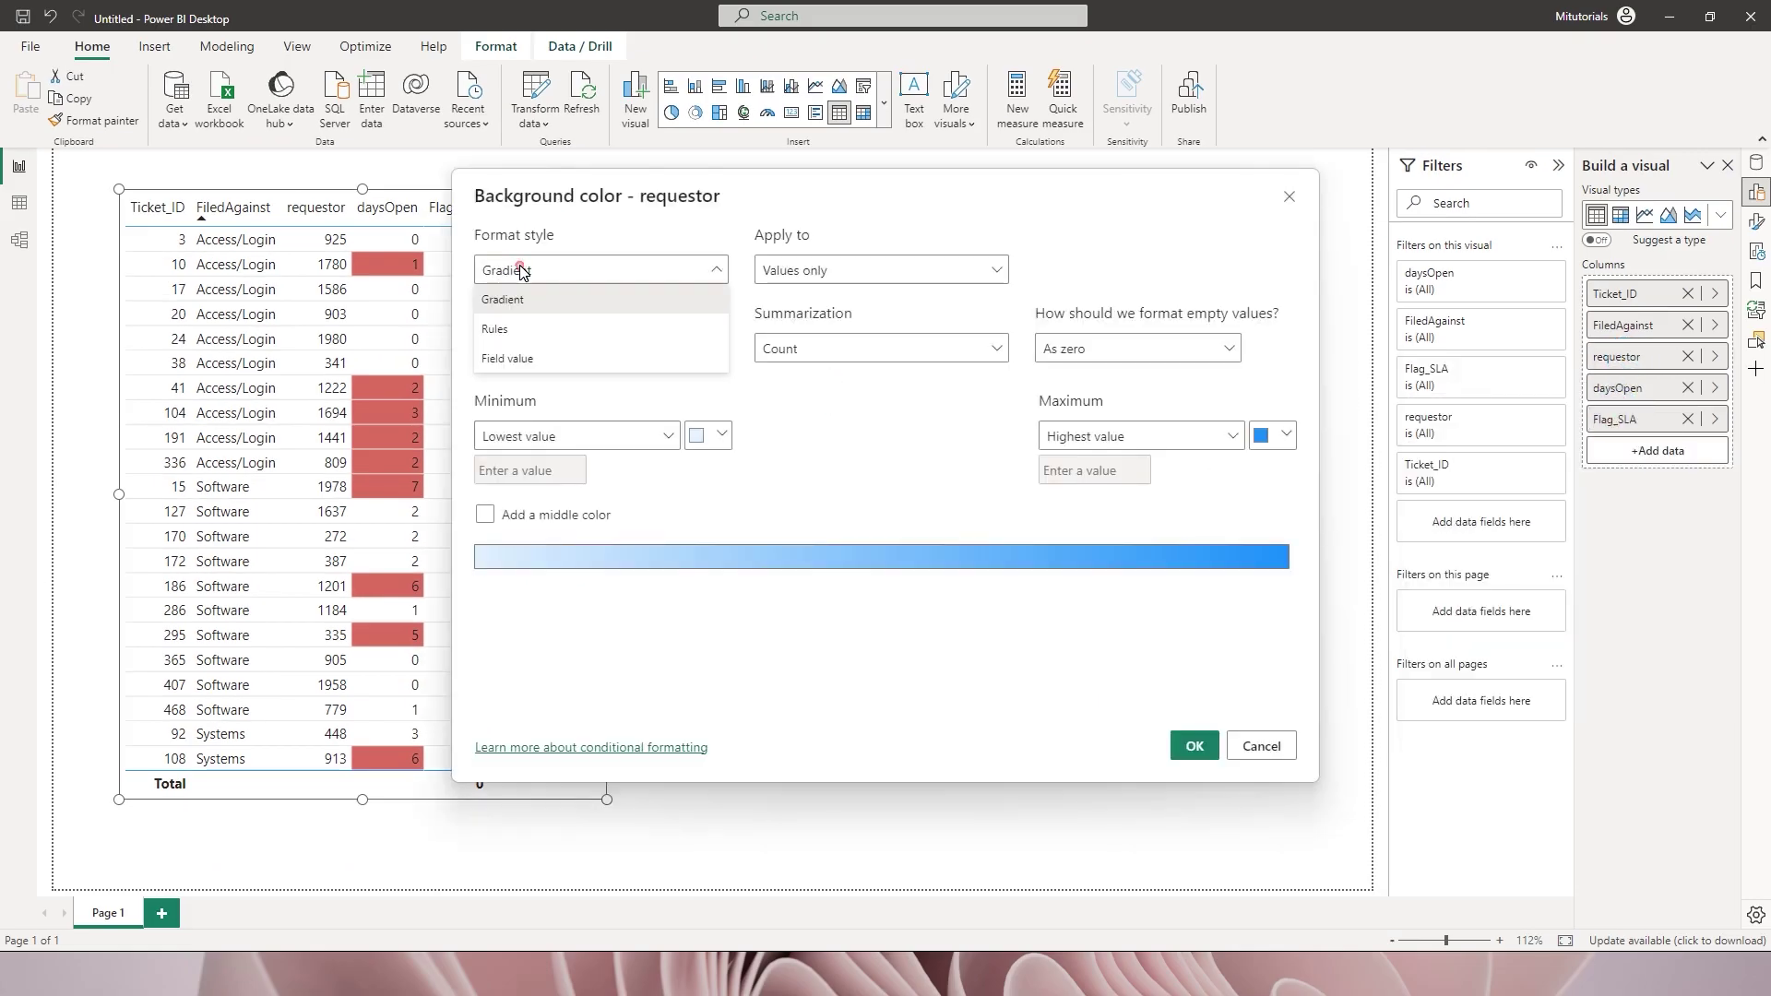
{"action": "left_click", "coordinate": [496, 329]}
{"action": "left_click", "coordinate": [585, 350]}
{"action": "left_click", "coordinate": [487, 413]}
{"action": "left_click", "coordinate": [528, 485]}
{"action": "left_click", "coordinate": [560, 440]}
{"action": "left_click", "coordinate": [541, 520]}
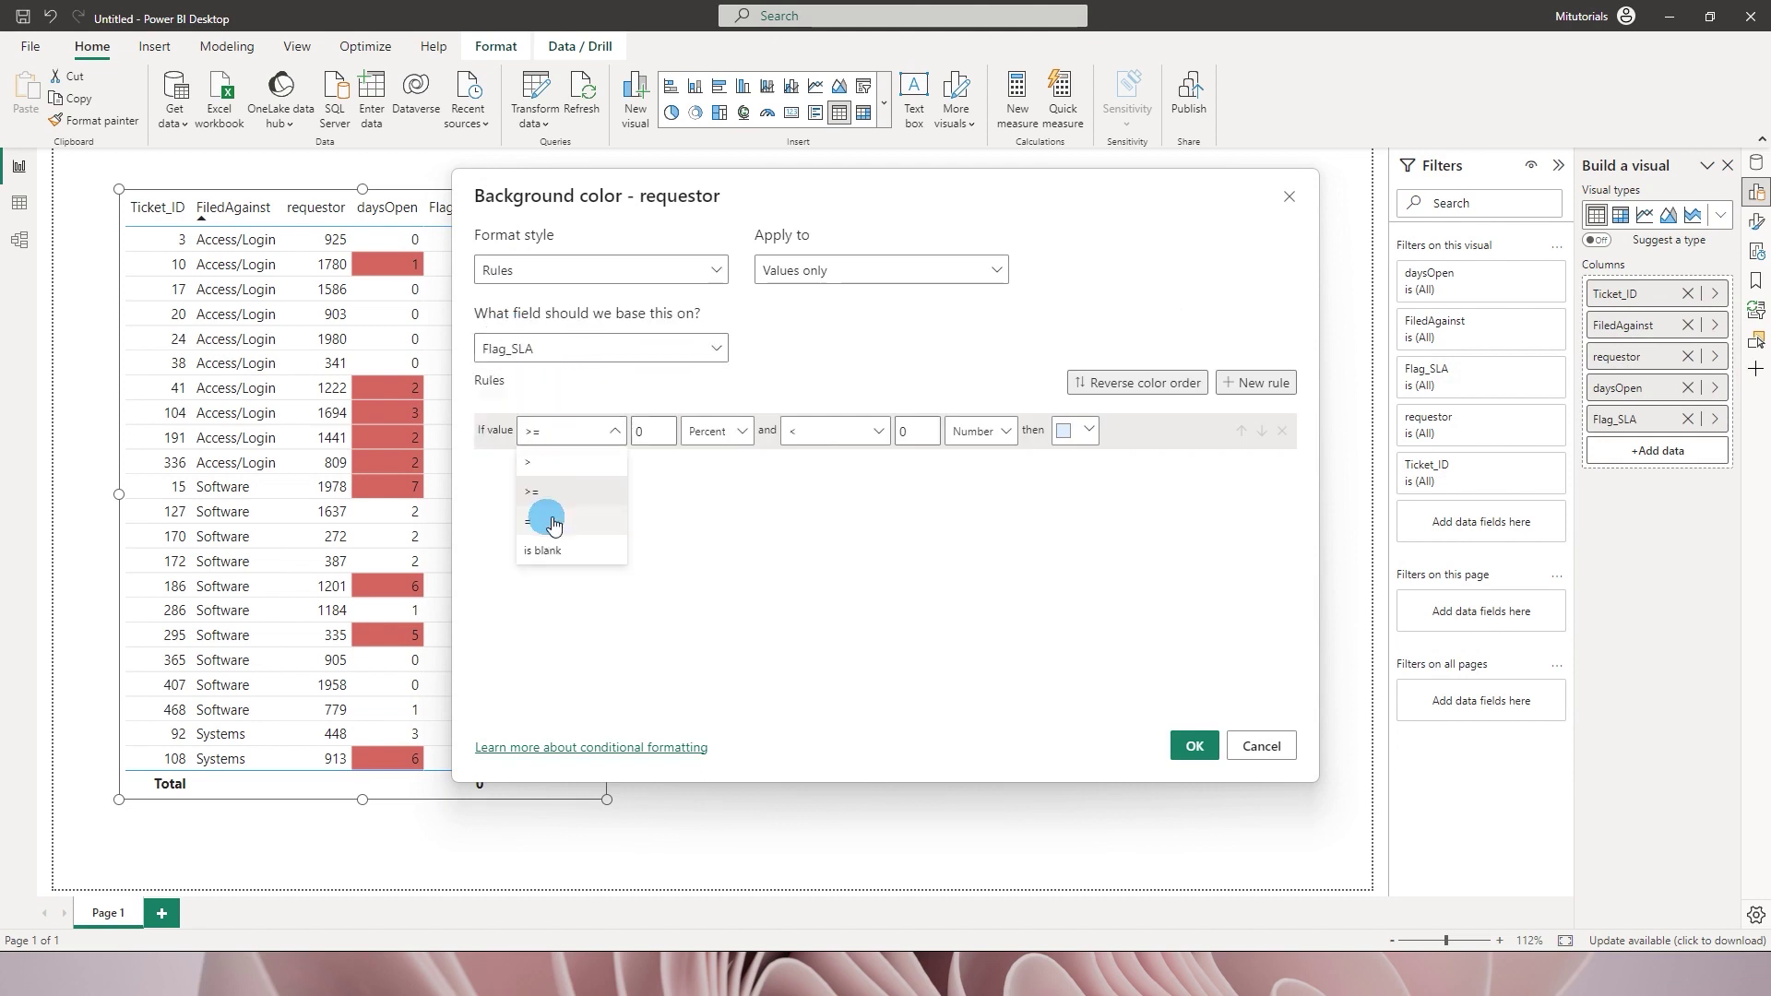
{"action": "left_click", "coordinate": [657, 433]}
{"action": "type", "text": "1"}
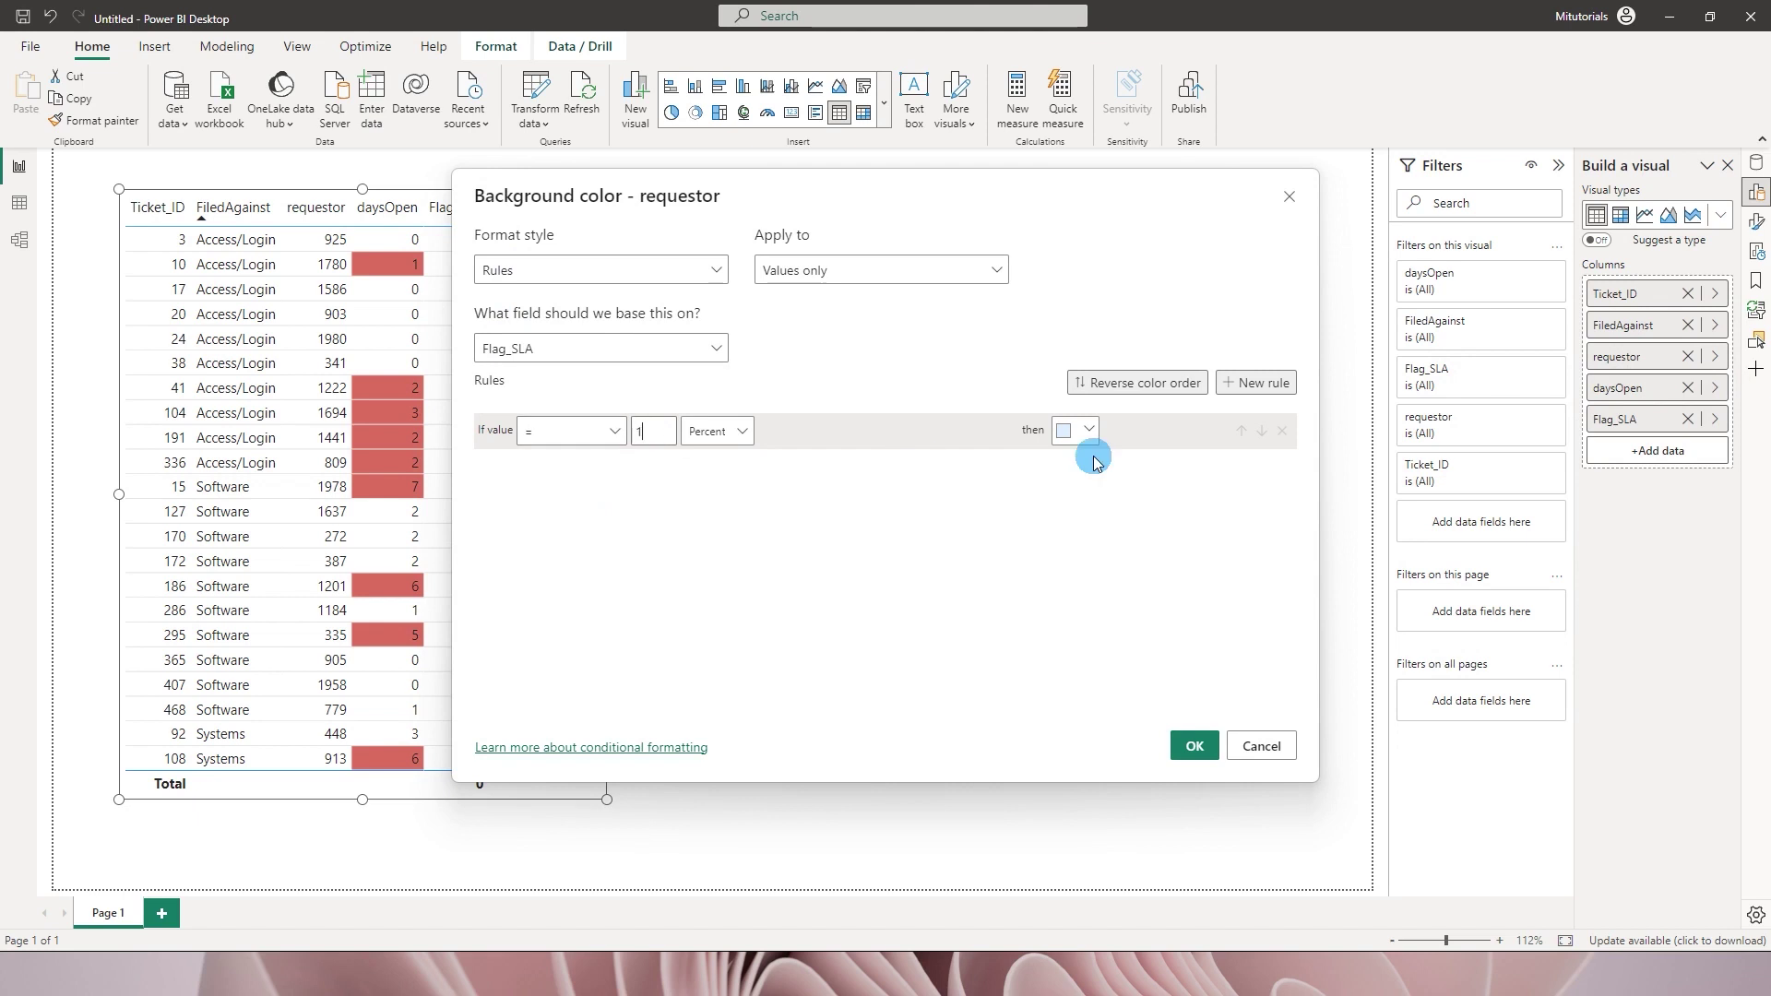
{"action": "left_click", "coordinate": [1079, 431]}
{"action": "left_click", "coordinate": [986, 719]}
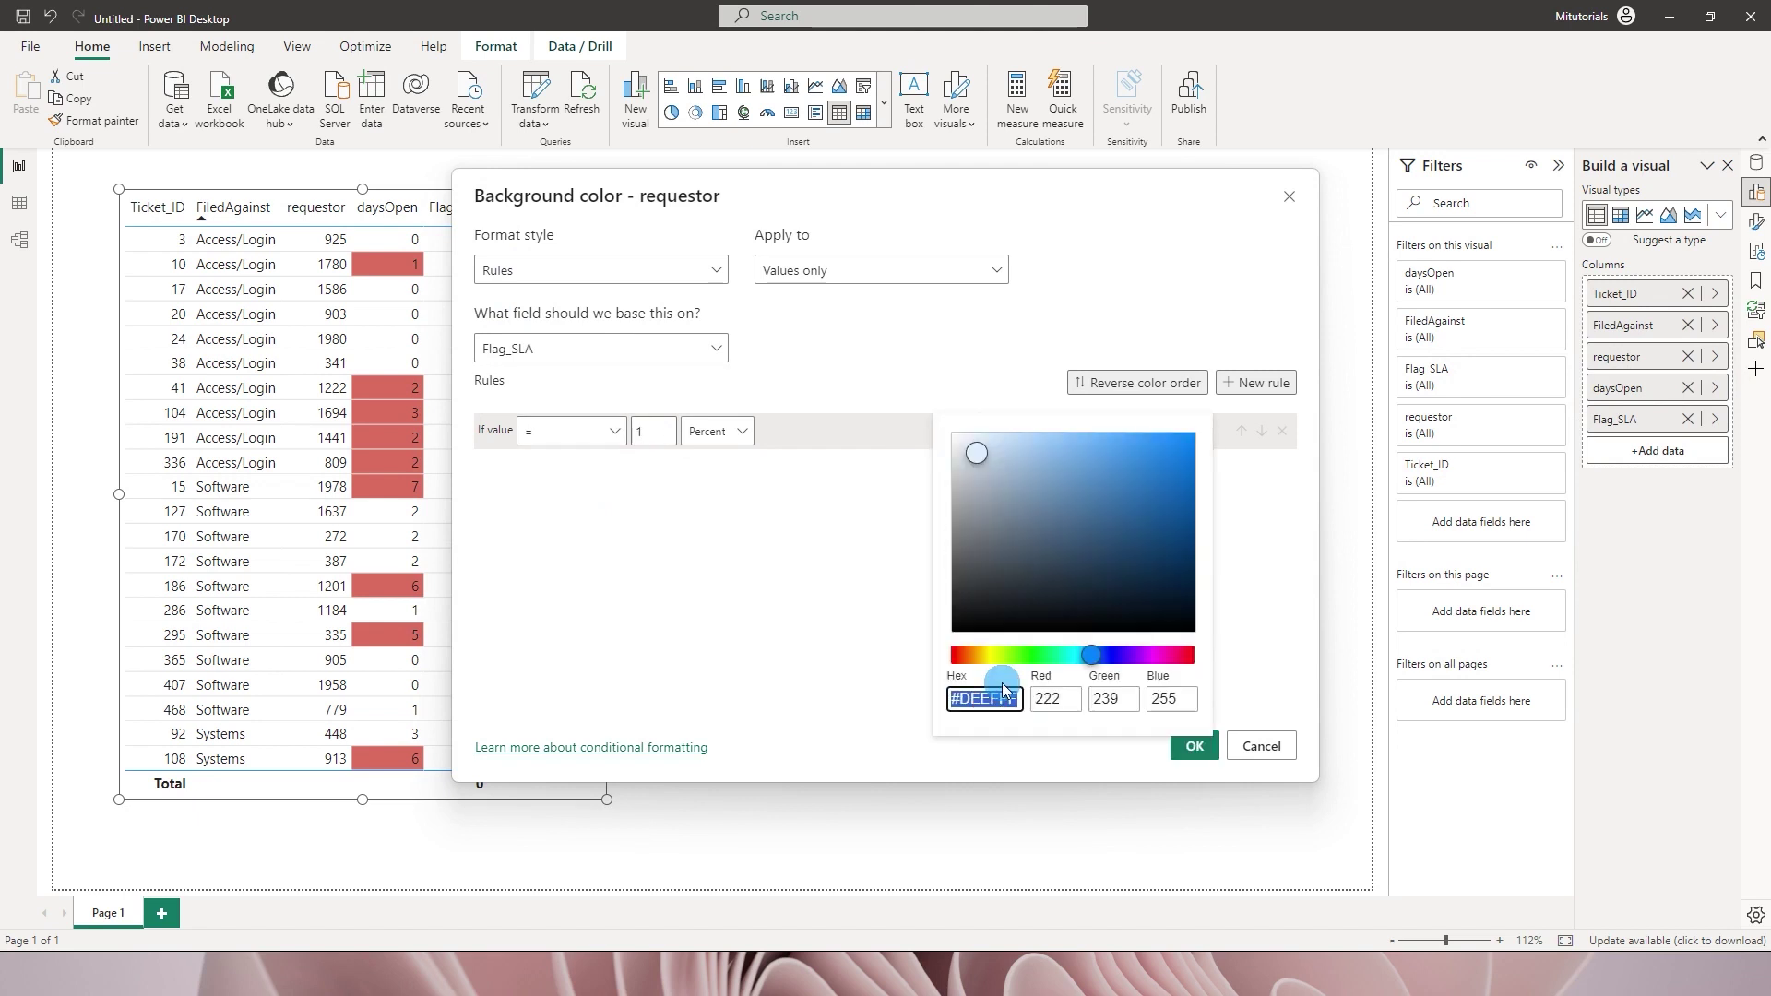
{"action": "left_click", "coordinate": [973, 656]}
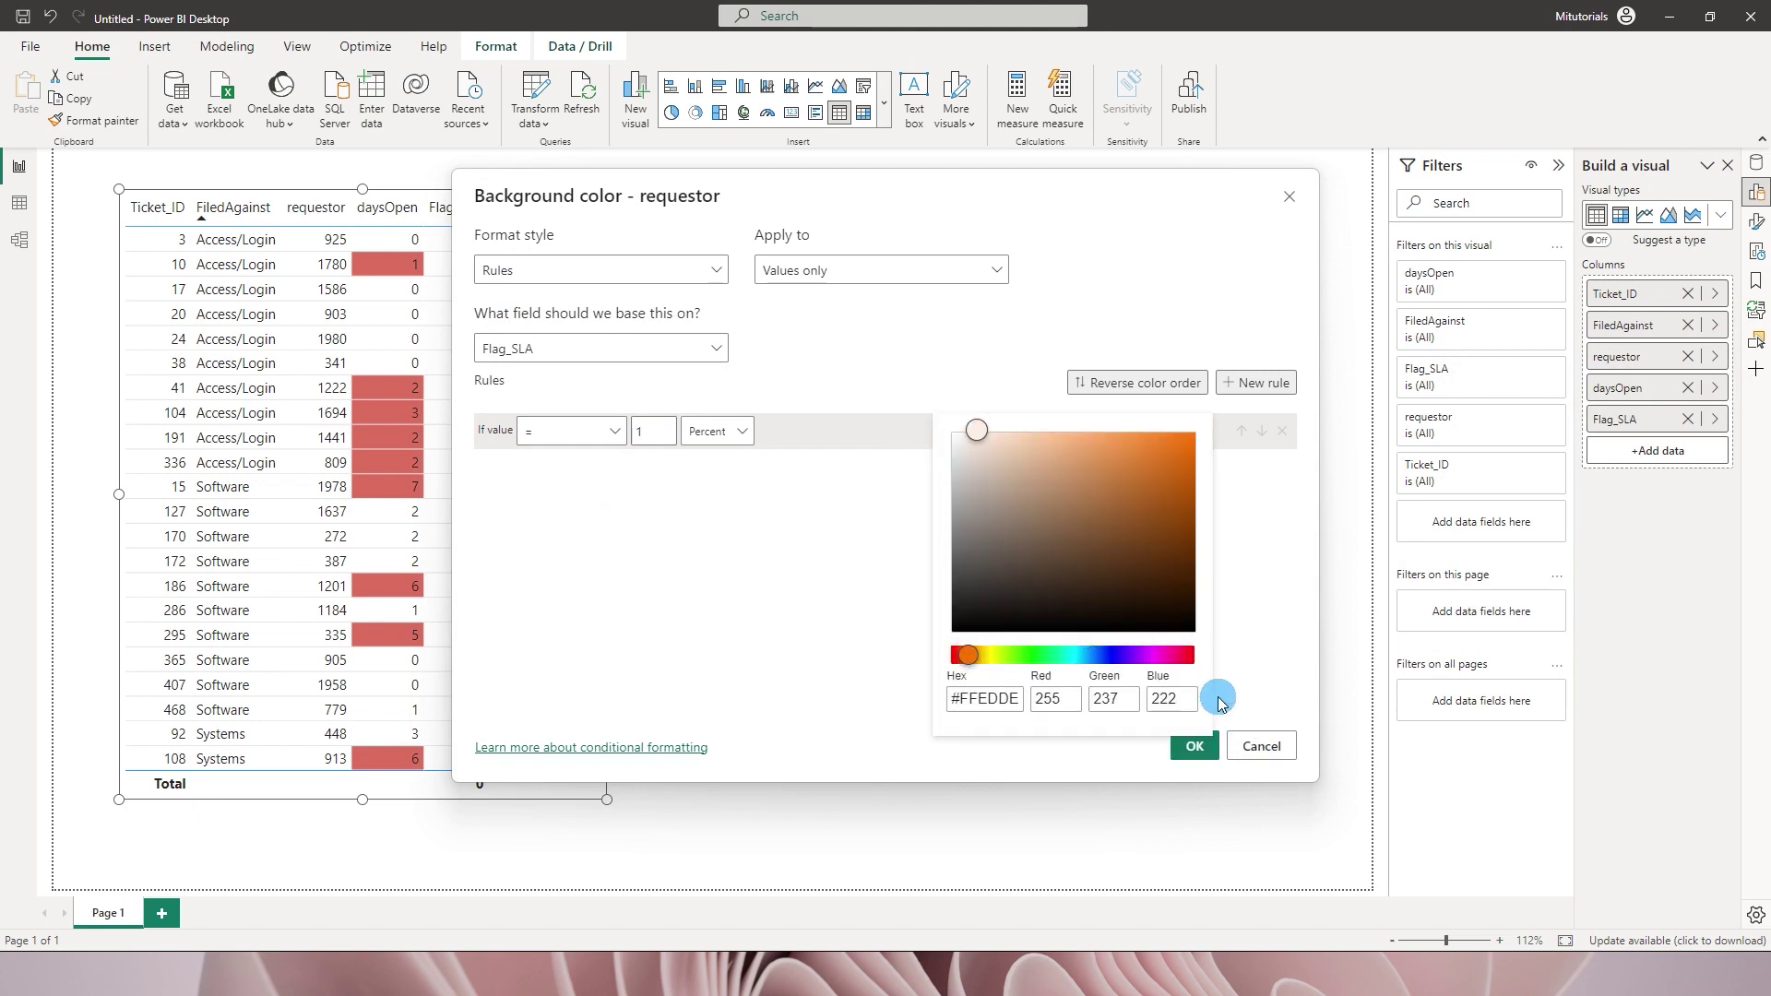
{"action": "left_click", "coordinate": [1261, 746]}
{"action": "left_click", "coordinate": [1261, 746]}
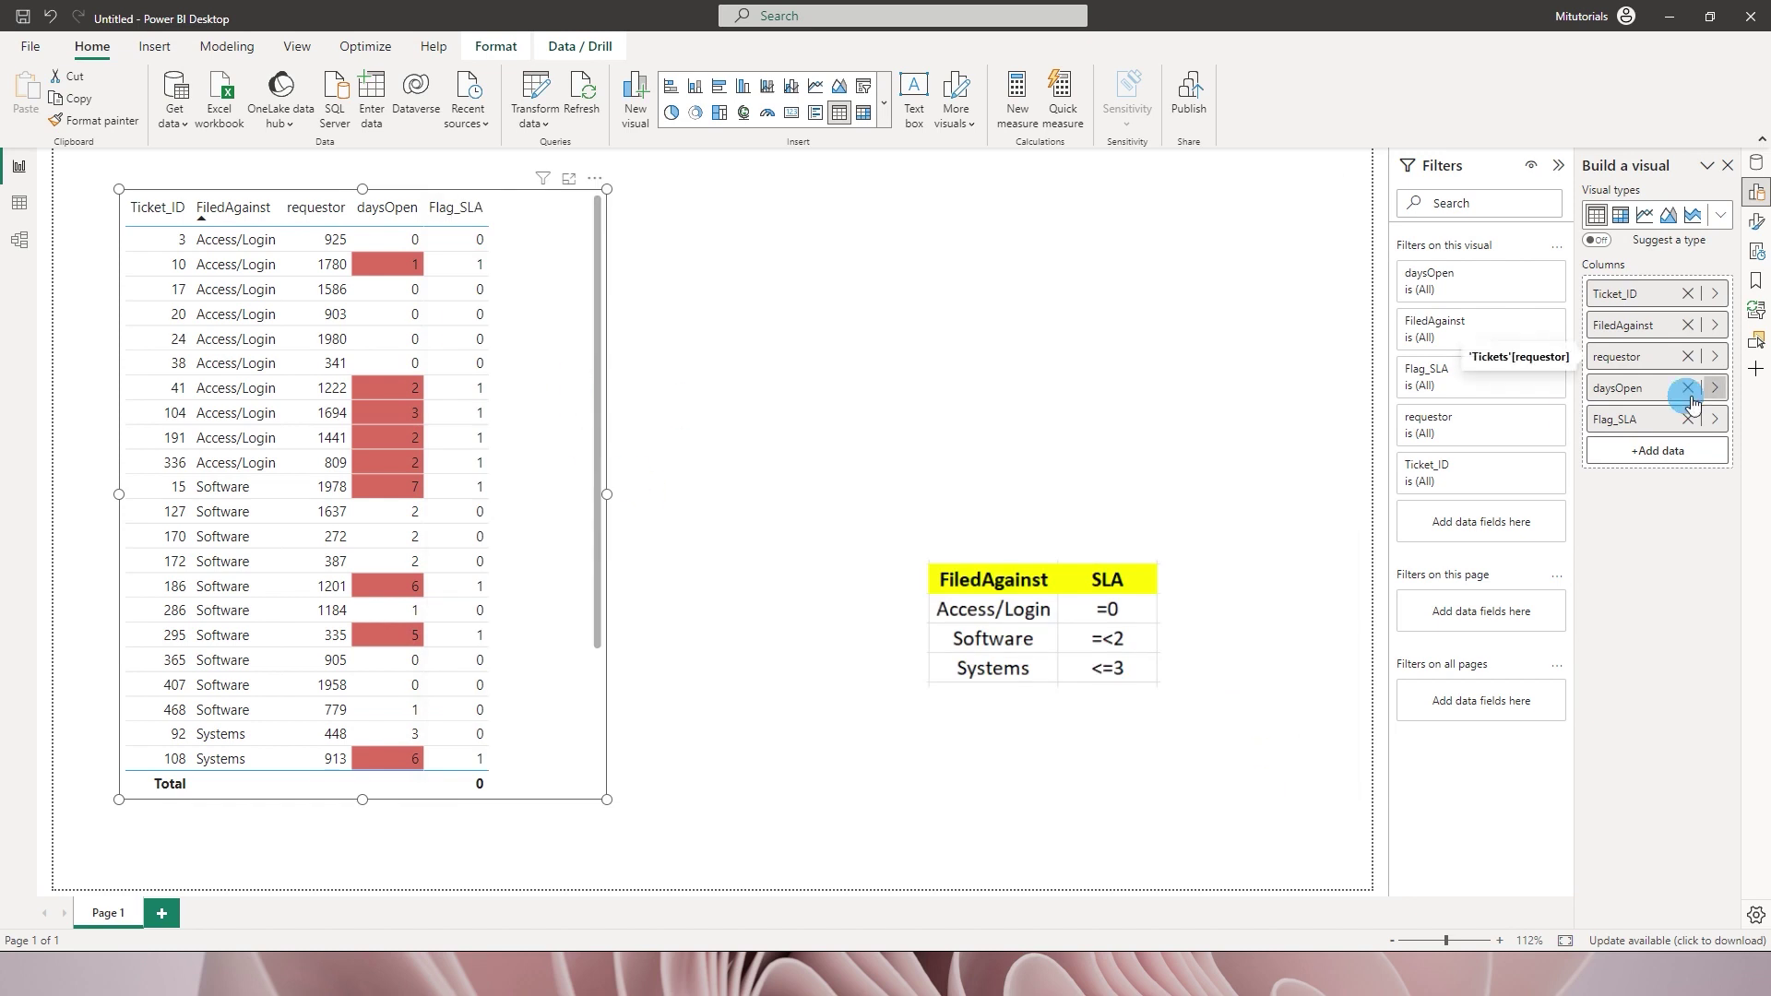
Step: Copy the hex color #DE6F60 from the daysOpen background color rule and close the rule without changing it
{"action": "right_click", "coordinate": [1614, 388]}
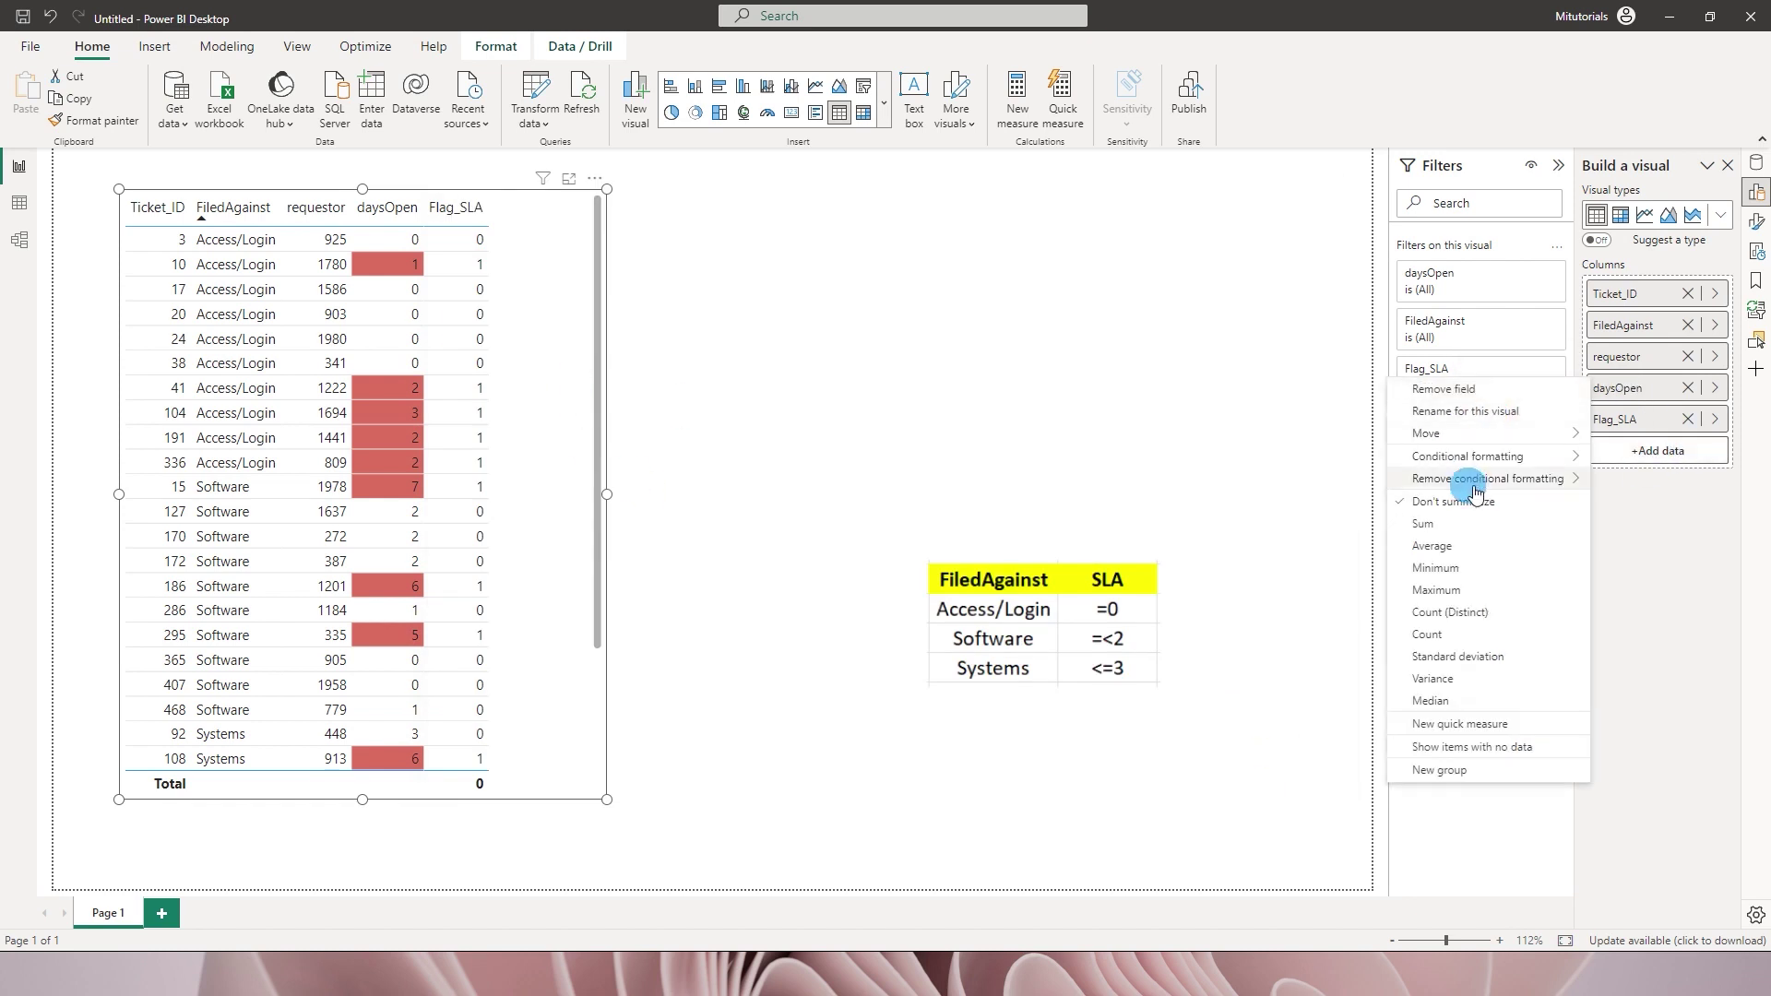
{"action": "mouse_move", "coordinate": [1475, 455]}
{"action": "left_click", "coordinate": [1628, 459]}
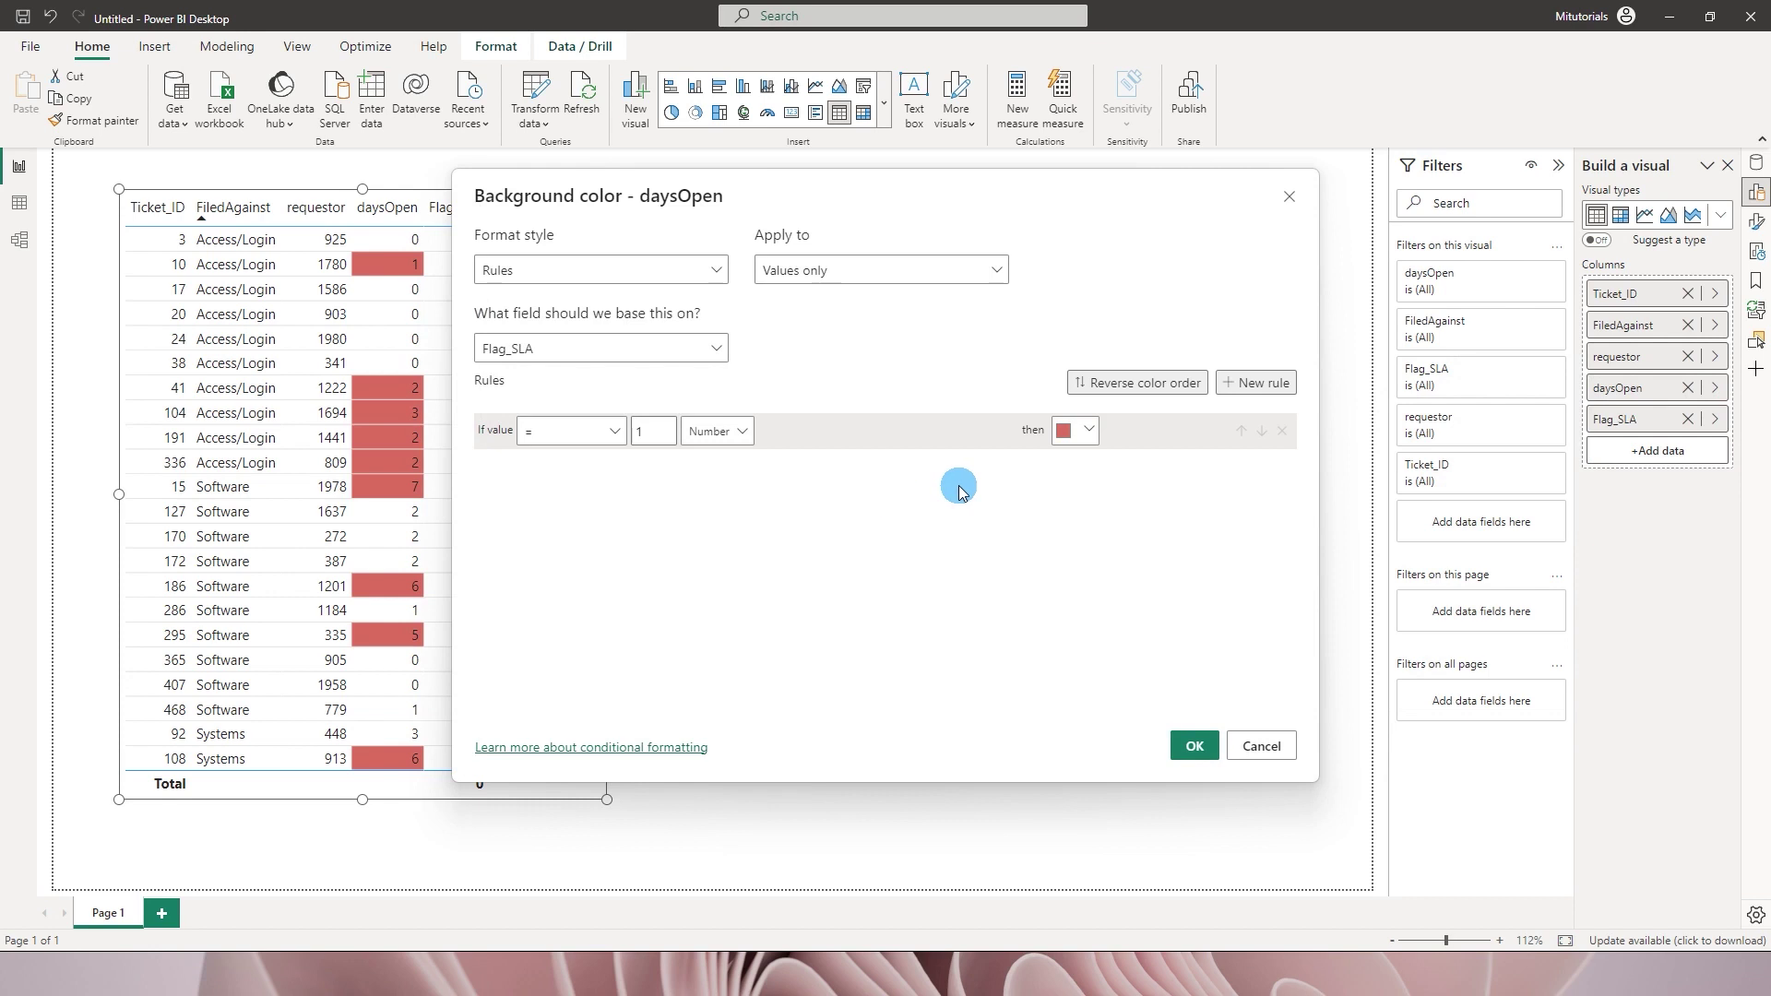
{"action": "left_click", "coordinate": [1074, 429]}
{"action": "left_click", "coordinate": [1003, 712]}
{"action": "key", "text": "ctrl+c"}
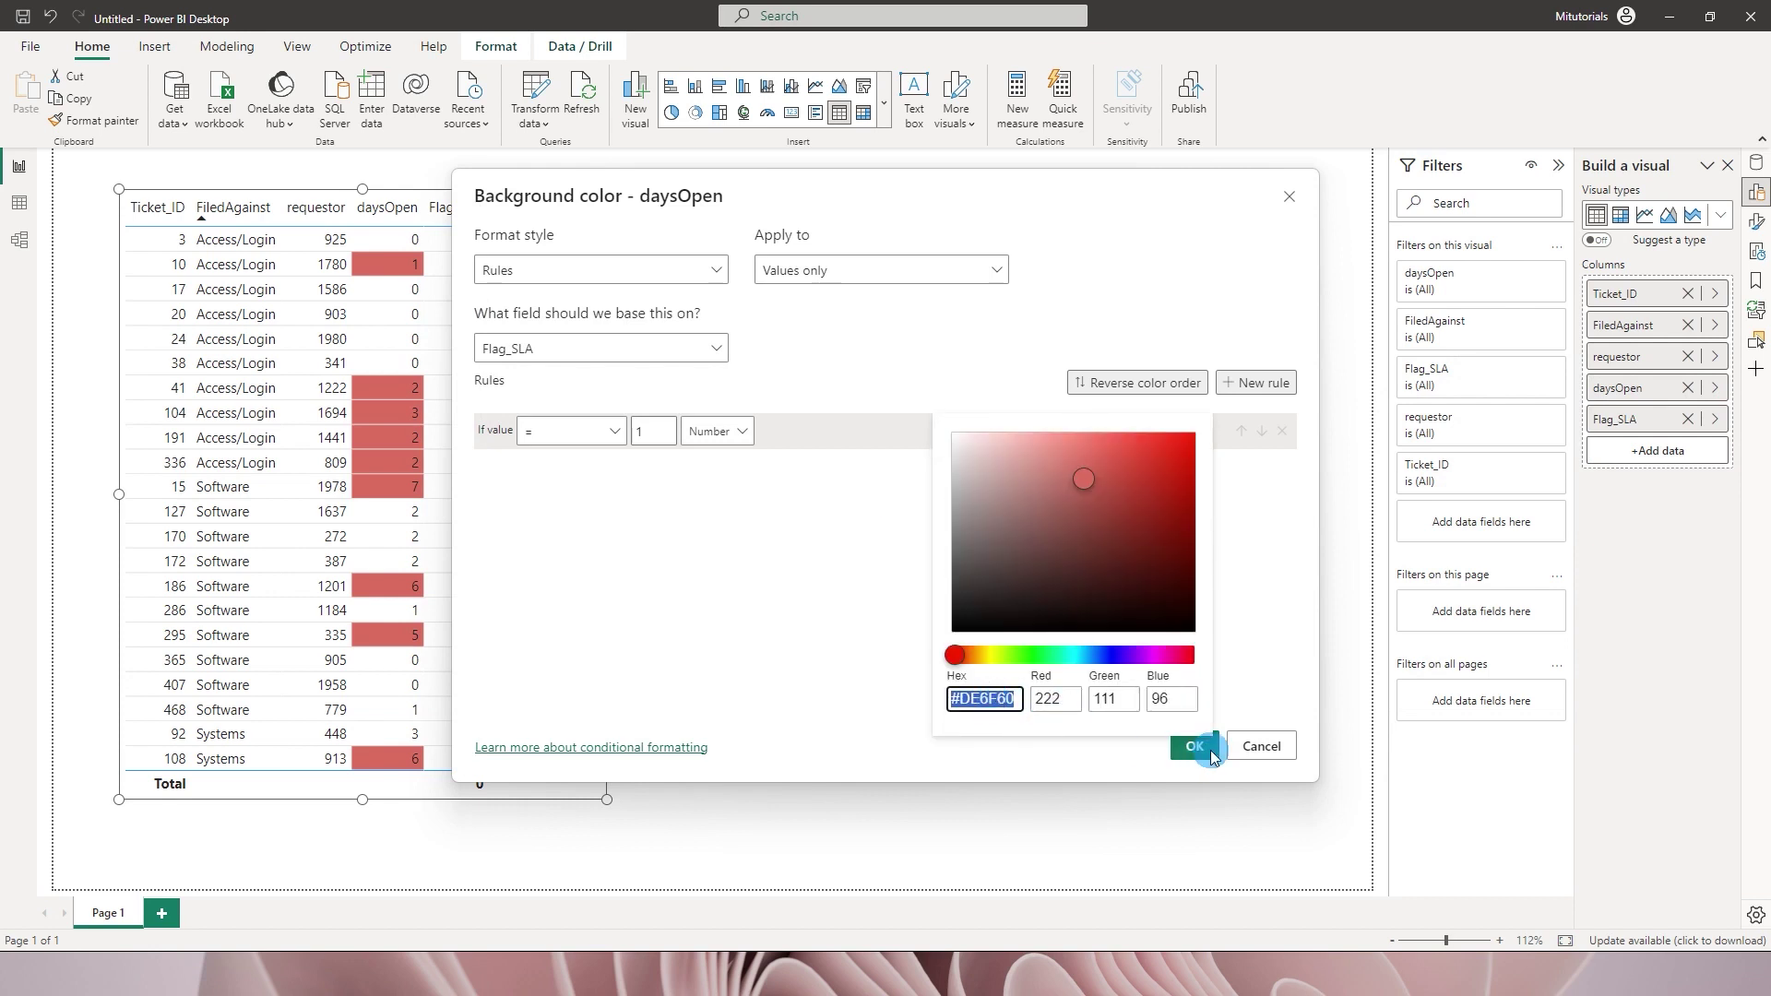
{"action": "left_click", "coordinate": [1264, 745]}
{"action": "left_click", "coordinate": [1264, 746]}
Step: Open background color conditional formatting for the requestor column and set it to Rules based on the Flag_SLA measure
{"action": "right_click", "coordinate": [1622, 360]}
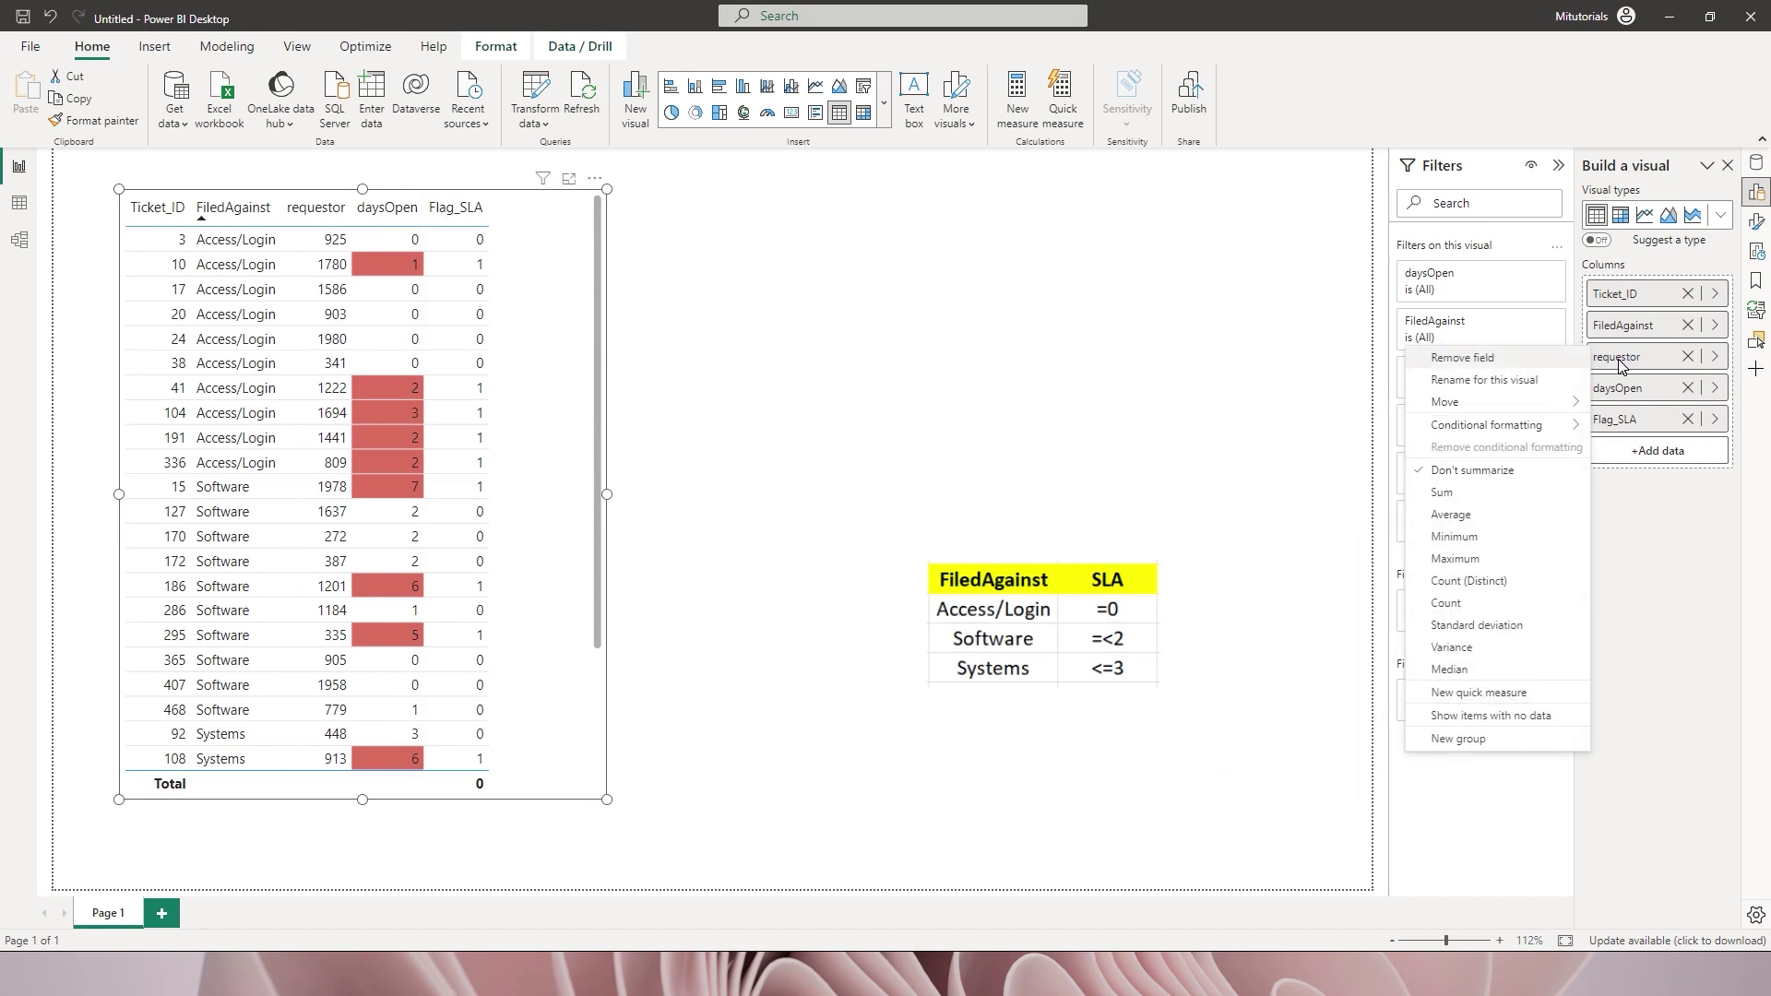
{"action": "left_click", "coordinate": [1131, 521]}
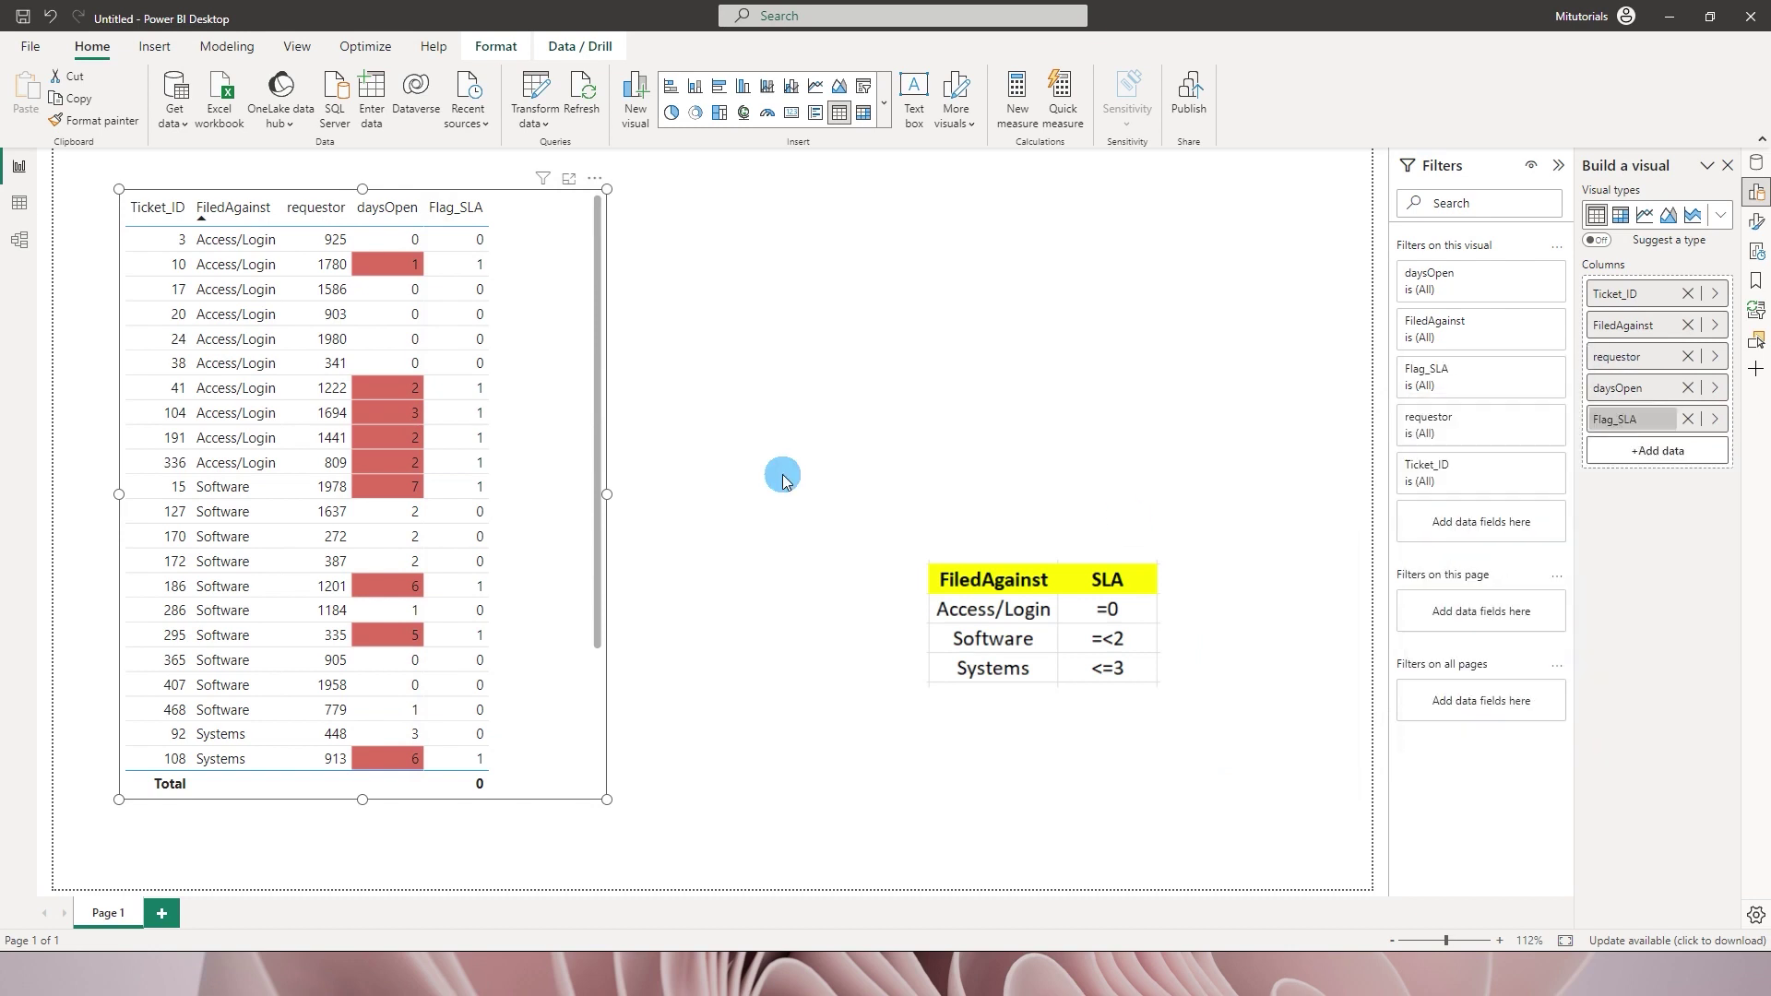
{"action": "left_click", "coordinate": [549, 274]}
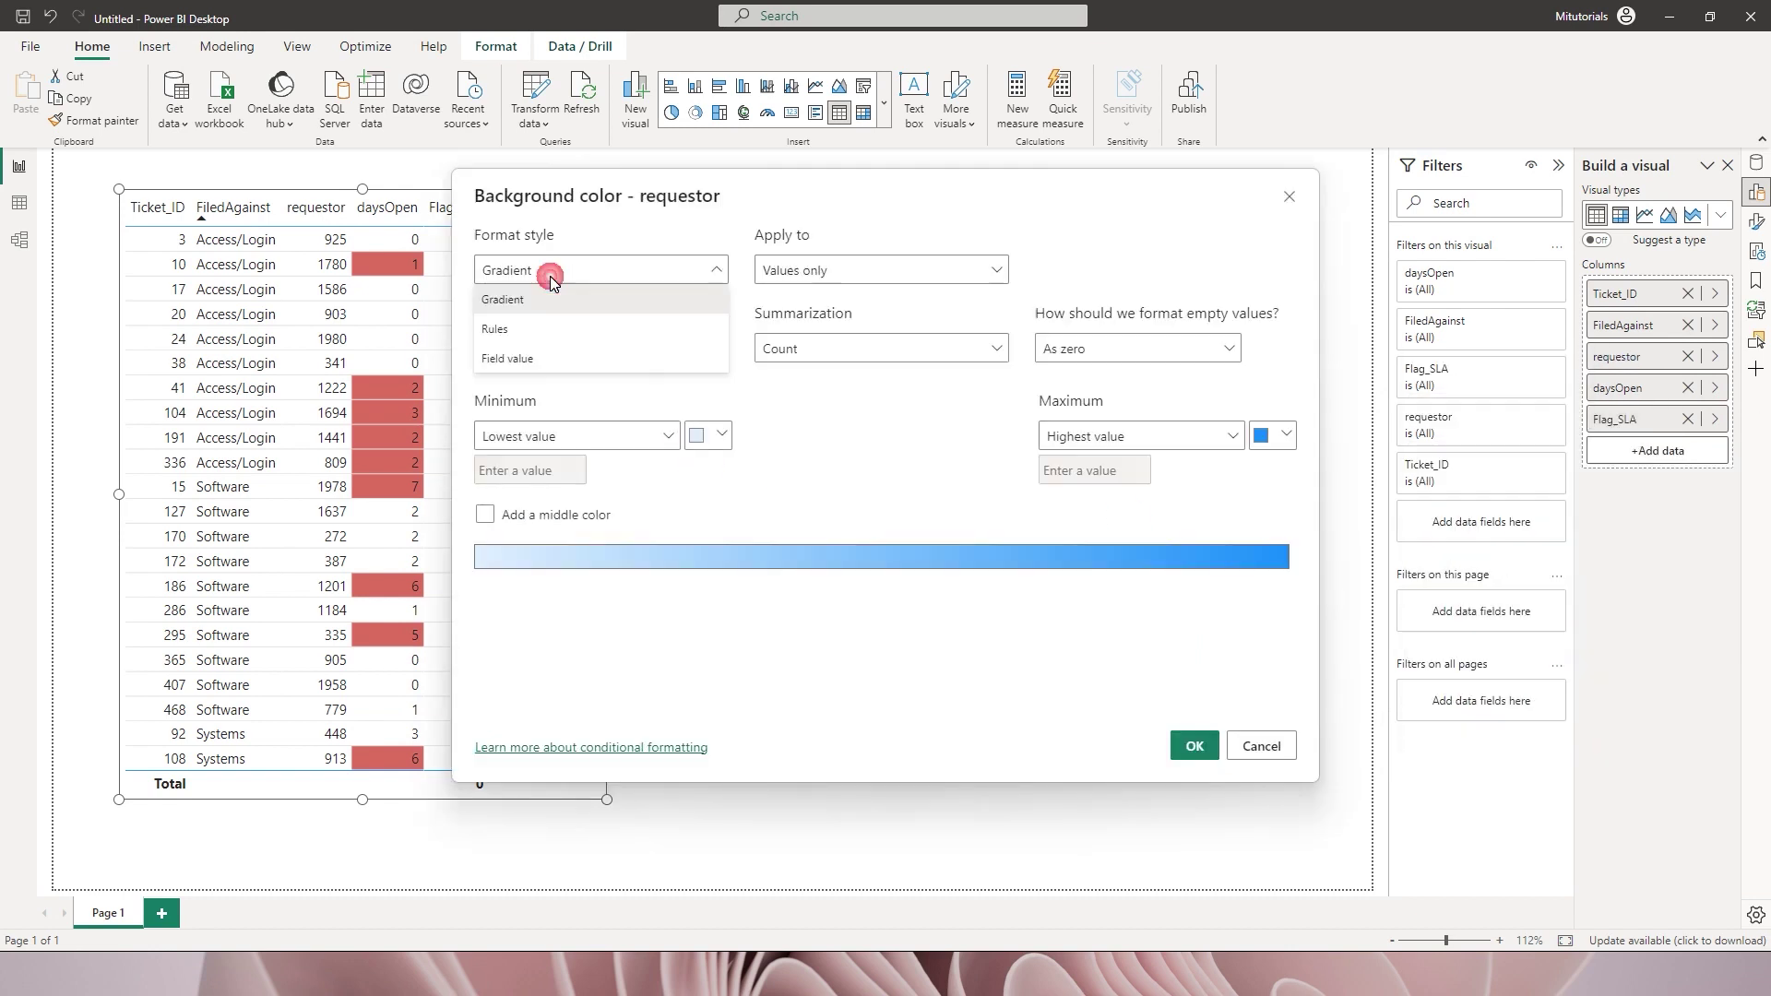
{"action": "left_click", "coordinate": [502, 329]}
{"action": "left_click", "coordinate": [565, 347]}
{"action": "left_click", "coordinate": [549, 414]}
{"action": "left_click", "coordinate": [534, 481]}
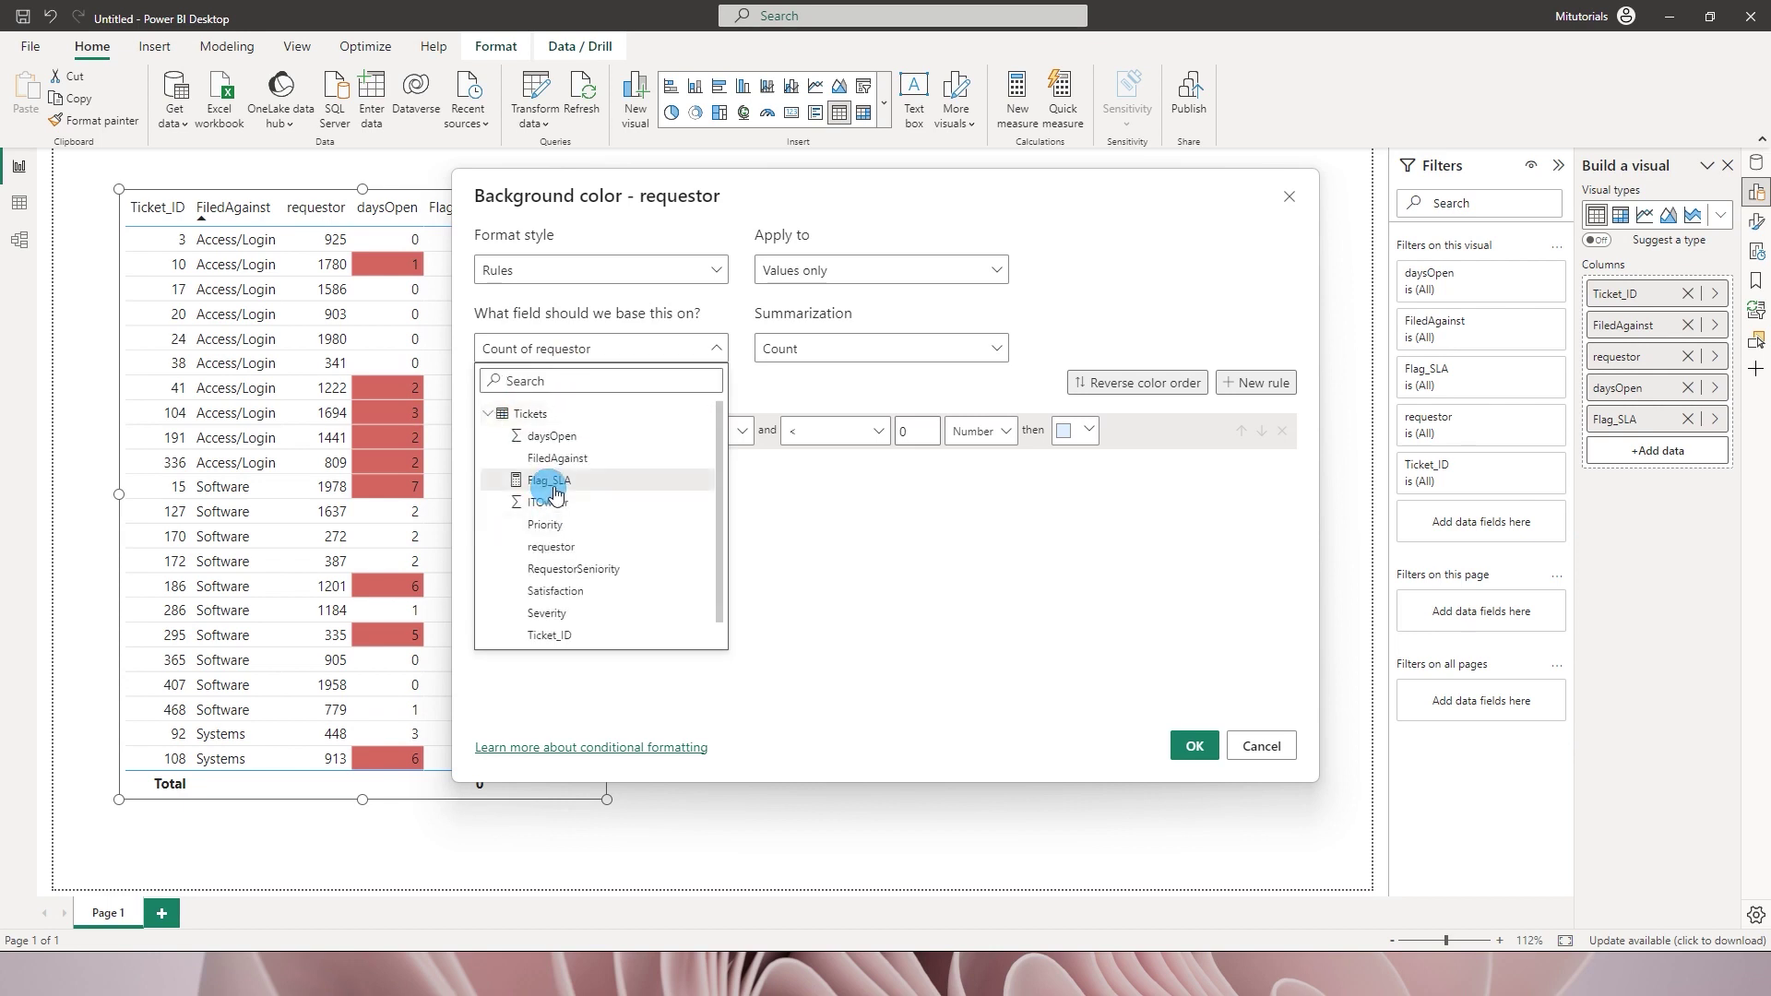
Step: Set the requestor rule's condition to value = 1 as a Number
{"action": "left_click", "coordinate": [573, 433]}
{"action": "left_click", "coordinate": [544, 514]}
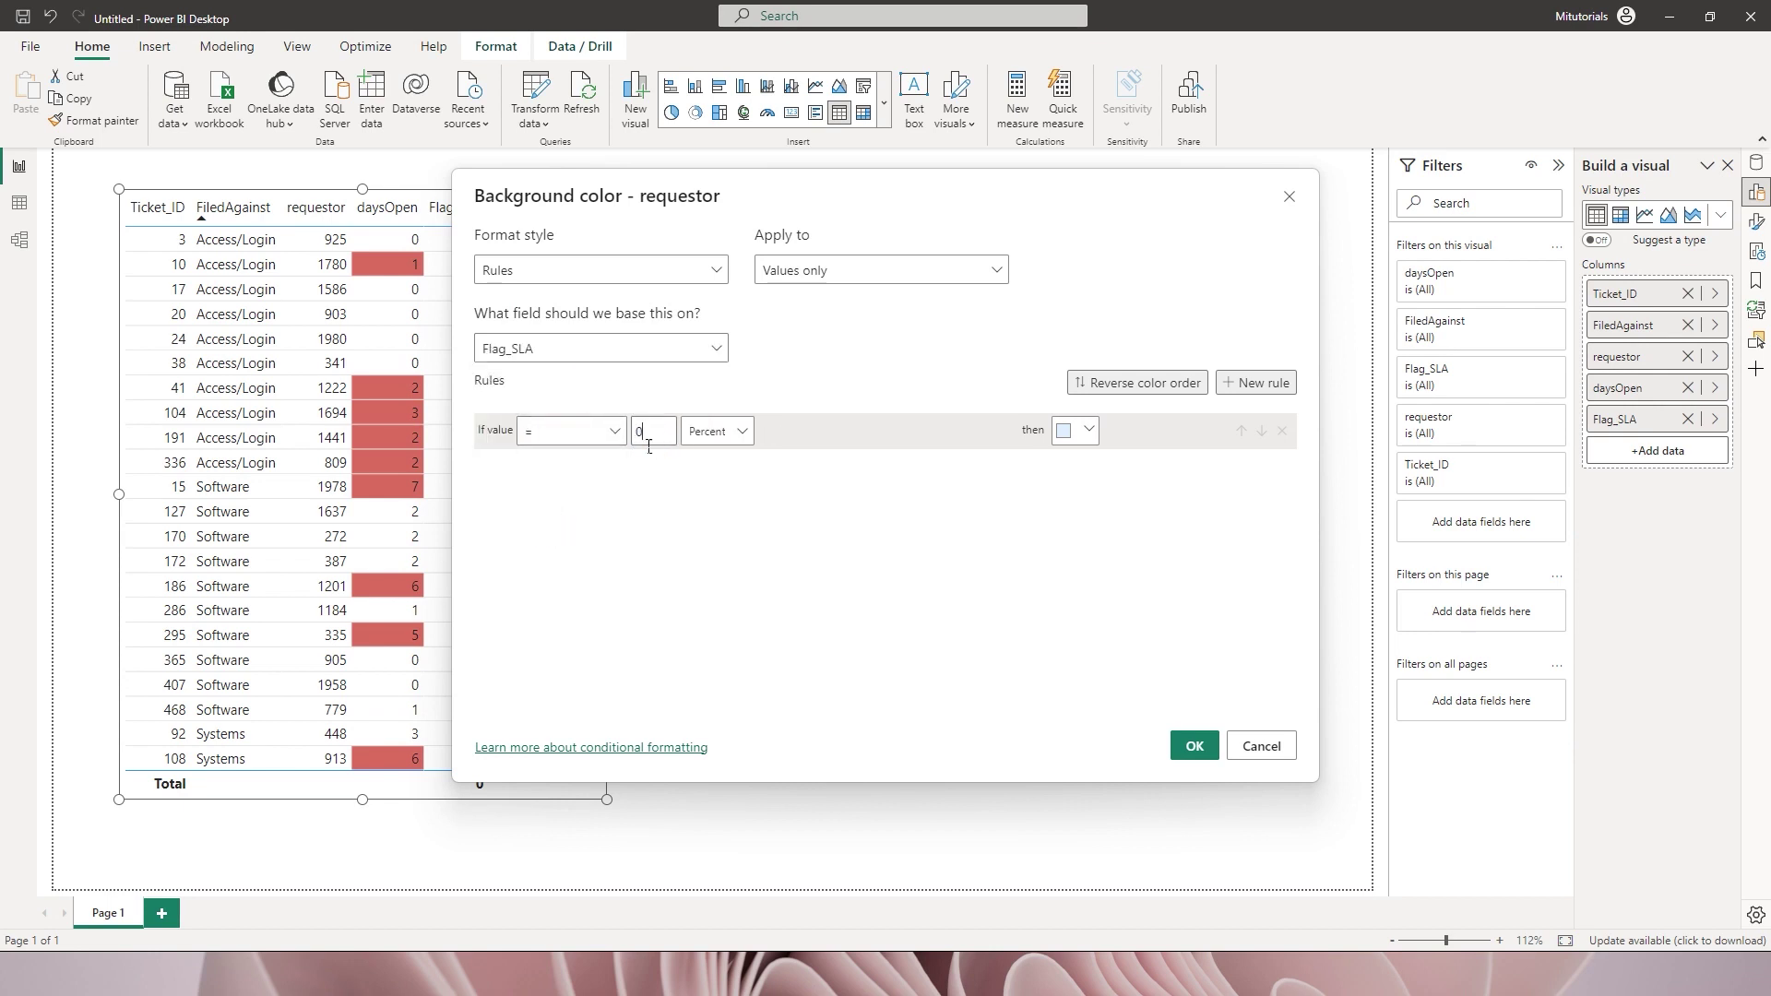
{"action": "type", "text": "1"}
{"action": "left_click", "coordinate": [716, 431]}
{"action": "left_click", "coordinate": [715, 463]}
Step: Give the requestor rule the custom color #DE6F60 and apply the formatting
{"action": "left_click", "coordinate": [1079, 429]}
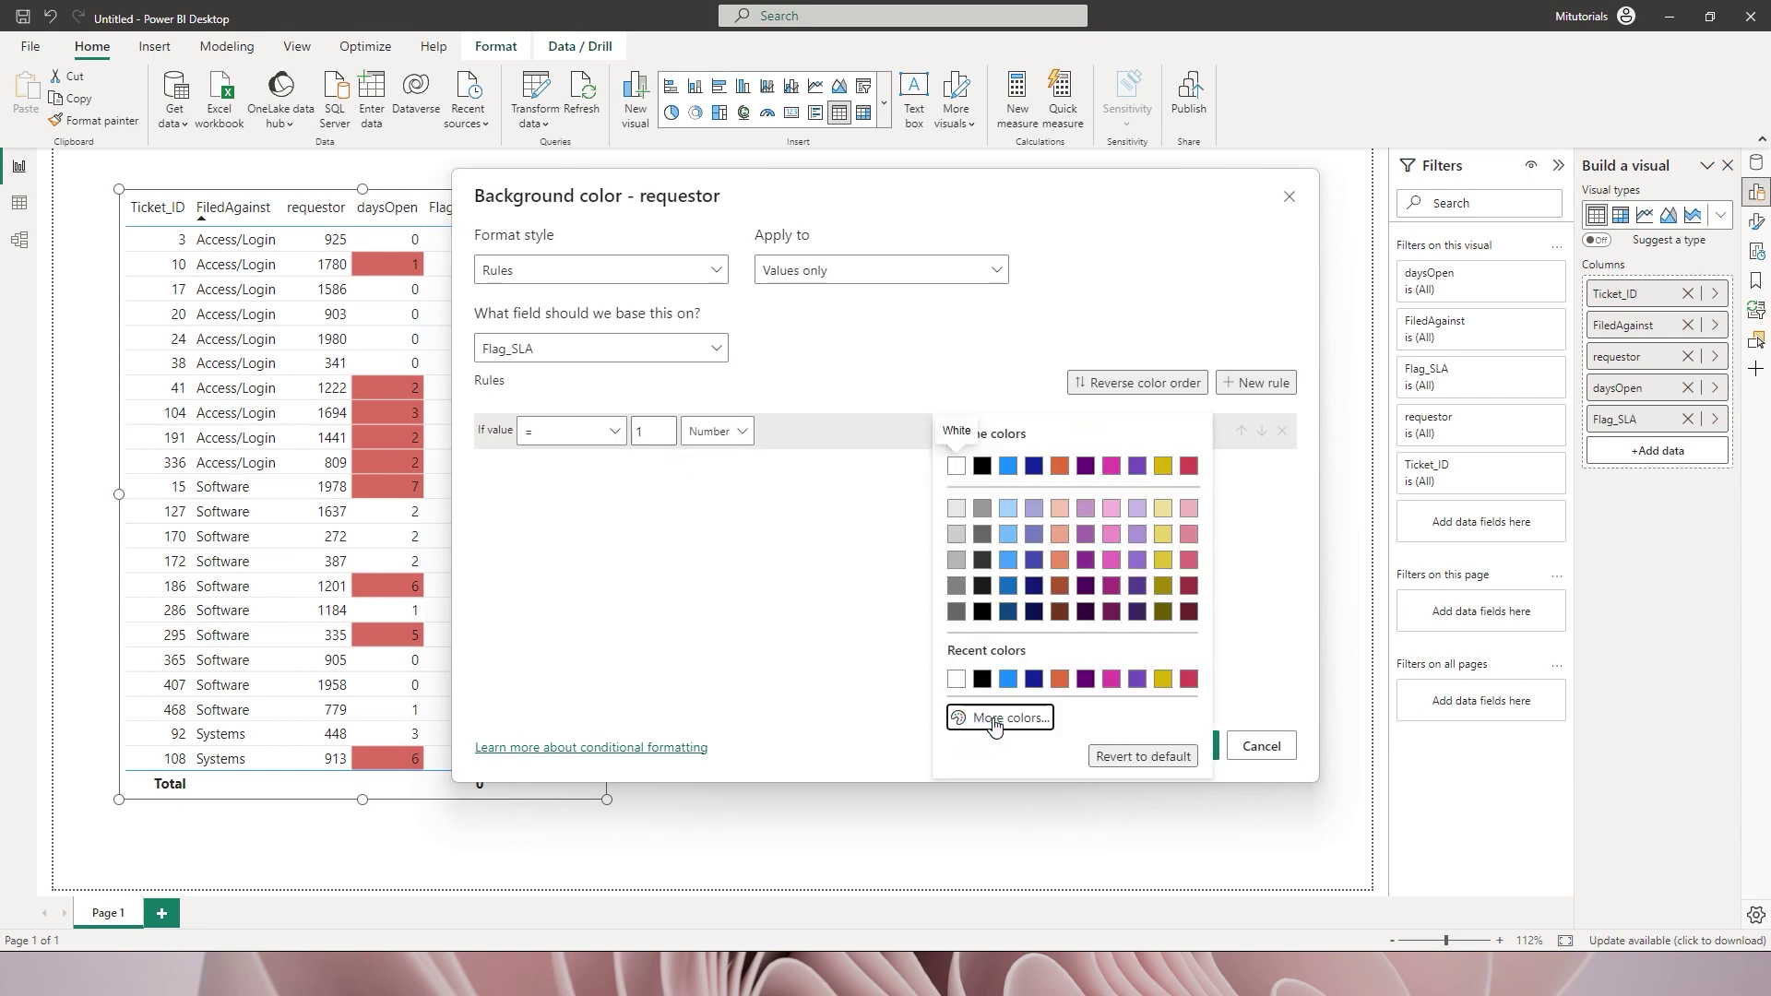
{"action": "left_click", "coordinate": [993, 718]}
{"action": "left_click", "coordinate": [1004, 708]}
{"action": "key", "text": "ctrl+v"}
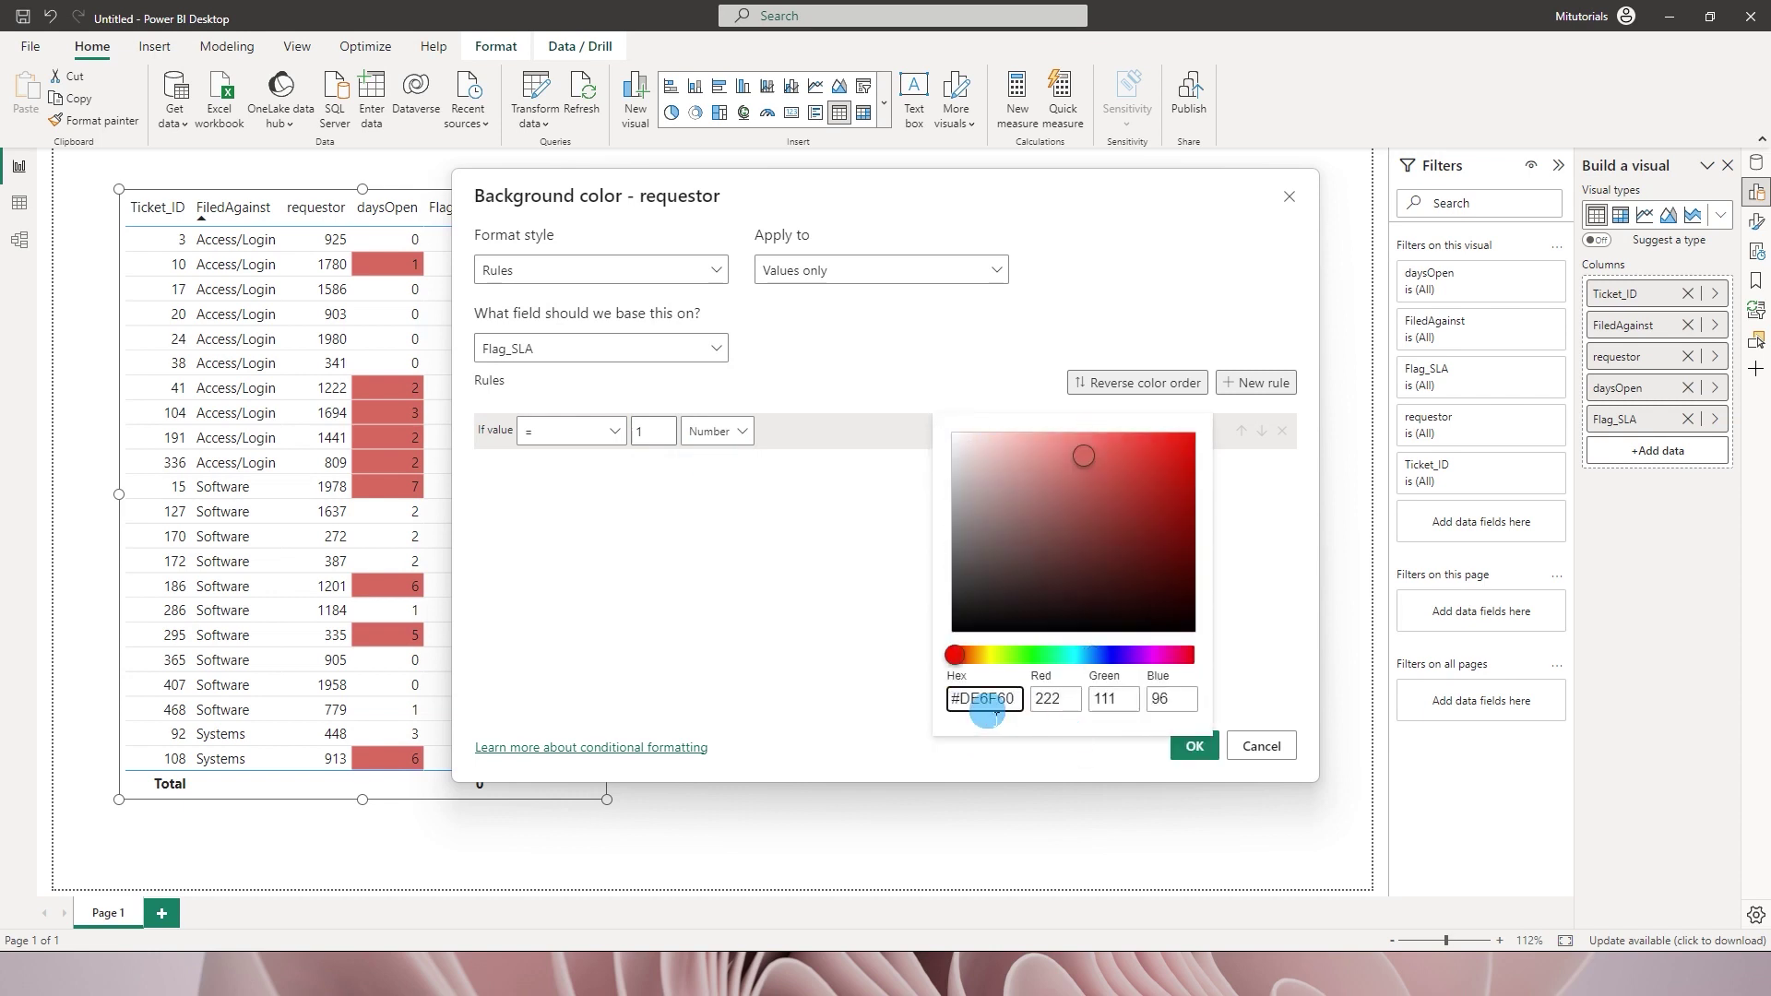
{"action": "left_click", "coordinate": [1296, 657]}
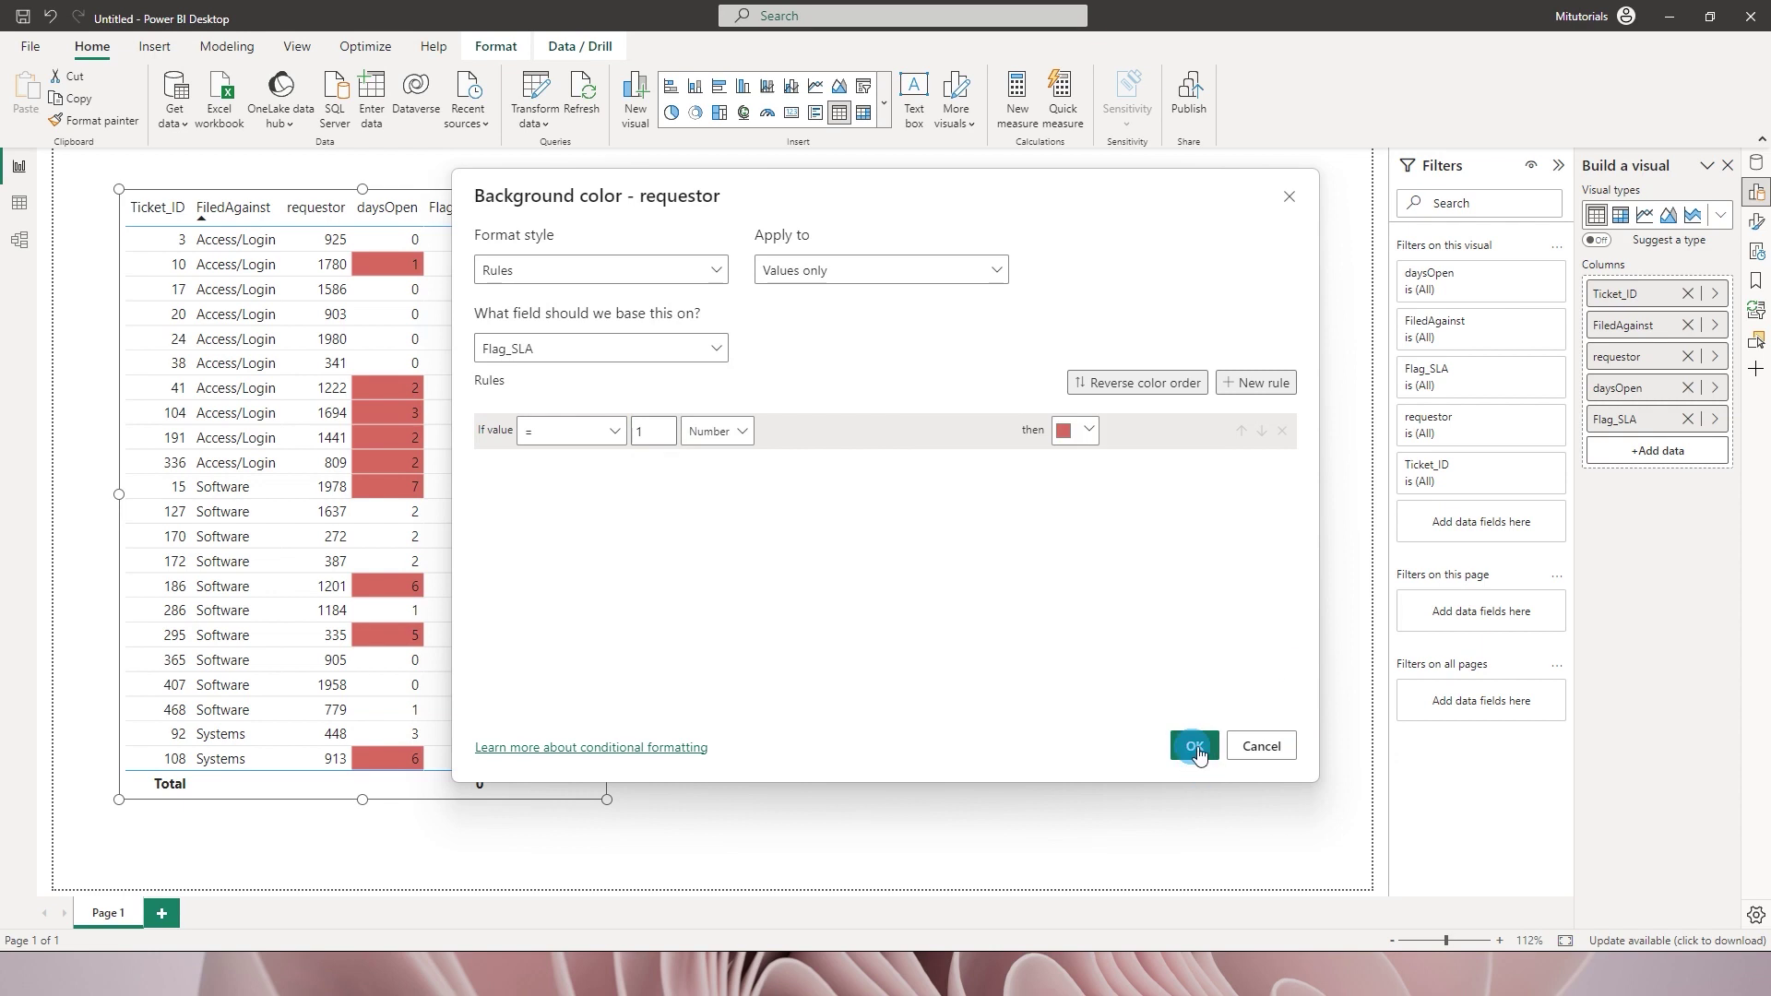
{"action": "left_click", "coordinate": [1194, 745]}
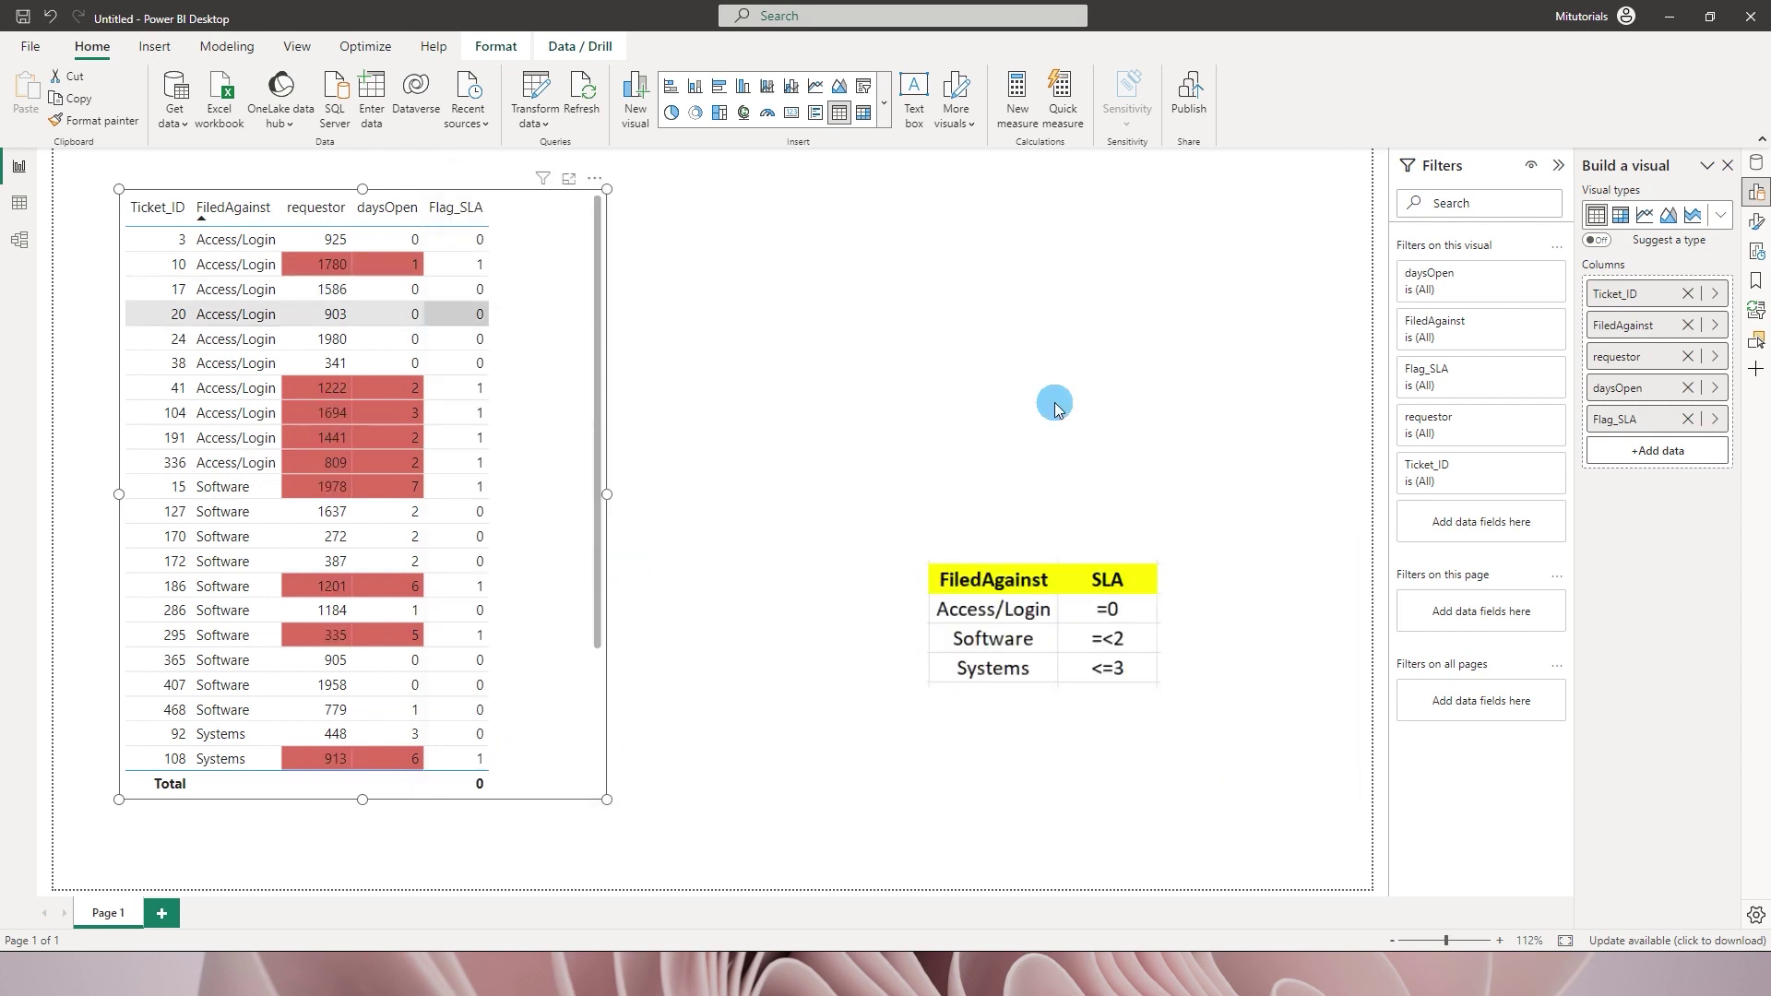
Step: Open background color conditional formatting for the FiledAgainst column and set its format style to Rules
{"action": "right_click", "coordinate": [1638, 326]}
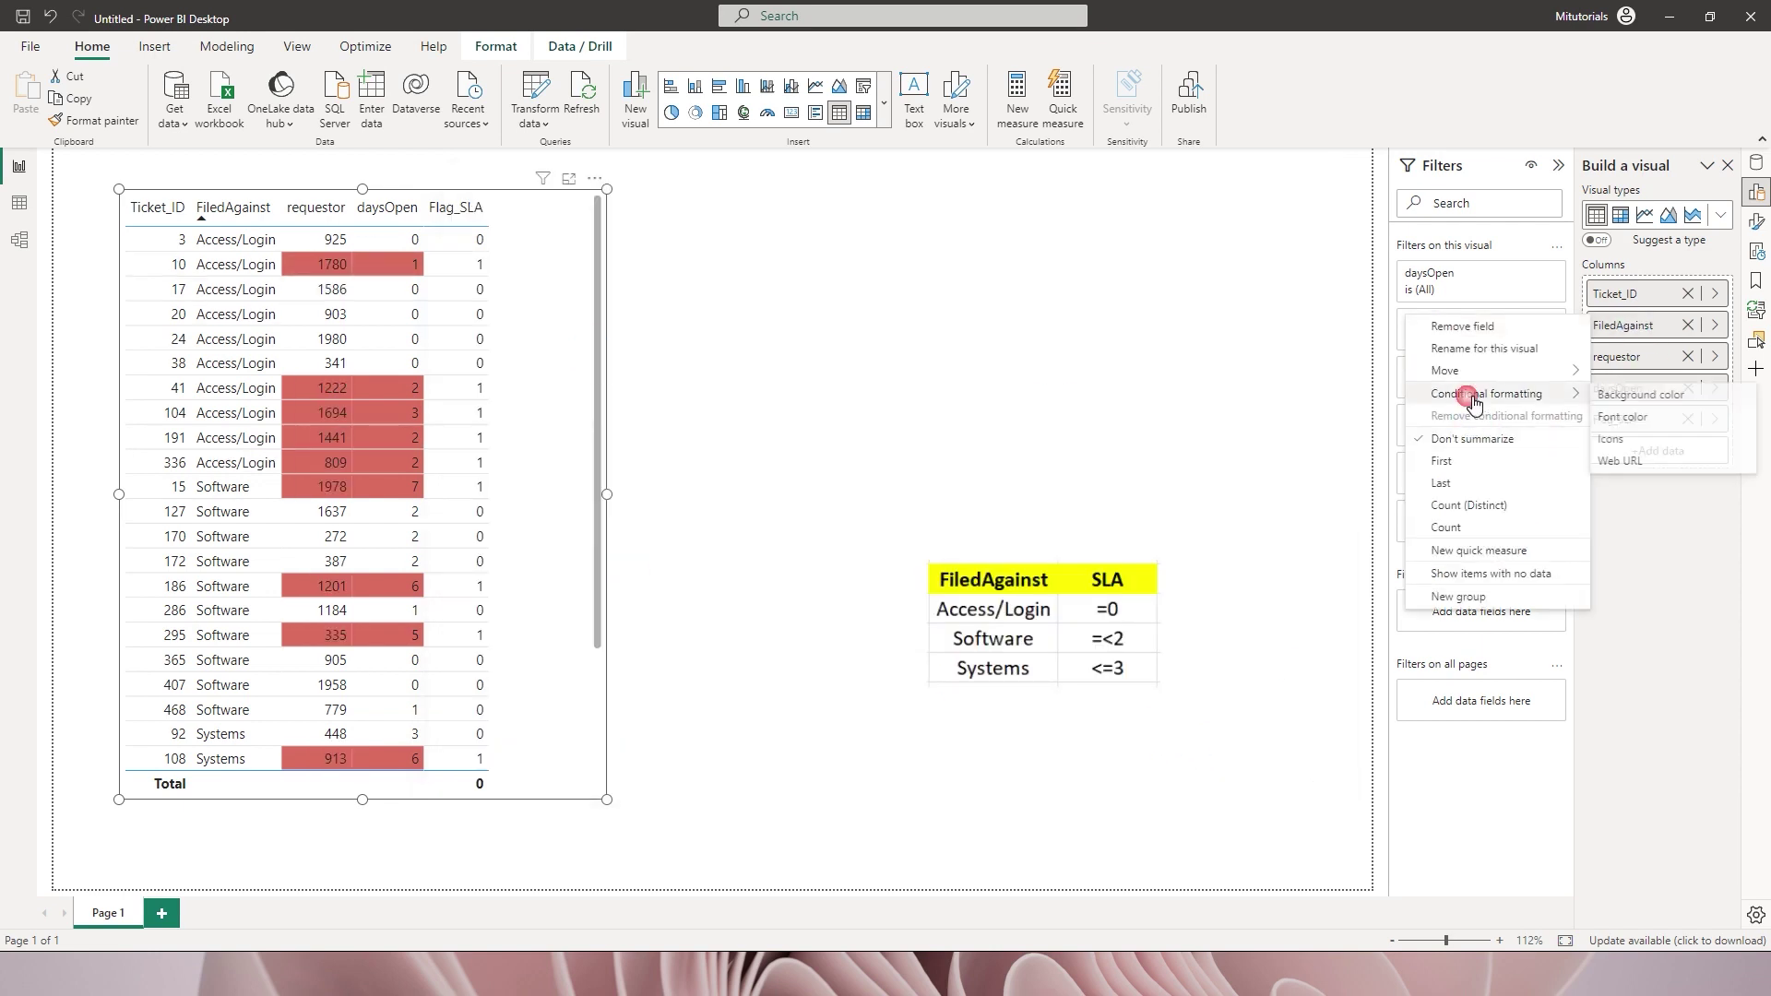
{"action": "left_click", "coordinate": [1624, 395]}
{"action": "left_click", "coordinate": [573, 281]}
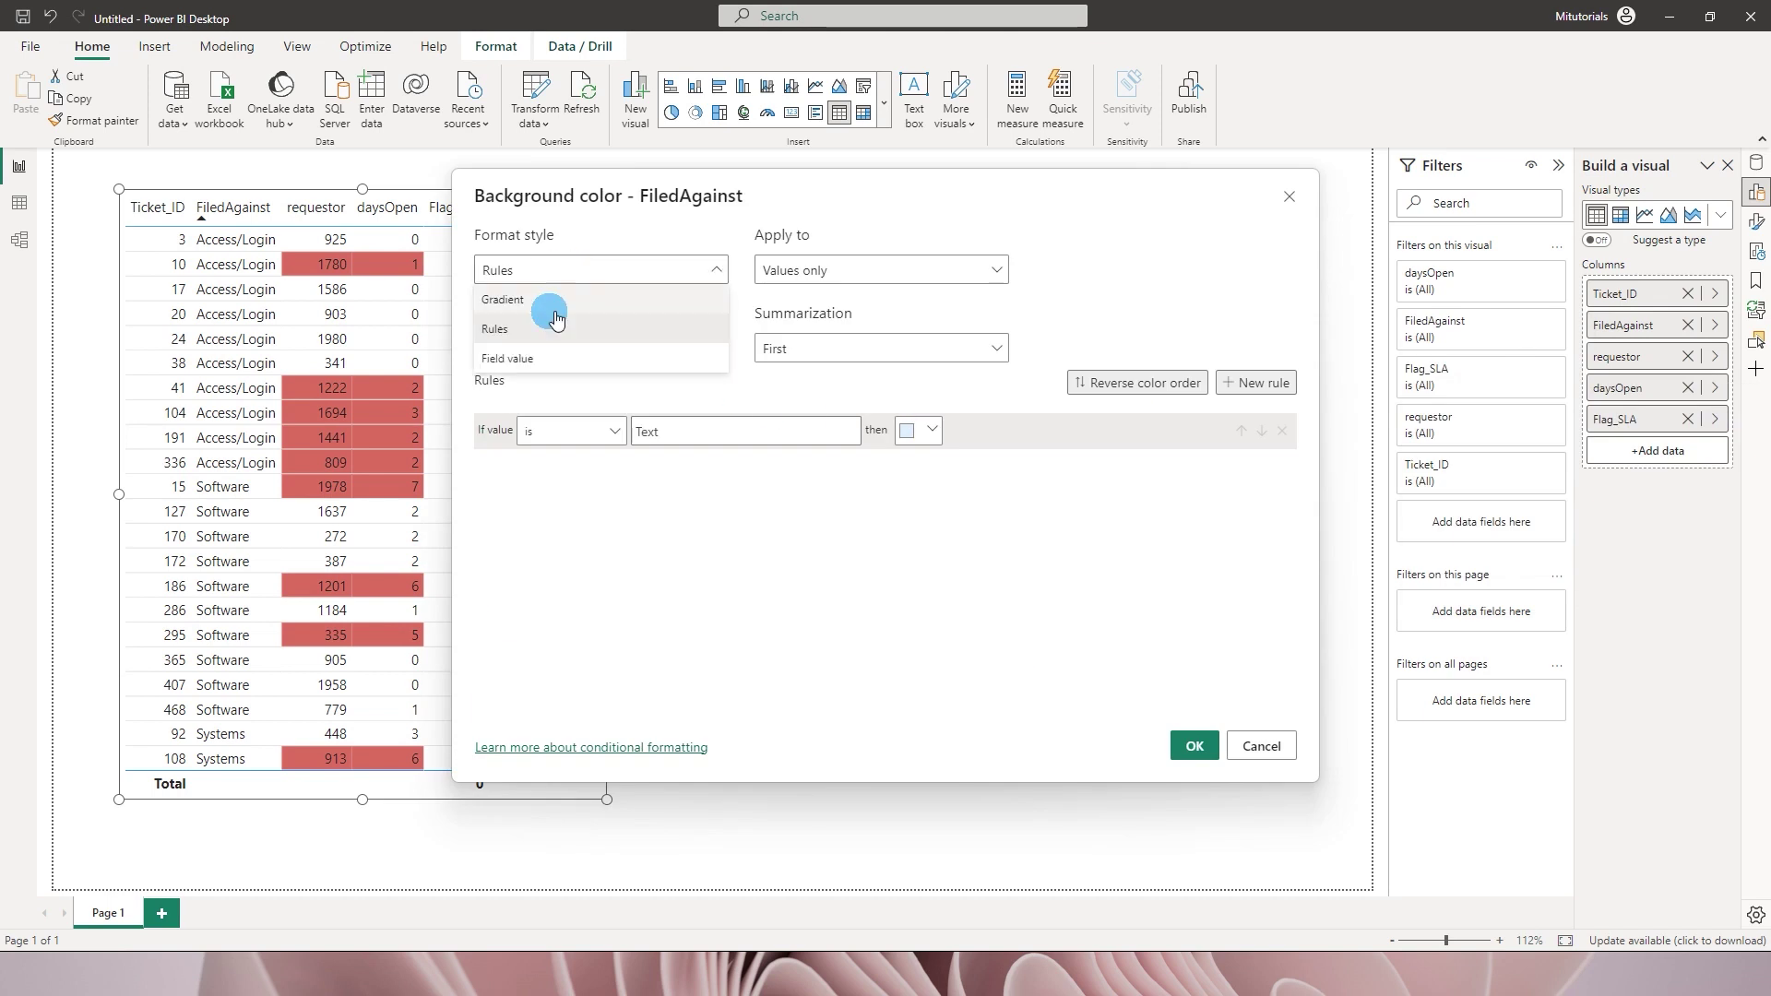
{"action": "left_click", "coordinate": [502, 300]}
{"action": "left_click", "coordinate": [544, 269]}
{"action": "left_click", "coordinate": [535, 329]}
Step: Base the FiledAgainst background color rule on the Flag_SLA measure from the Tickets table
{"action": "left_click", "coordinate": [562, 349]}
{"action": "left_click", "coordinate": [531, 414]}
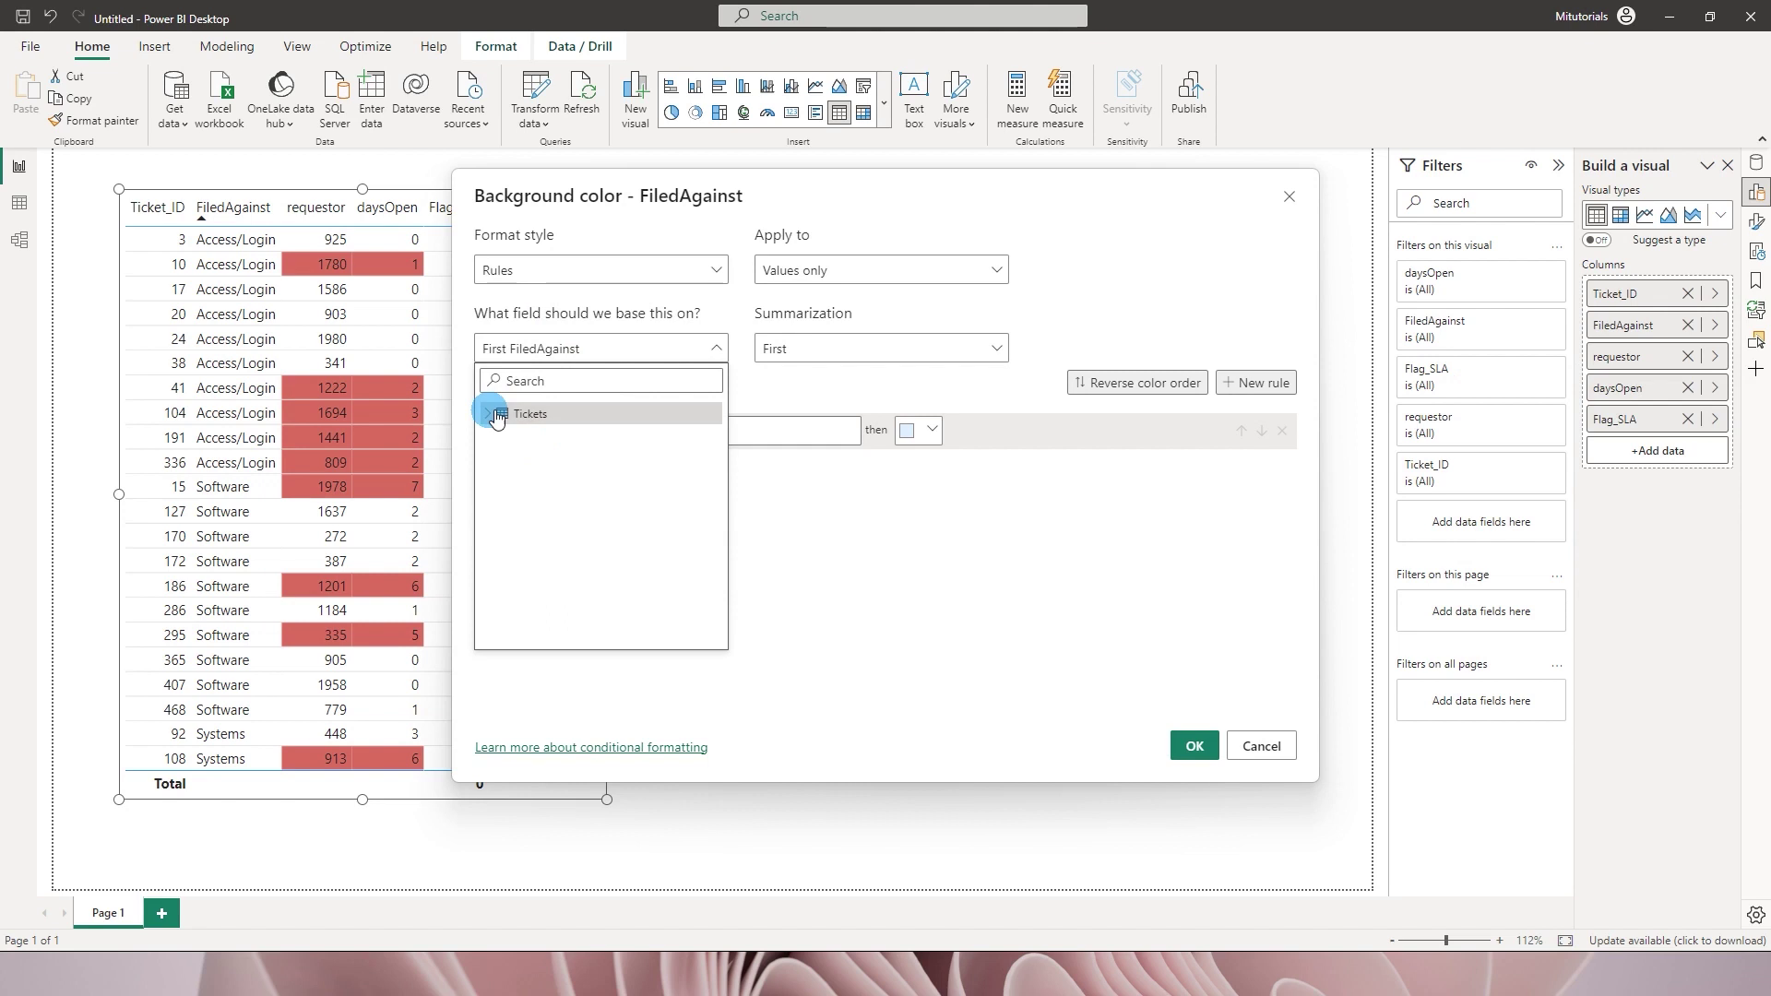
{"action": "left_click", "coordinate": [811, 426]}
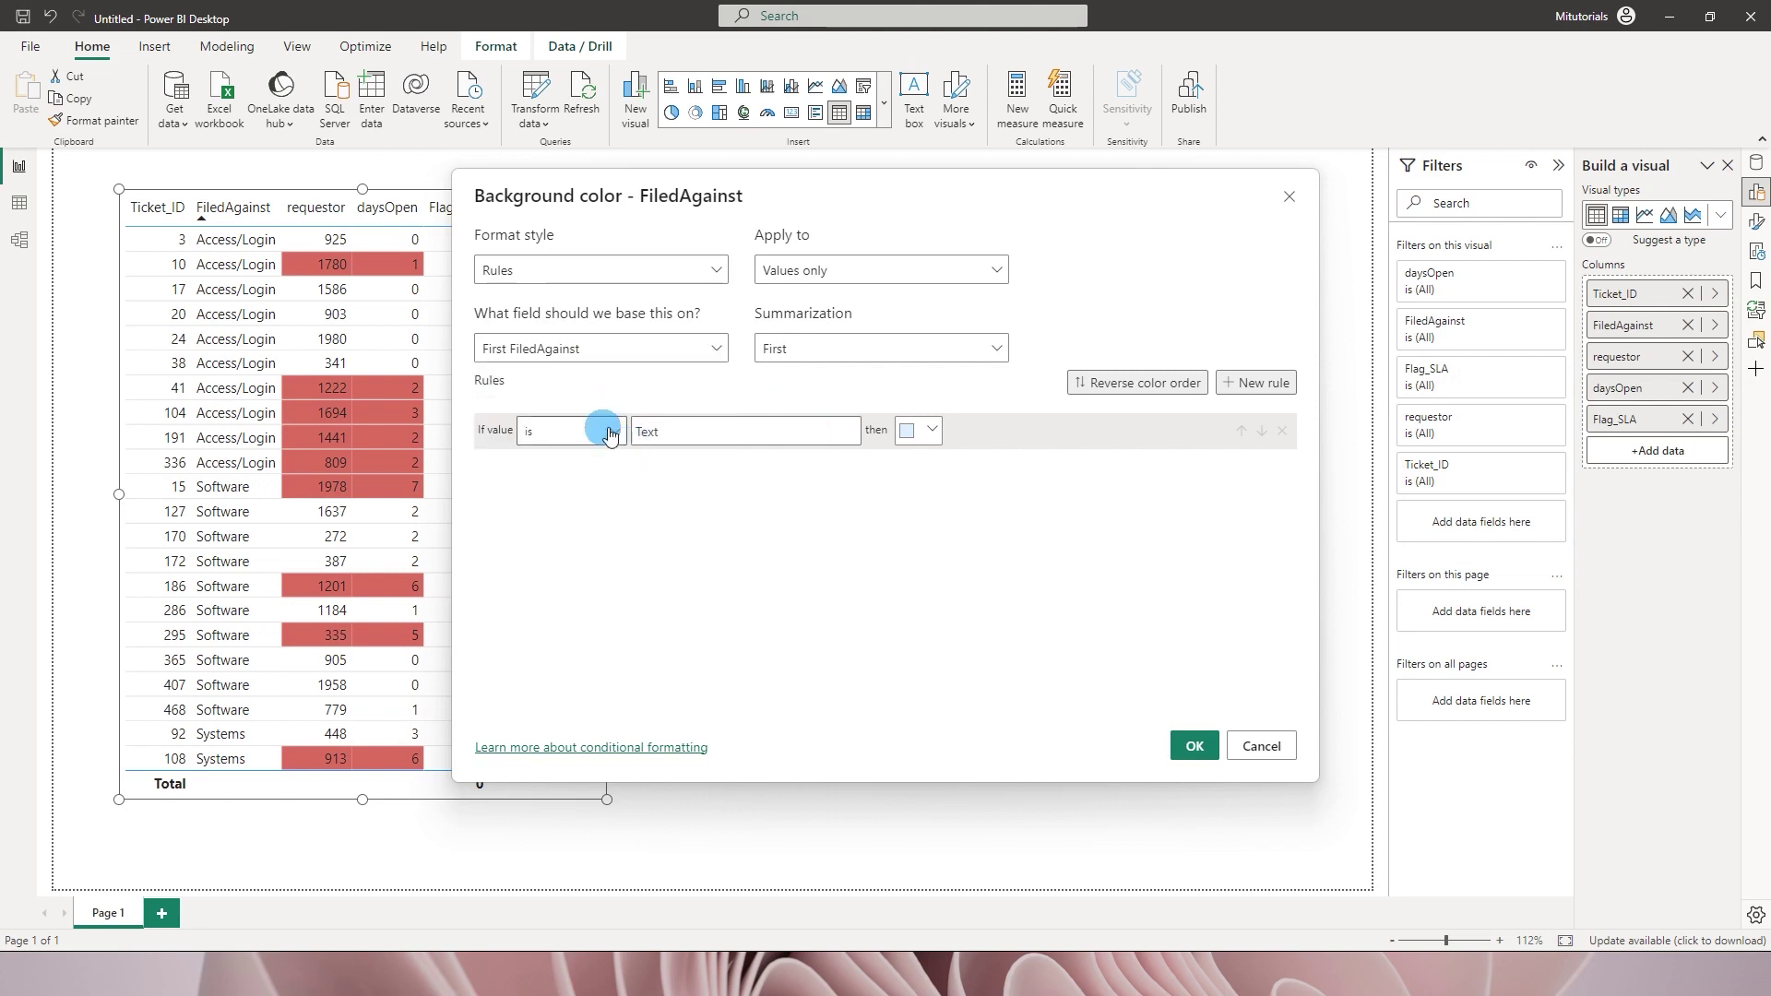
{"action": "left_click", "coordinate": [558, 357]}
{"action": "left_click", "coordinate": [533, 412]}
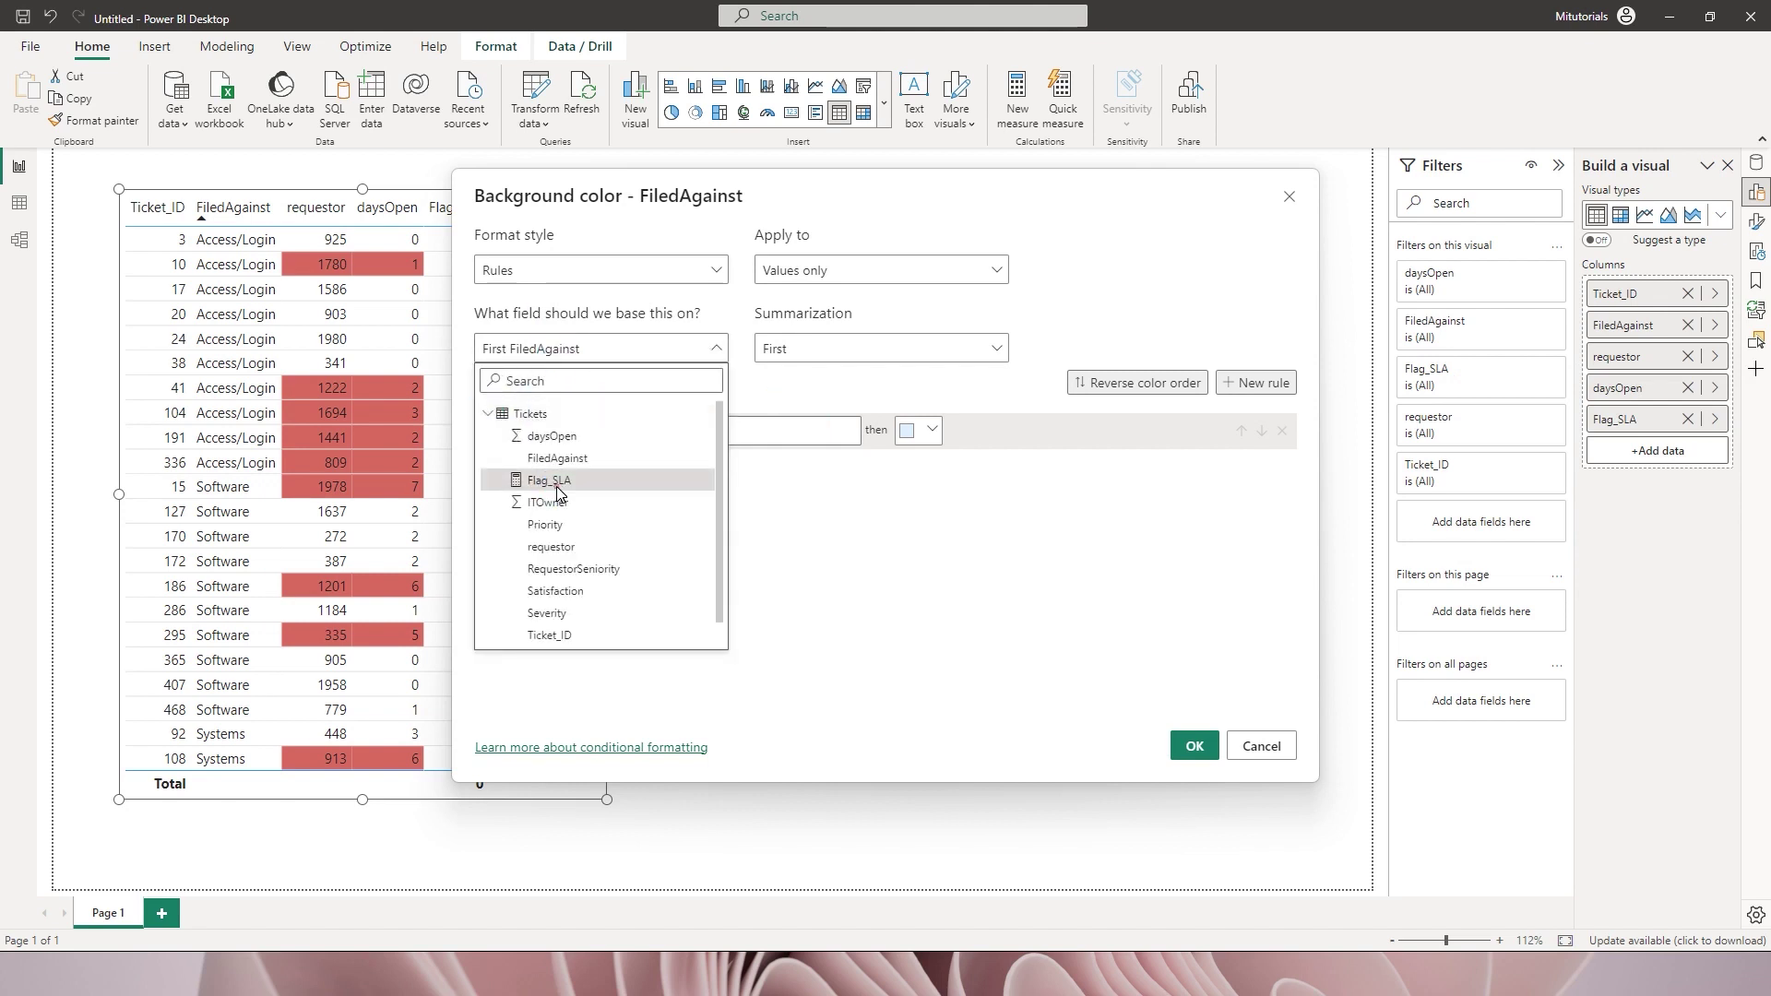
{"action": "left_click", "coordinate": [559, 489]}
Step: Set the FiledAgainst rule's condition to value = 1 as a Number
{"action": "left_click", "coordinate": [572, 447]}
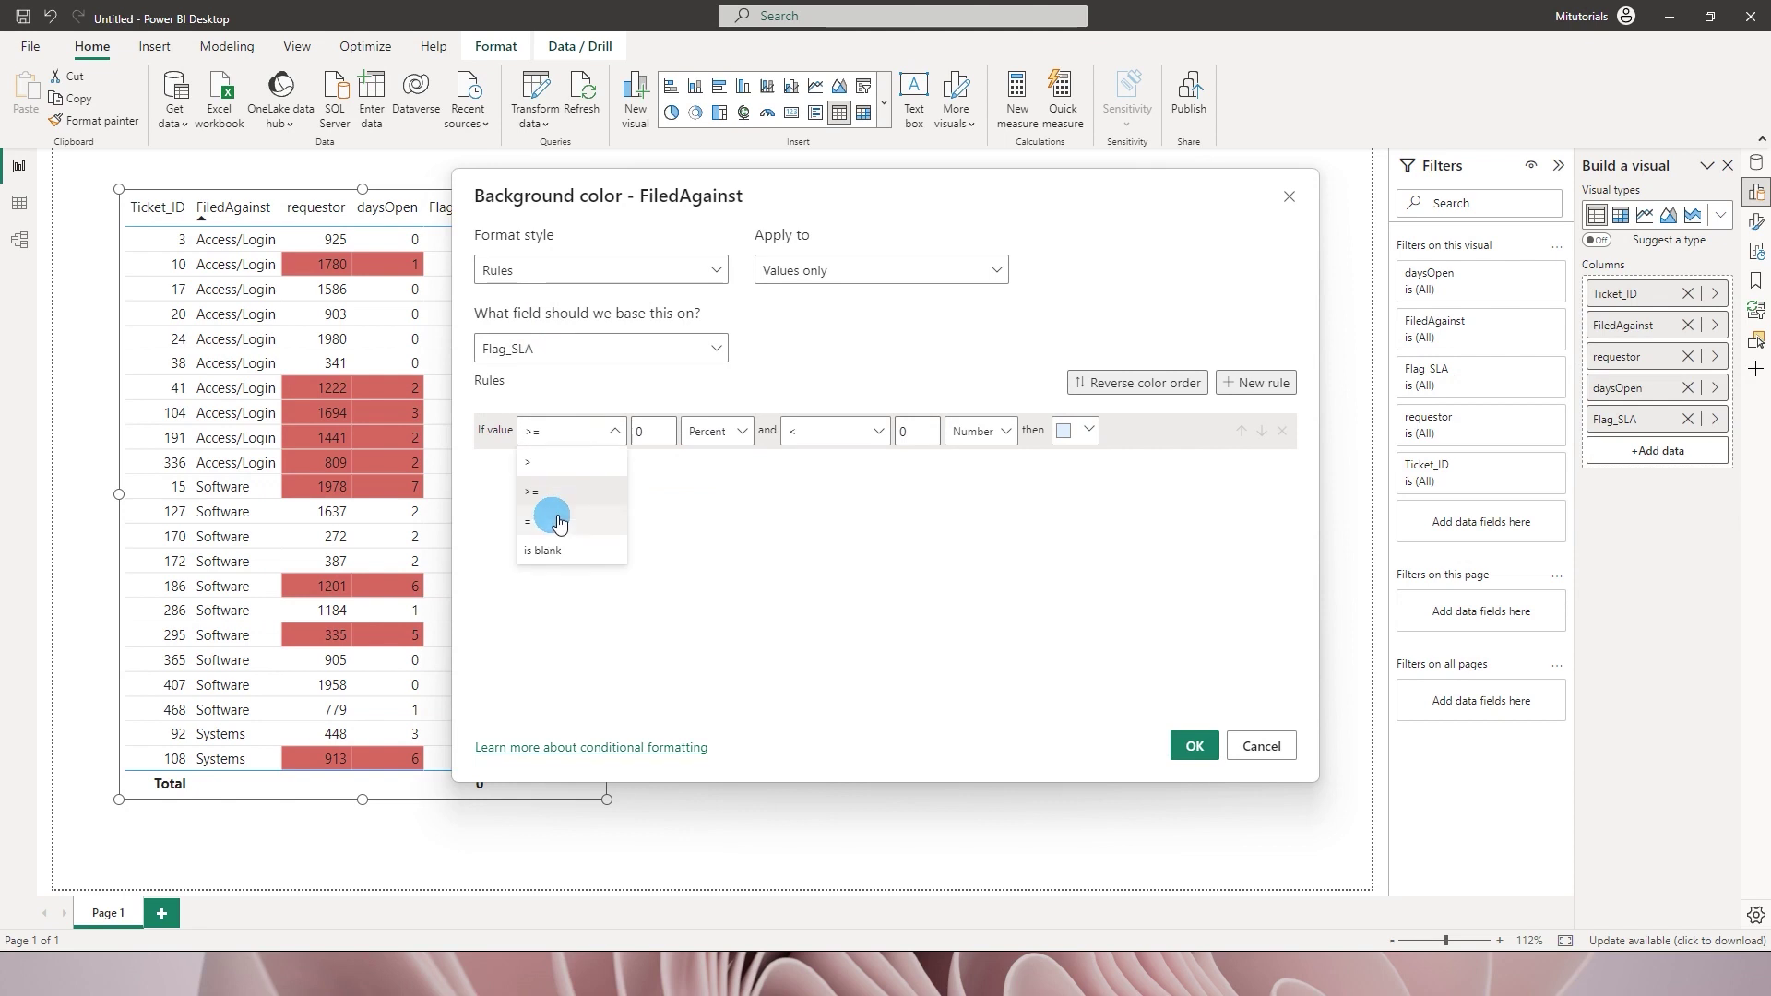
{"action": "left_click", "coordinate": [590, 498]}
{"action": "left_click", "coordinate": [648, 446]}
{"action": "left_click", "coordinate": [716, 431]}
{"action": "left_click", "coordinate": [712, 458]}
Step: Give the FiledAgainst rule the copied red color #DE6F60, apply the formatting and check the highlighted rows in the table
{"action": "left_click", "coordinate": [1075, 431]}
{"action": "left_click", "coordinate": [1012, 718]}
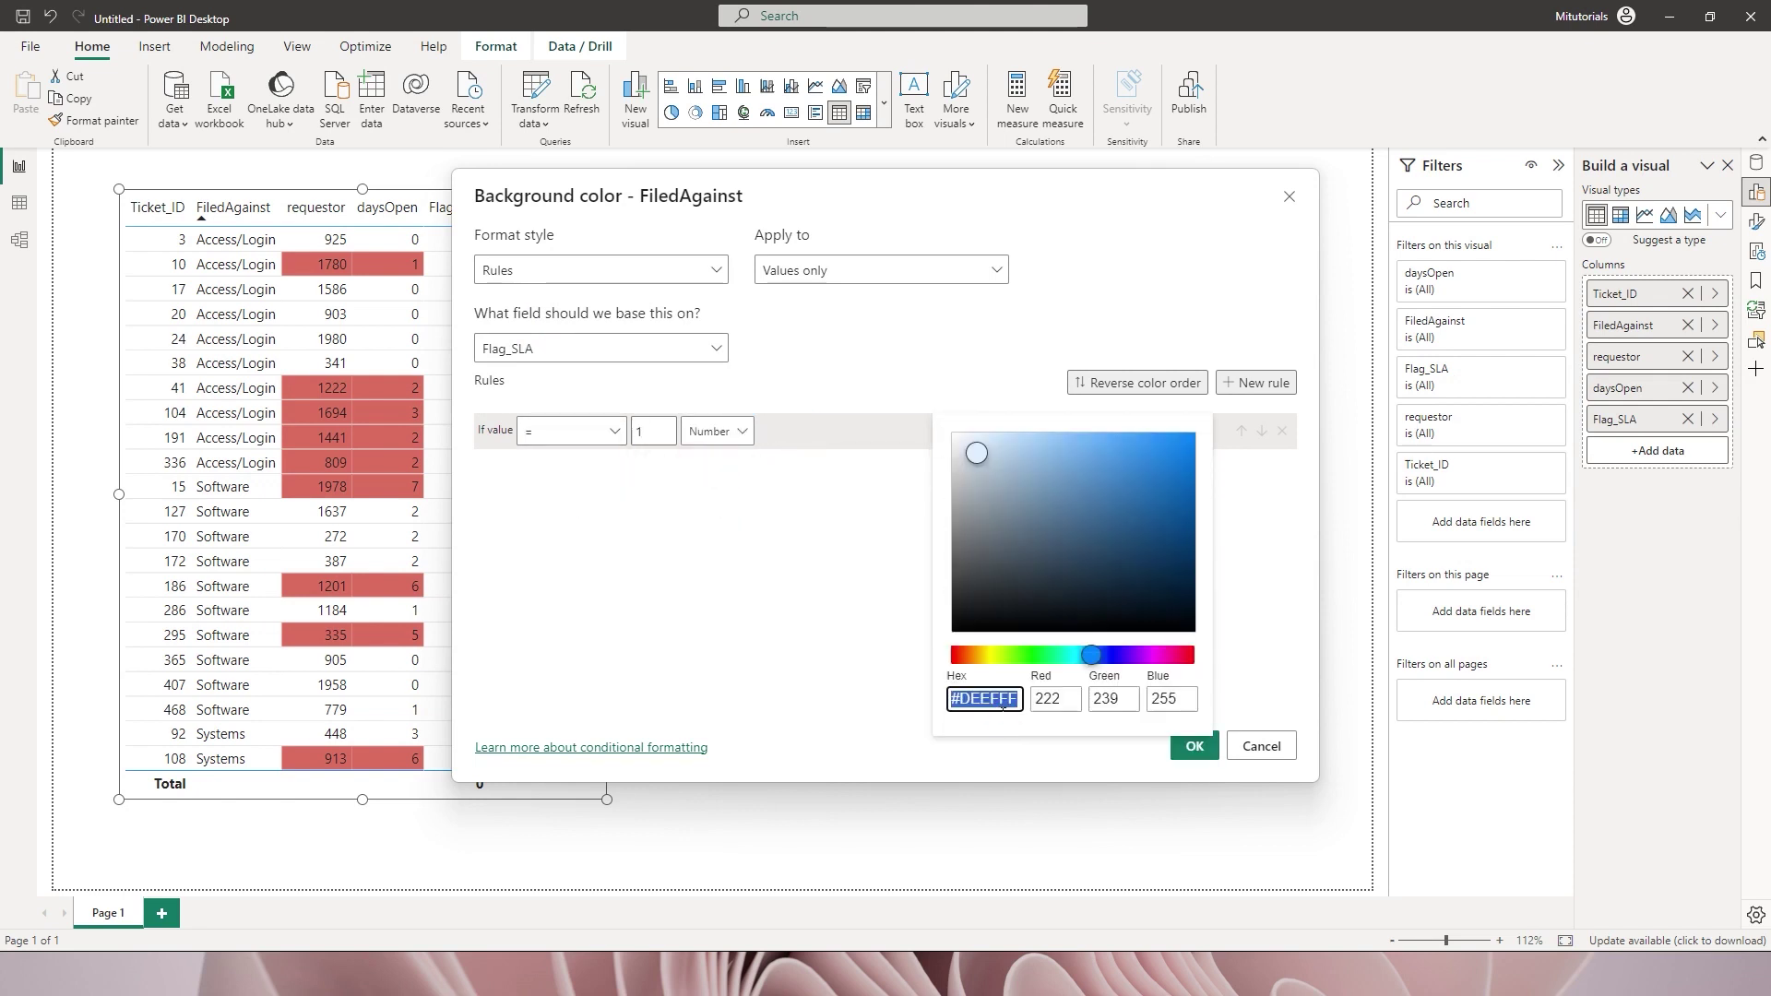
{"action": "left_click", "coordinate": [1197, 748]}
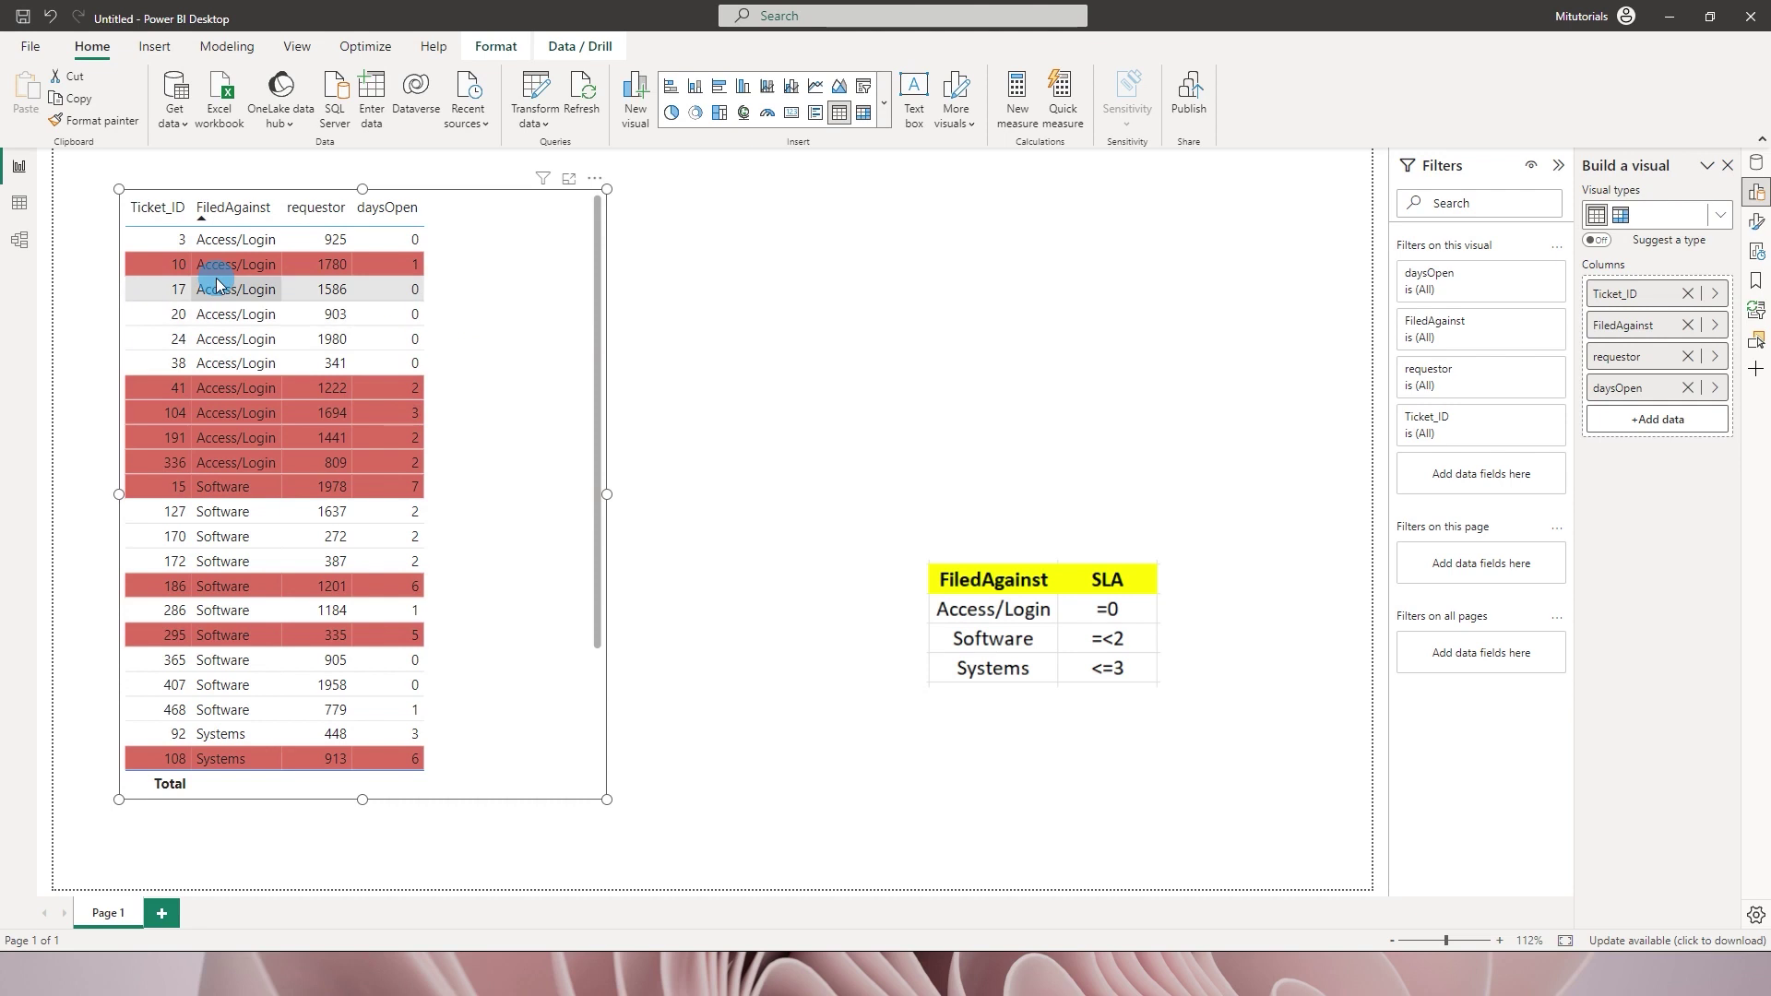
{"action": "scroll", "coordinate": [506, 397], "scroll_direction": "down", "scroll_amount": 3}
{"action": "scroll", "coordinate": [478, 490], "scroll_direction": "up", "scroll_amount": 3}
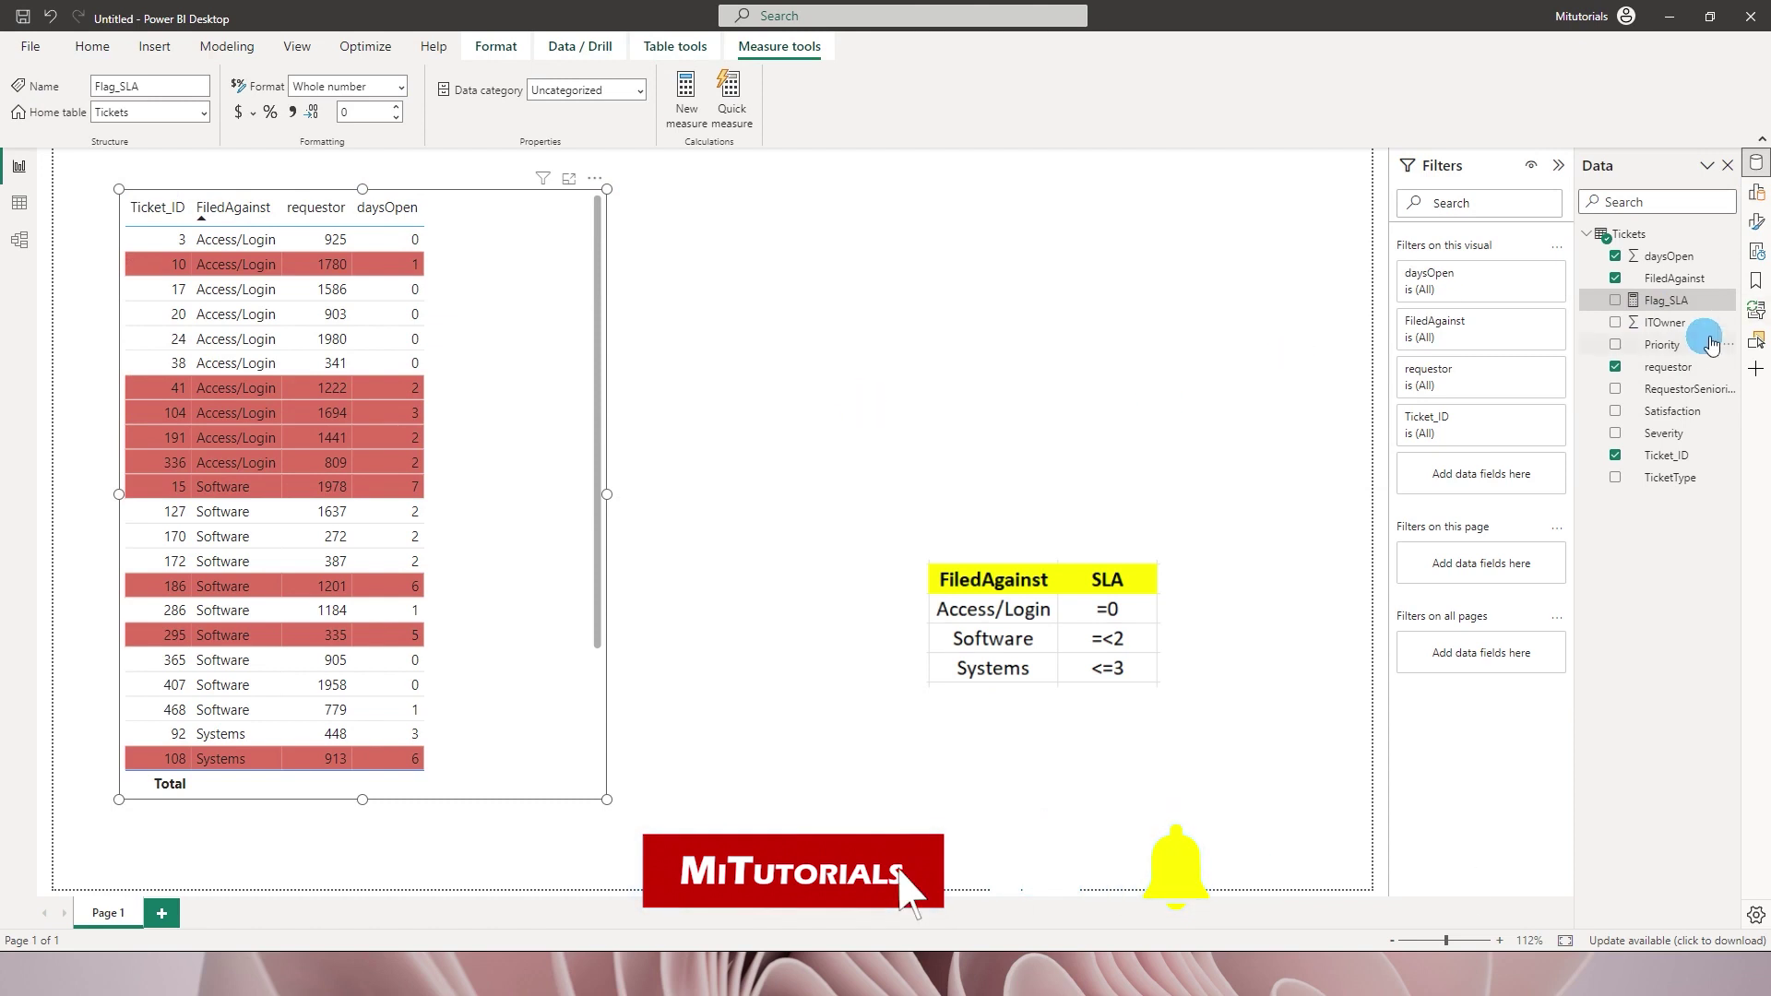
Step: Open the Flag_SLA measure's formula and highlight the && operator in the Access/Login condition
{"action": "left_click", "coordinate": [1666, 300]}
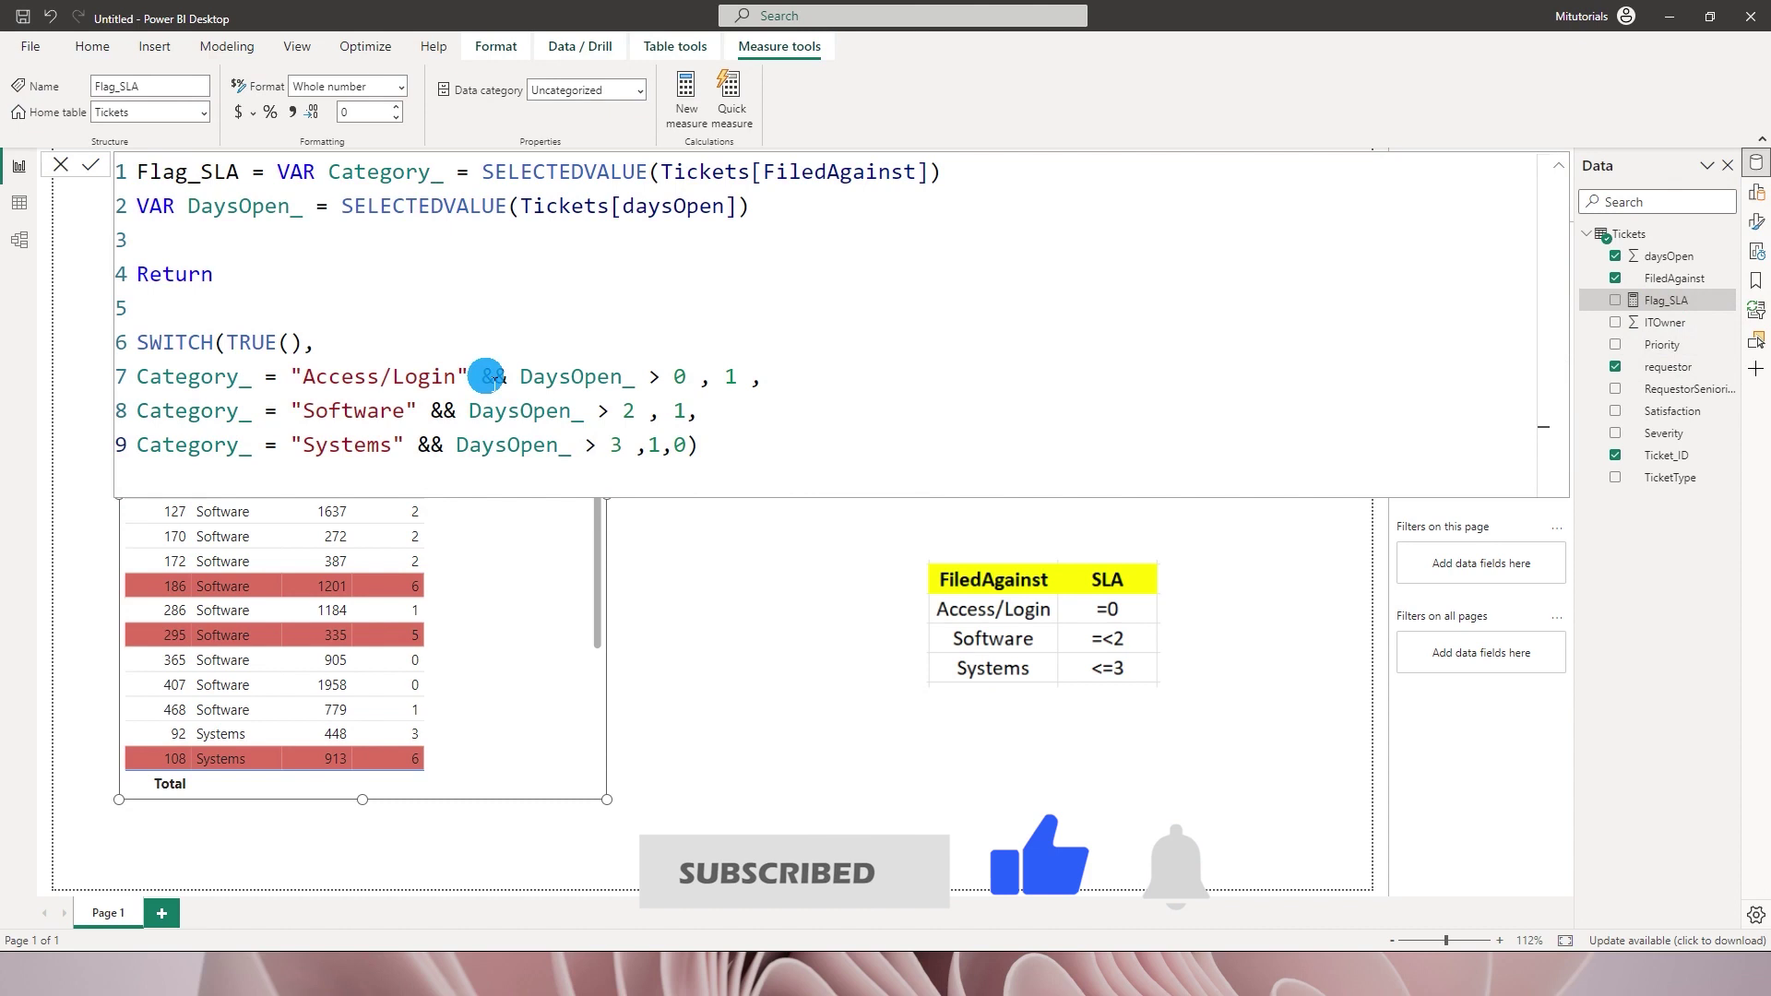
{"action": "left_click_drag", "start_coordinate": [493, 380], "coordinate": [521, 378]}
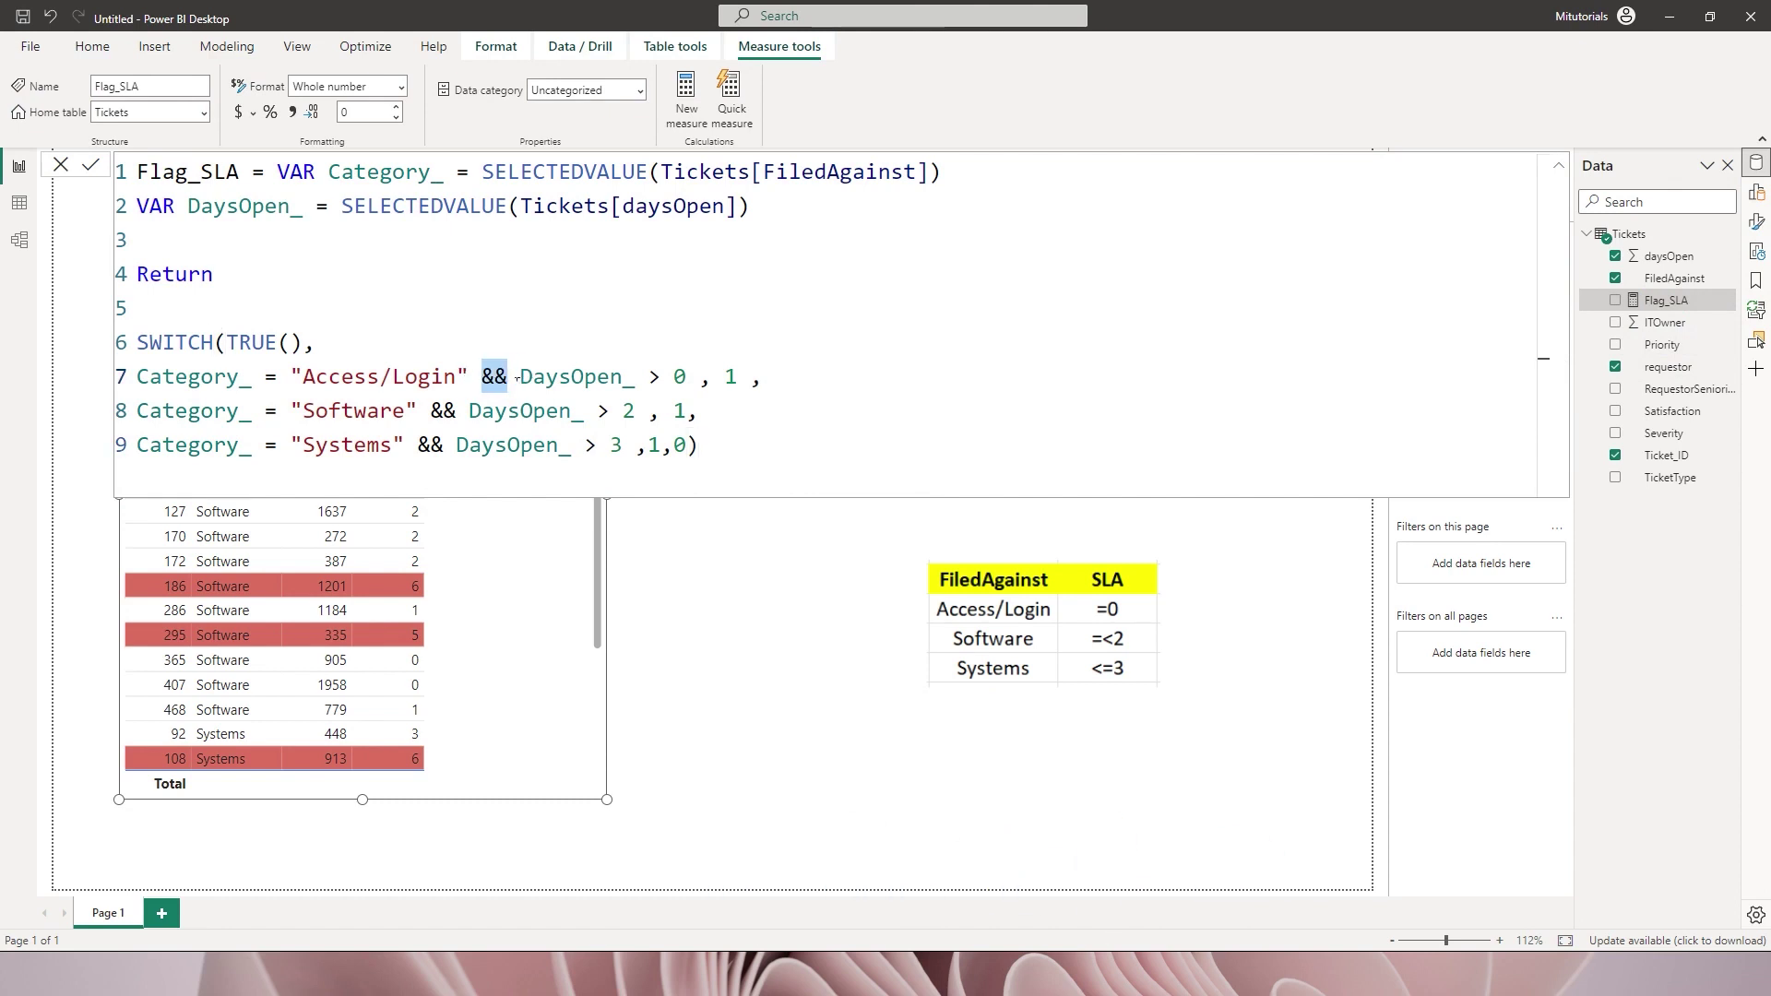
{"action": "double_click", "coordinate": [499, 379]}
Step: Insert an extra && after DaysOpen_ > 0 in the Access/Login line of Flag_SLA and remove it again
{"action": "left_click", "coordinate": [702, 383]}
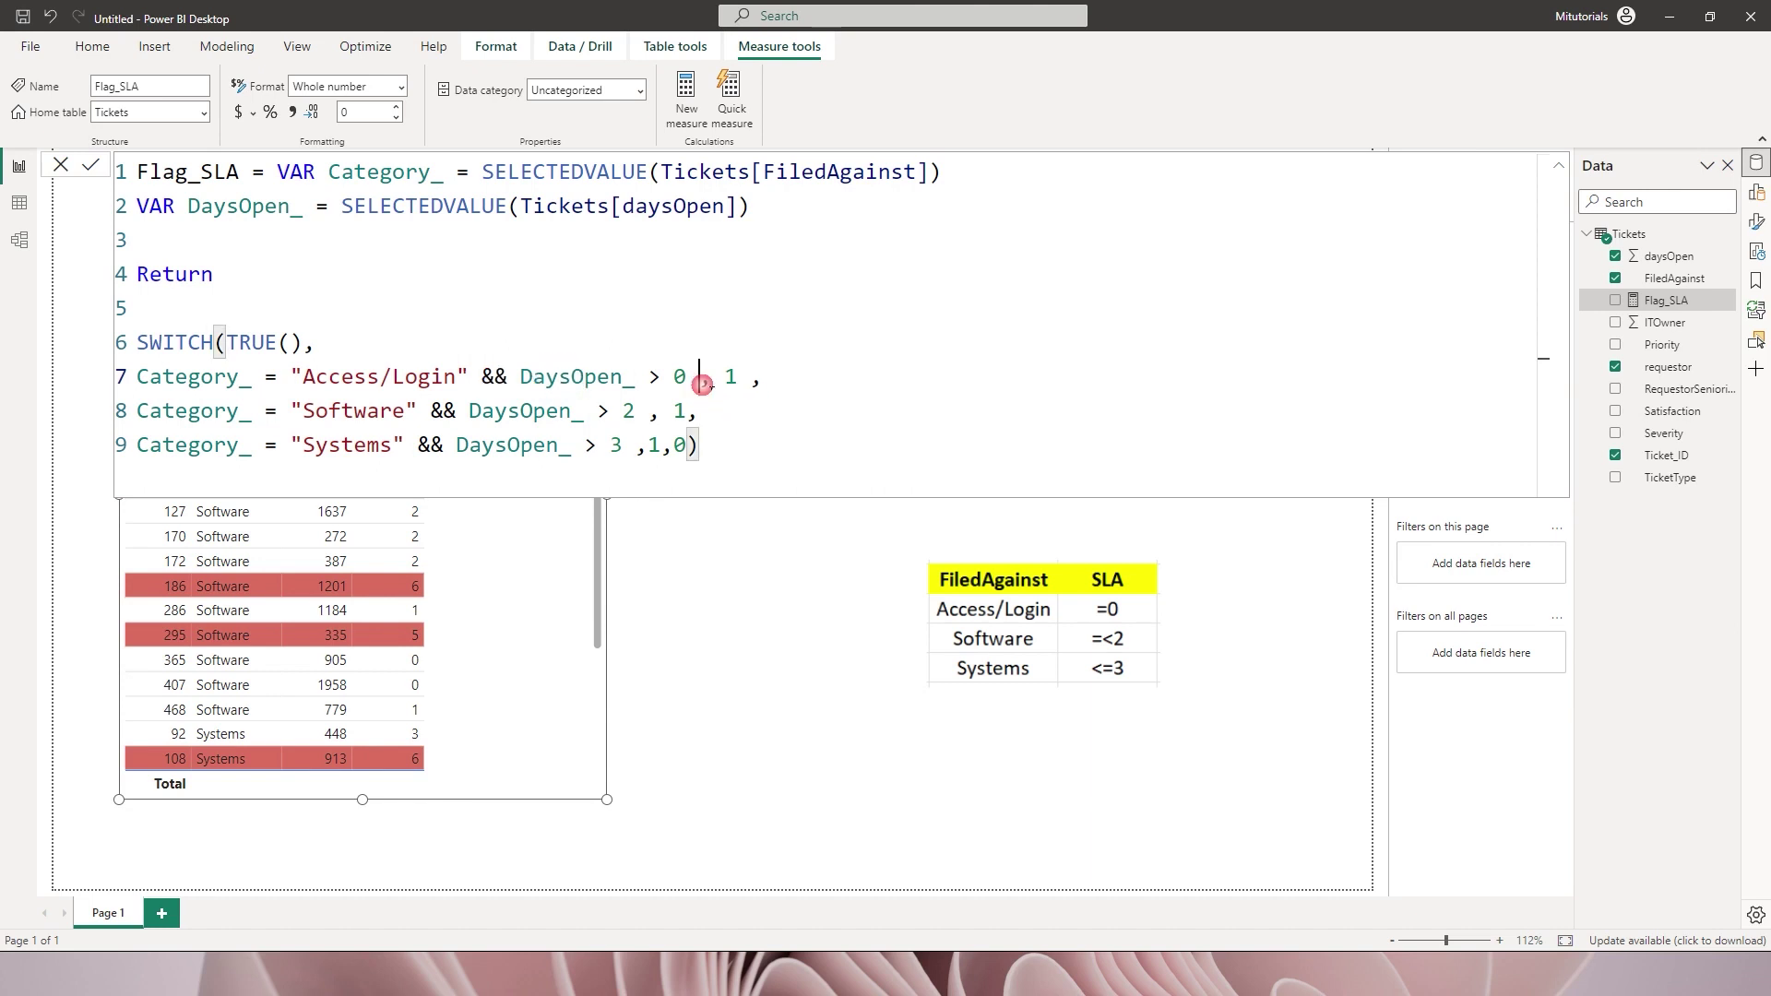
{"action": "type", "text": "&&"}
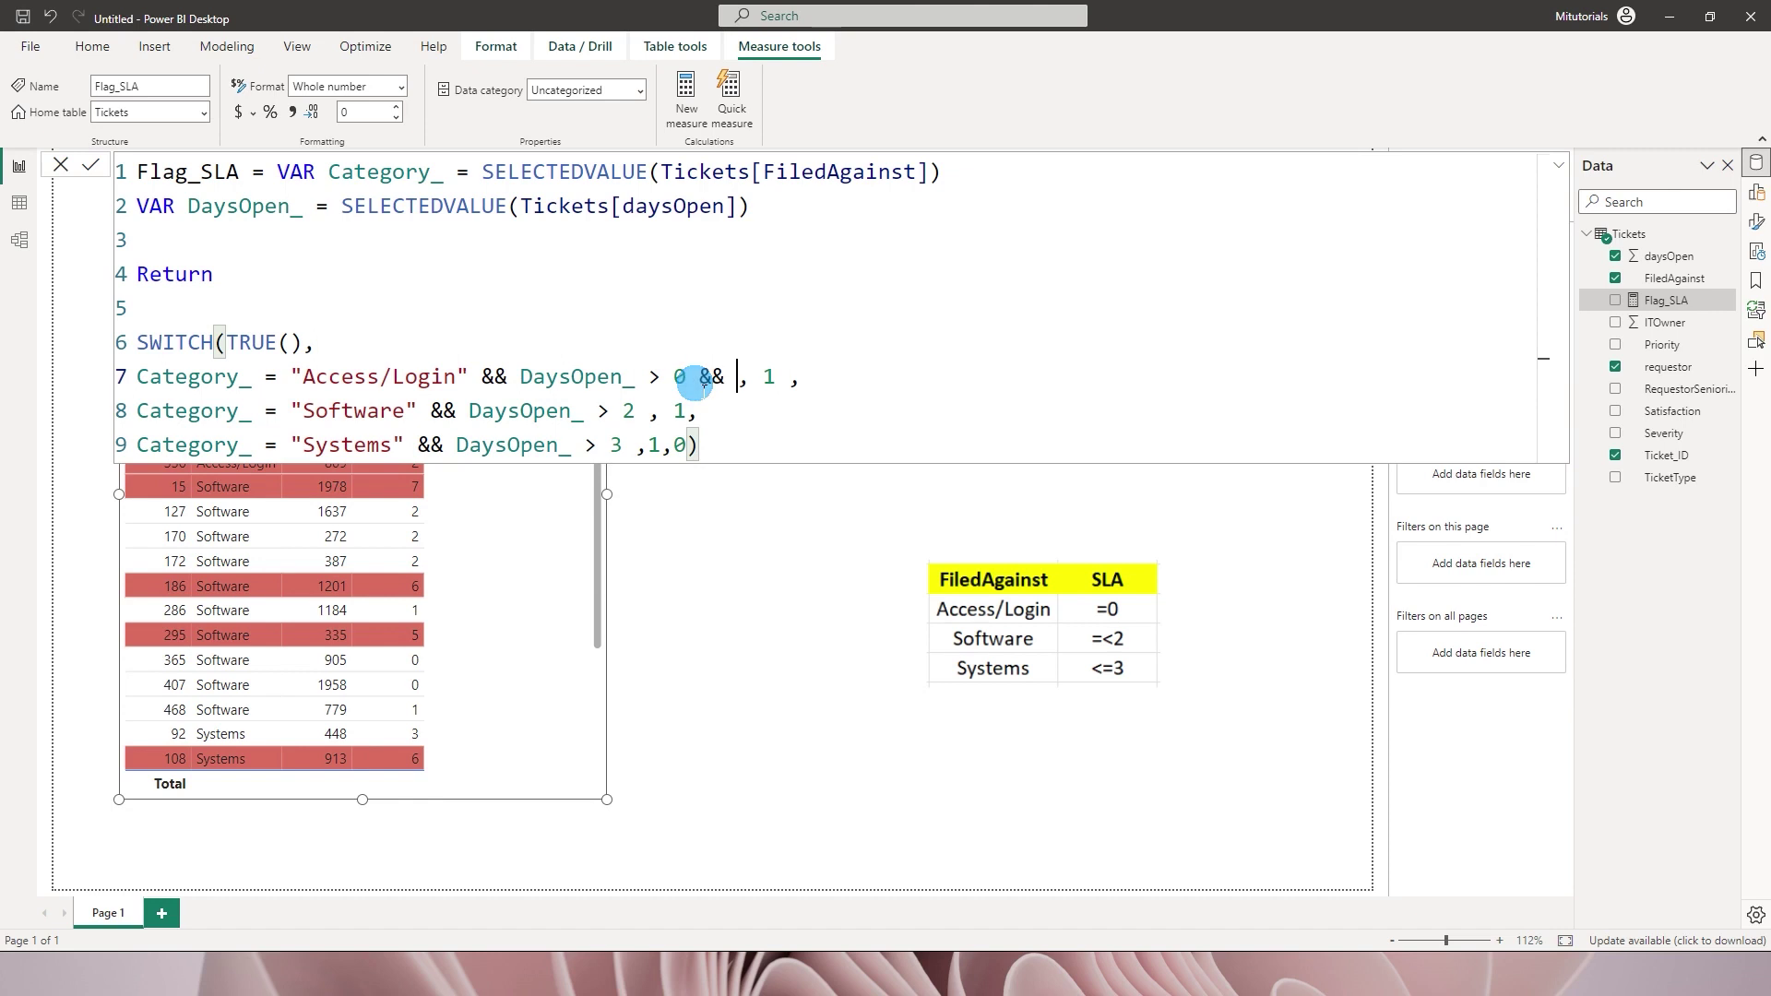
{"action": "key", "text": "BackSpace"}
{"action": "key", "text": "BackSpace"}
{"action": "key", "text": "BackSpace"}
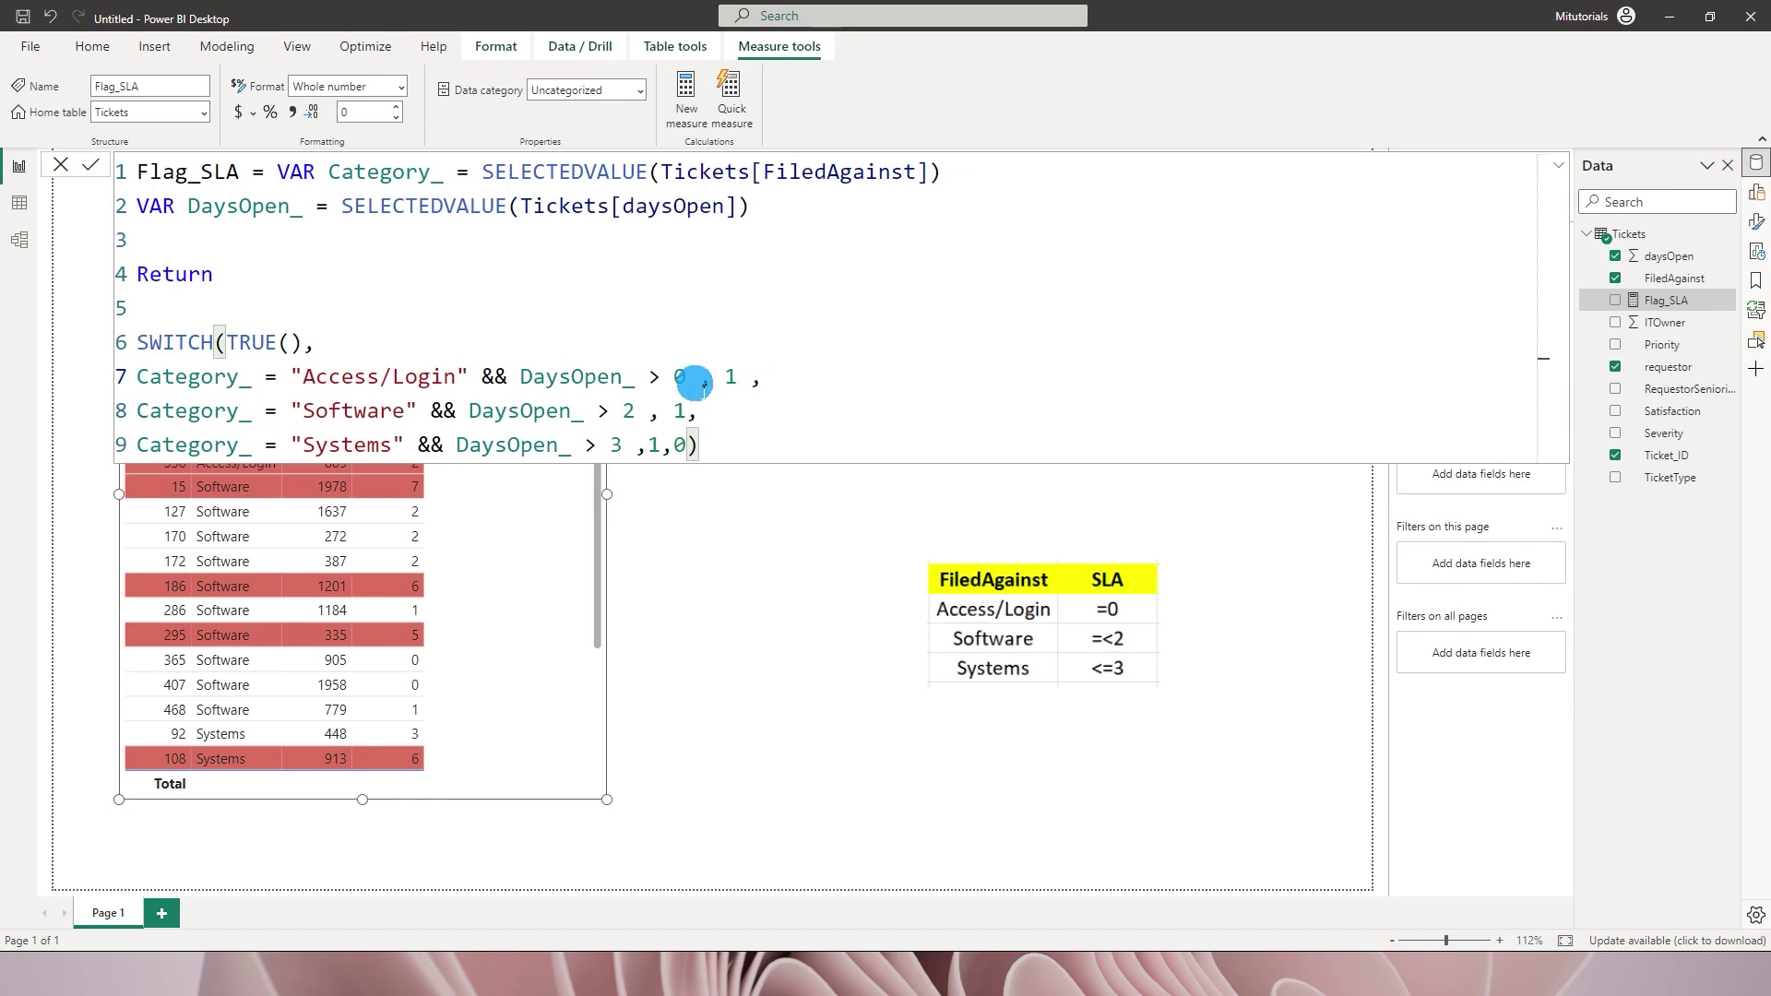